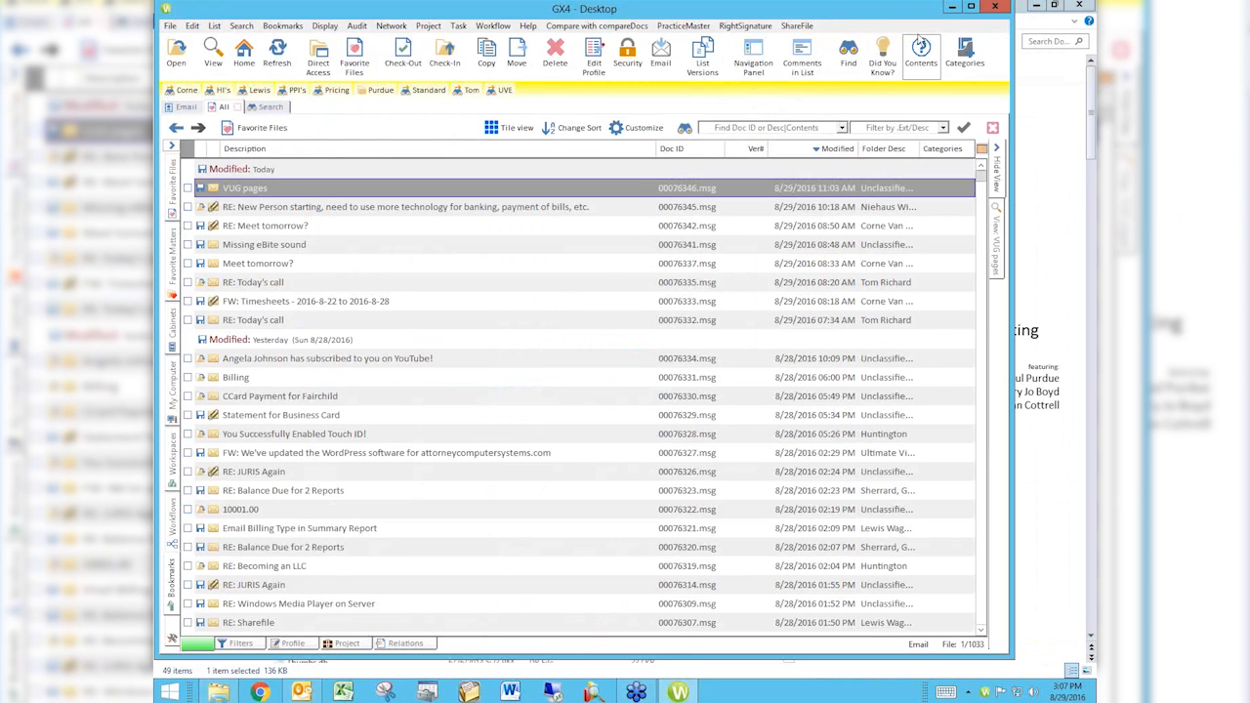
# Step: Maximize the document manager window and open its display font customization settings
pyautogui.click(971, 6)
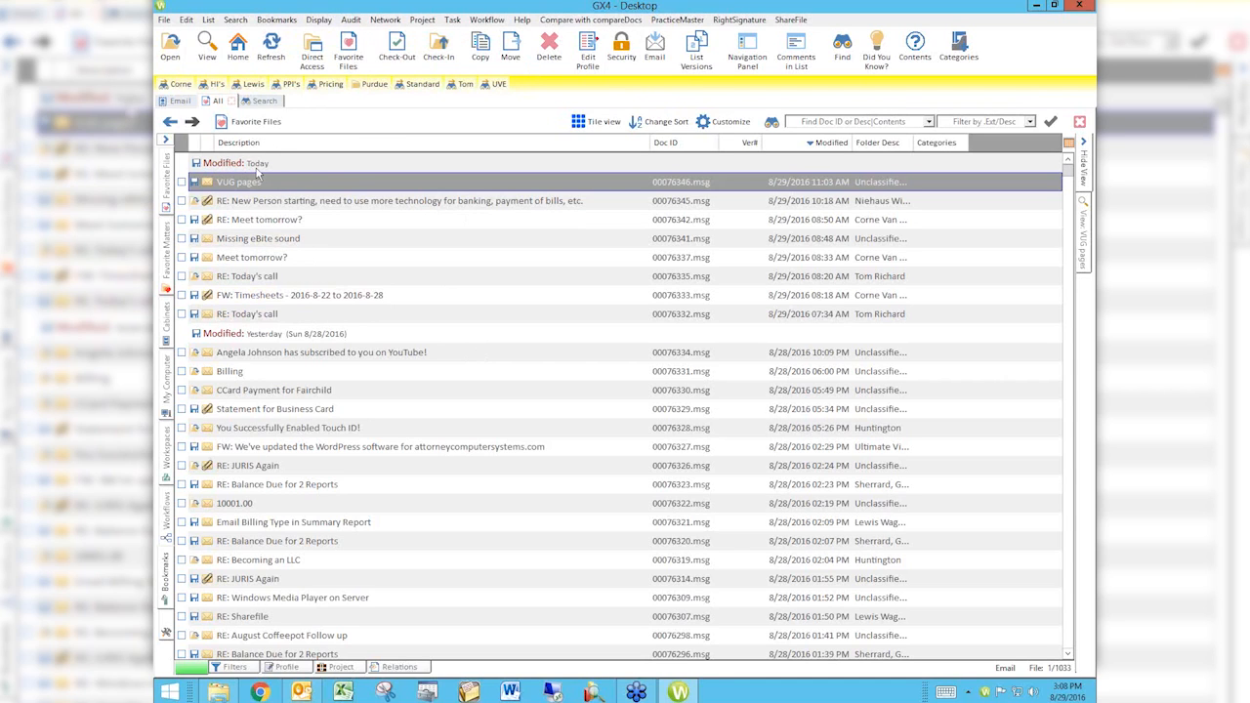
pyautogui.click(320, 20)
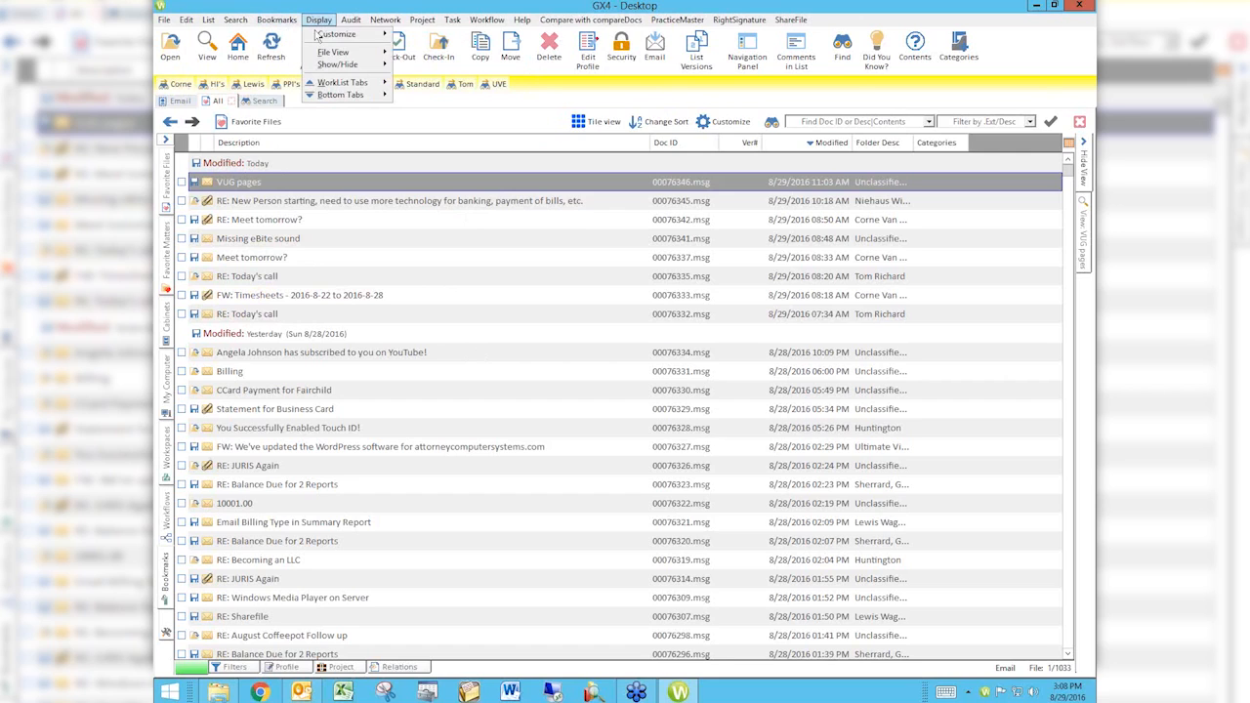
pyautogui.moveTo(320, 38)
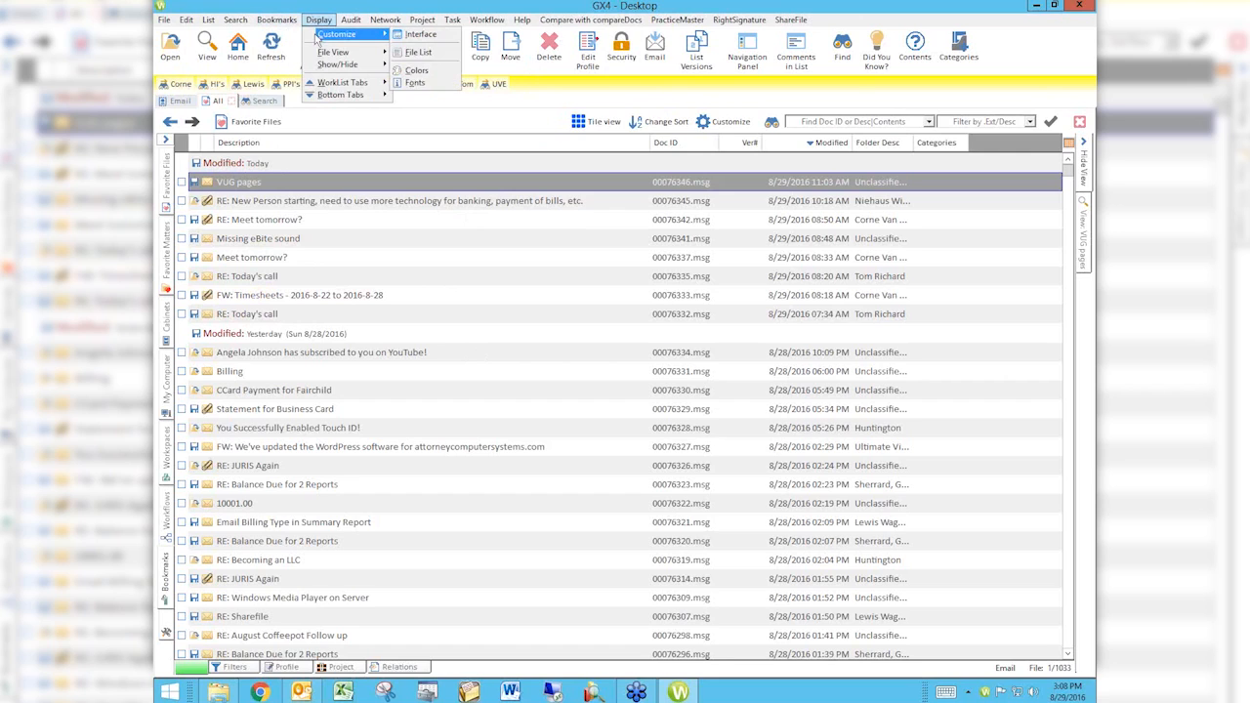
pyautogui.click(415, 85)
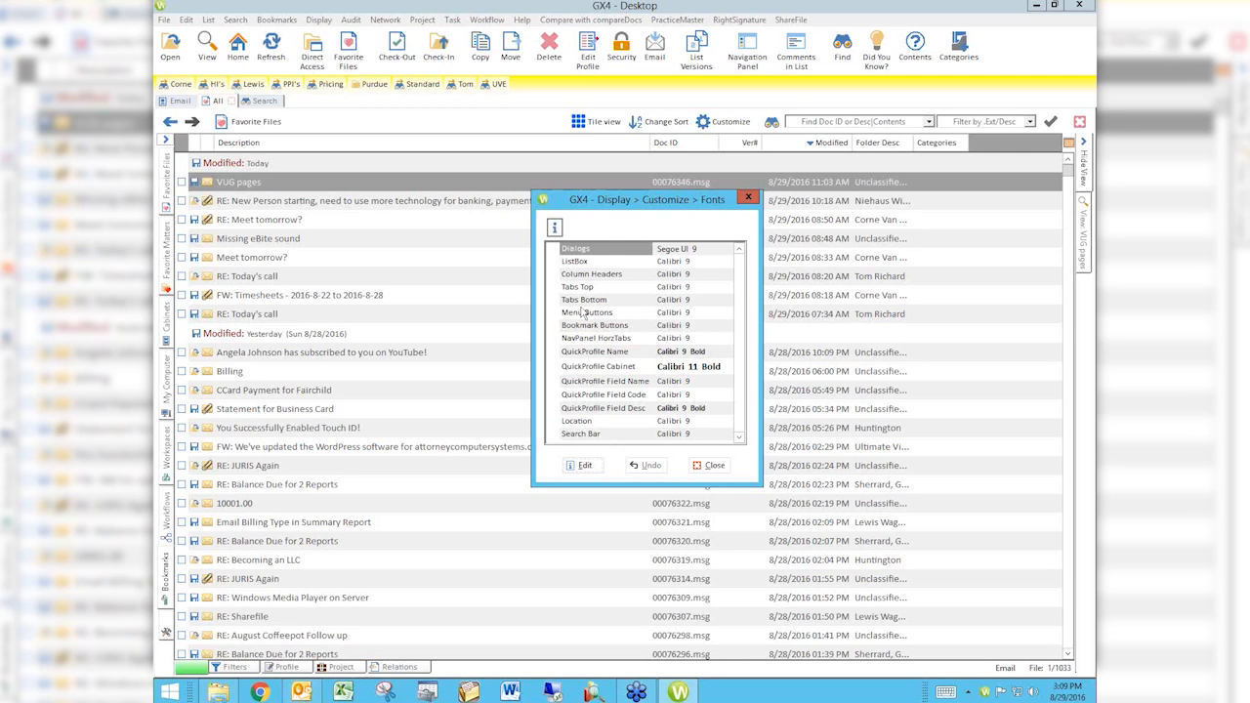
# Step: Edit the font for Menu Buttons, choosing Arial at size 11
pyautogui.click(681, 314)
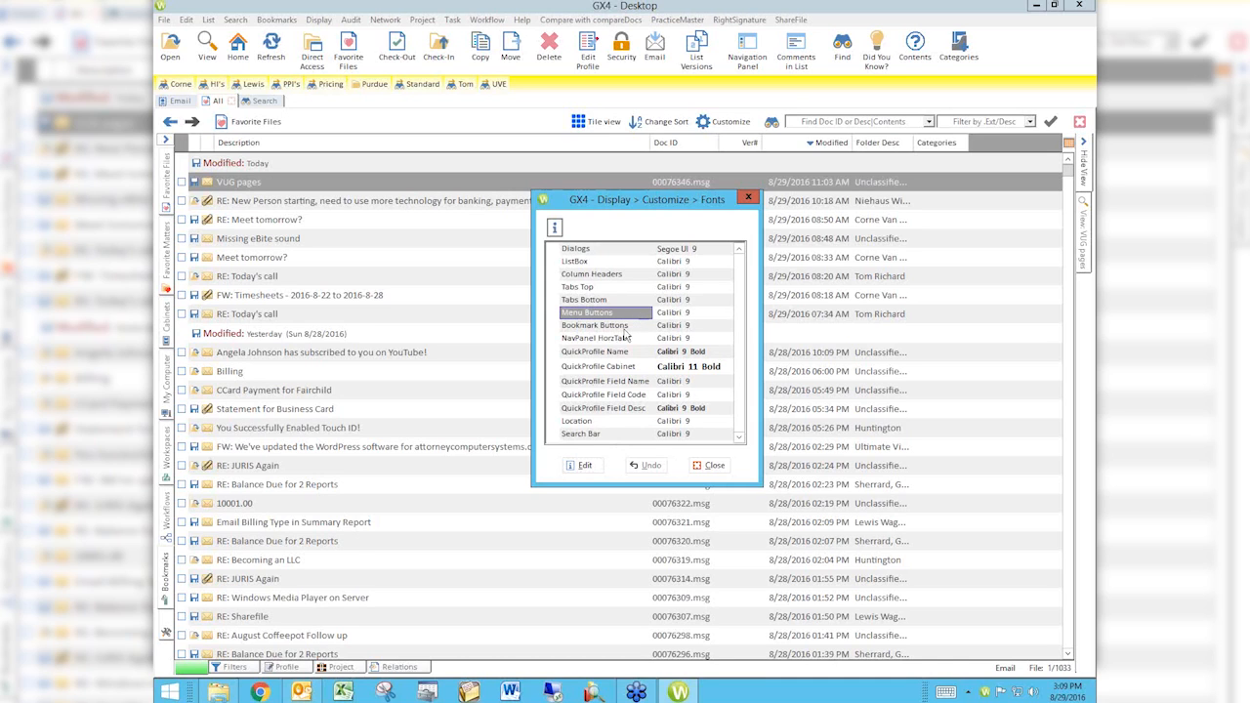
pyautogui.click(591, 465)
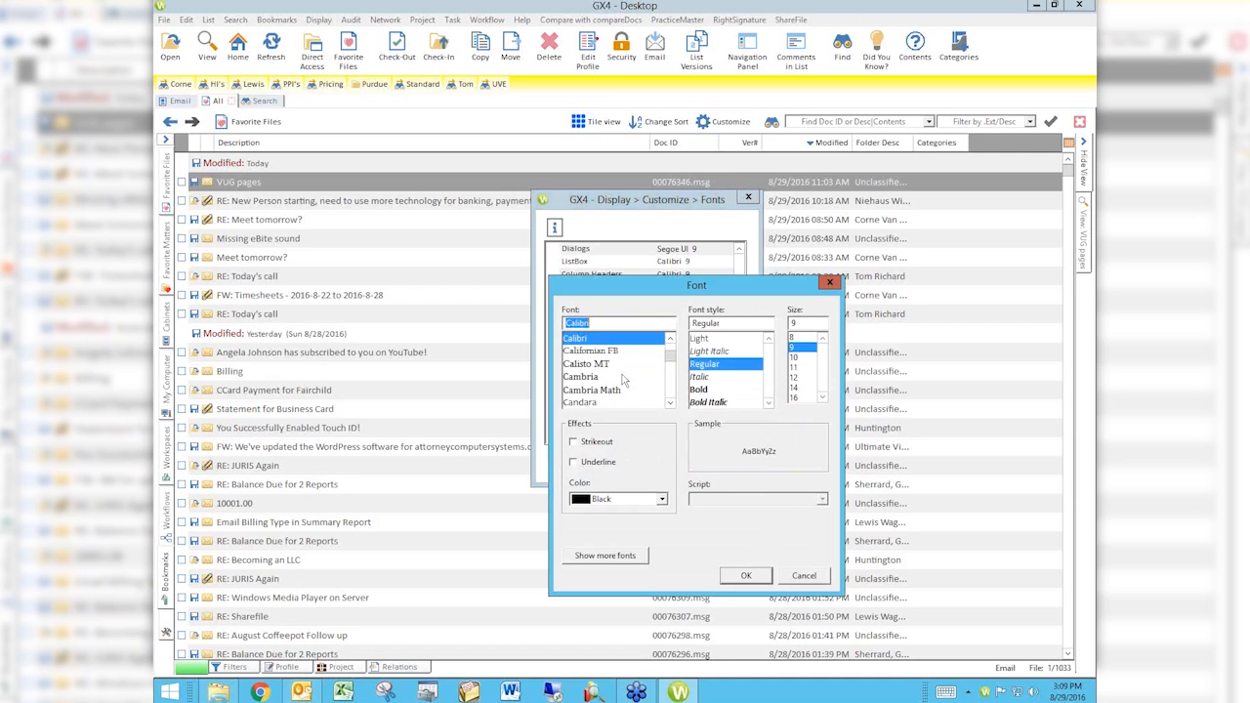
pyautogui.click(670, 356)
pyautogui.click(670, 356)
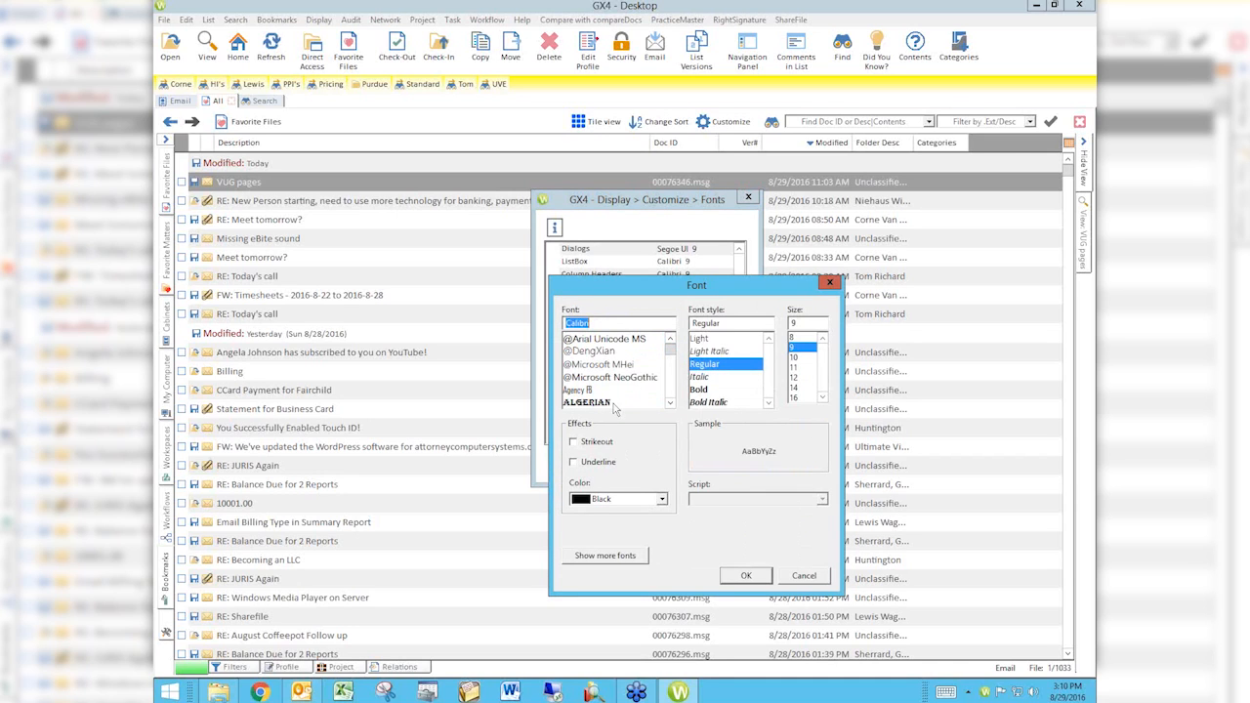
pyautogui.click(671, 391)
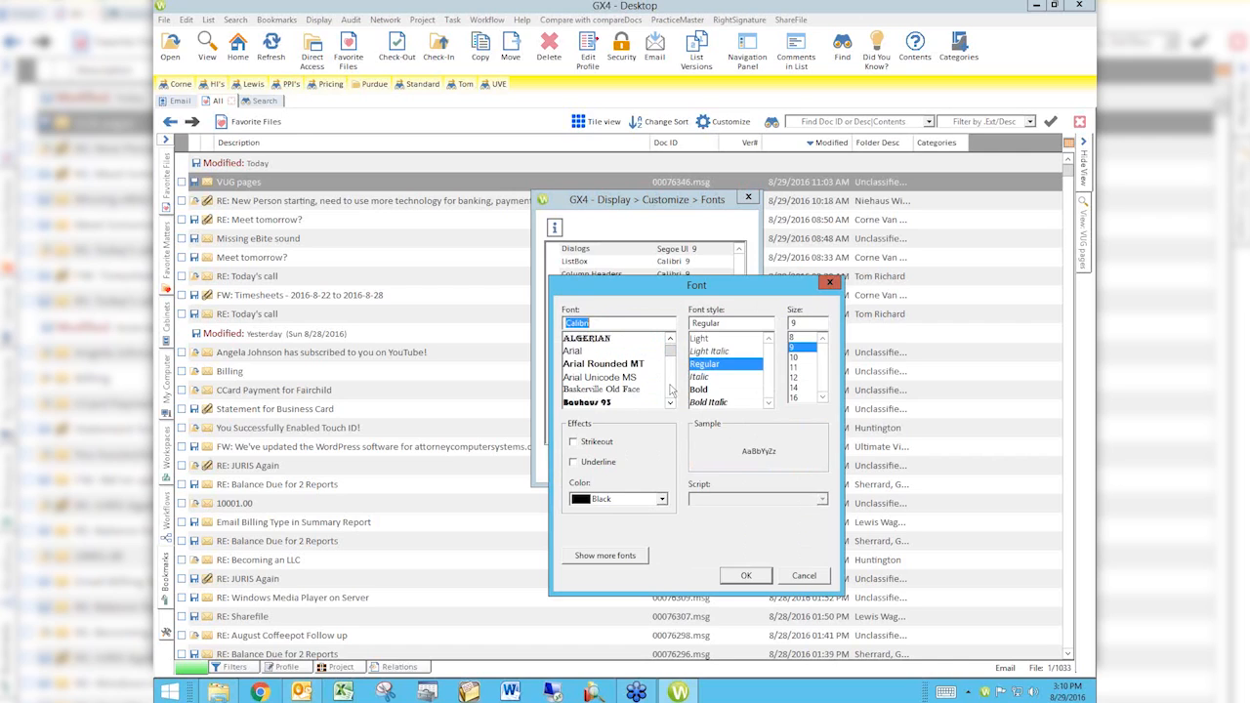
pyautogui.click(575, 354)
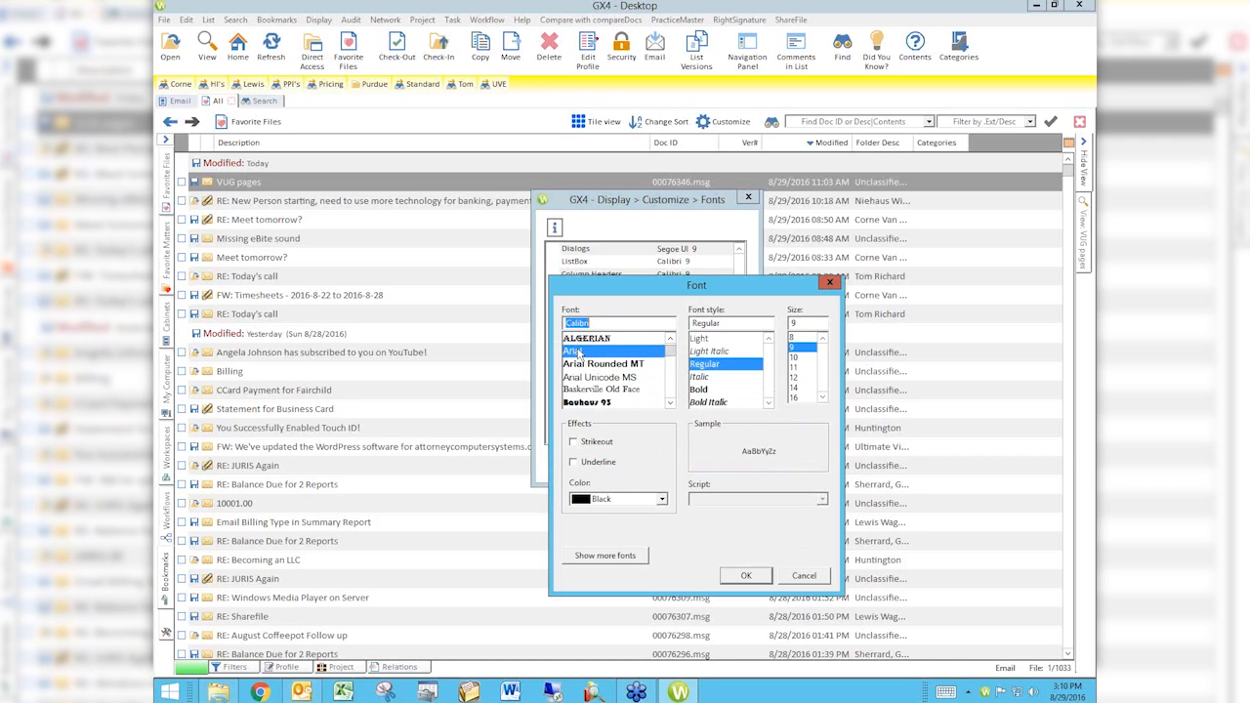
pyautogui.click(796, 367)
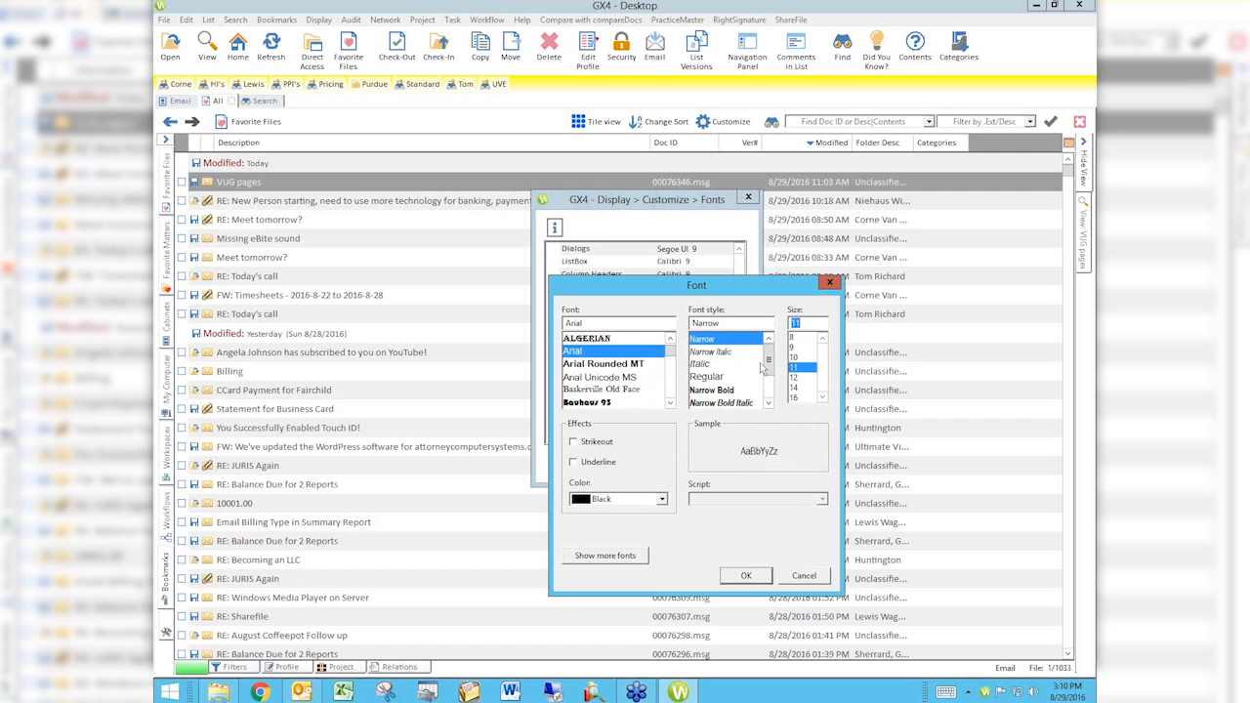
pyautogui.click(747, 576)
# Step: Set the Menu Buttons font style to Narrow Bold and save the font for Only Me
pyautogui.click(772, 389)
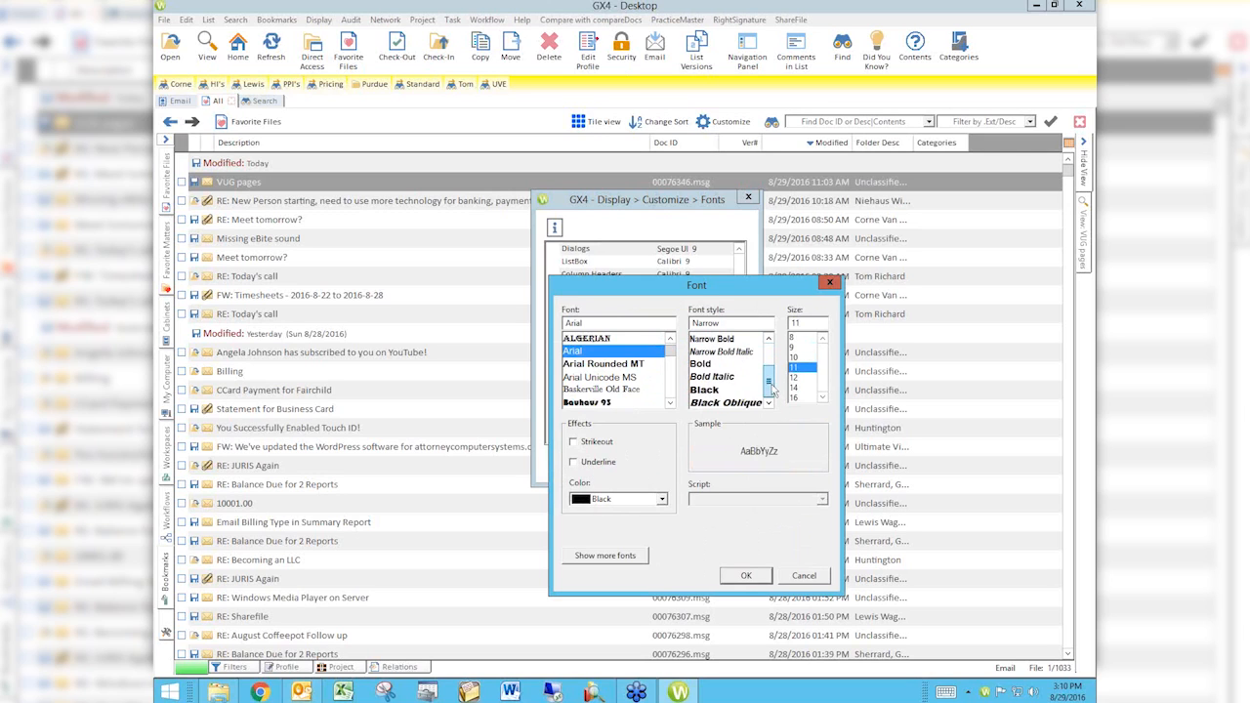
pyautogui.click(708, 363)
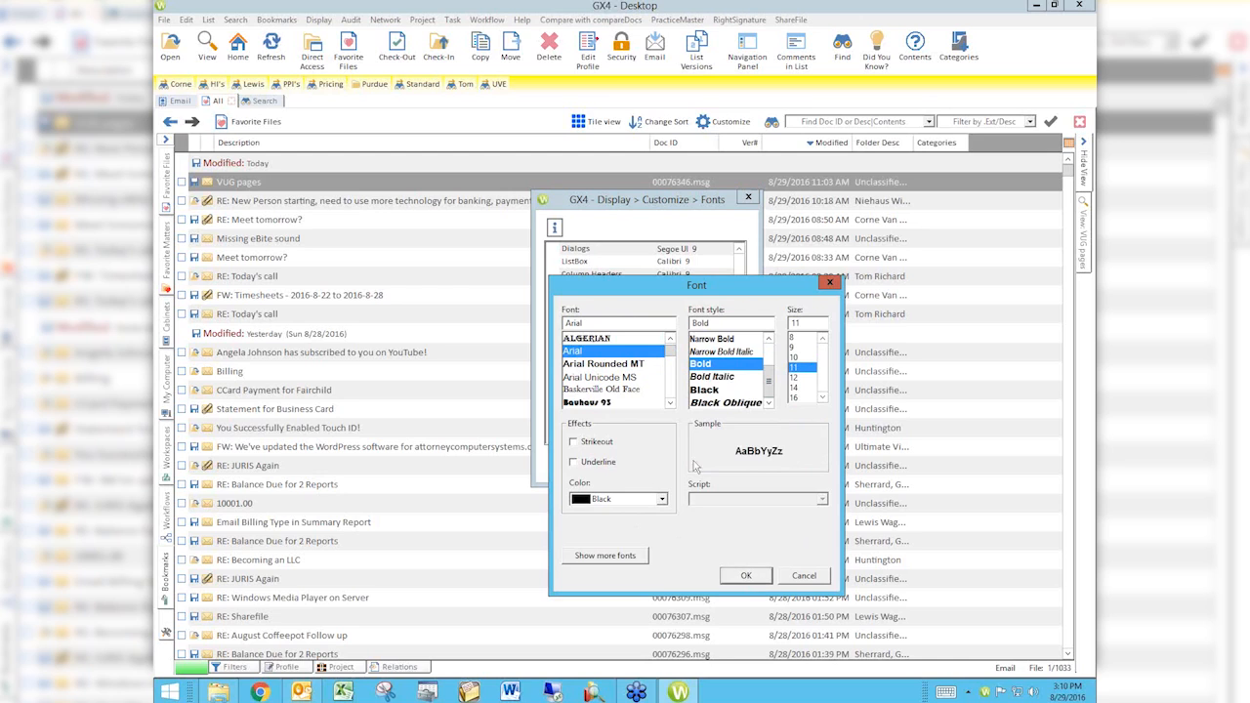
pyautogui.click(721, 340)
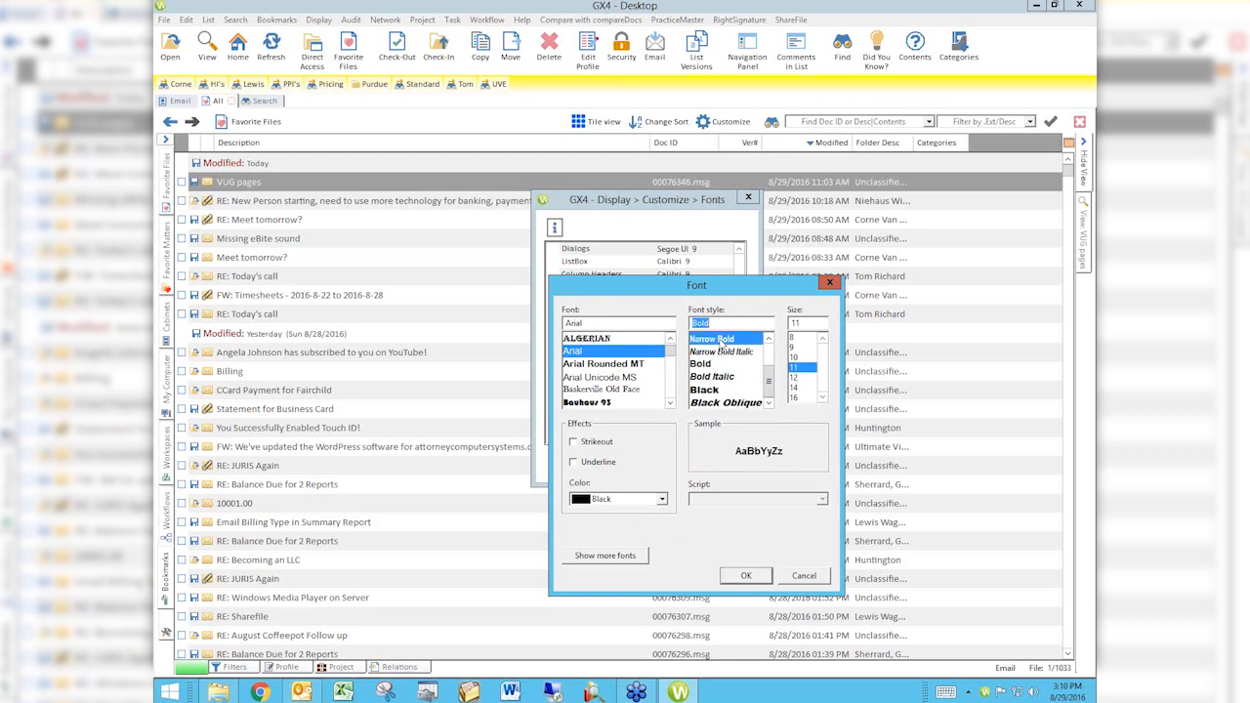
pyautogui.click(744, 576)
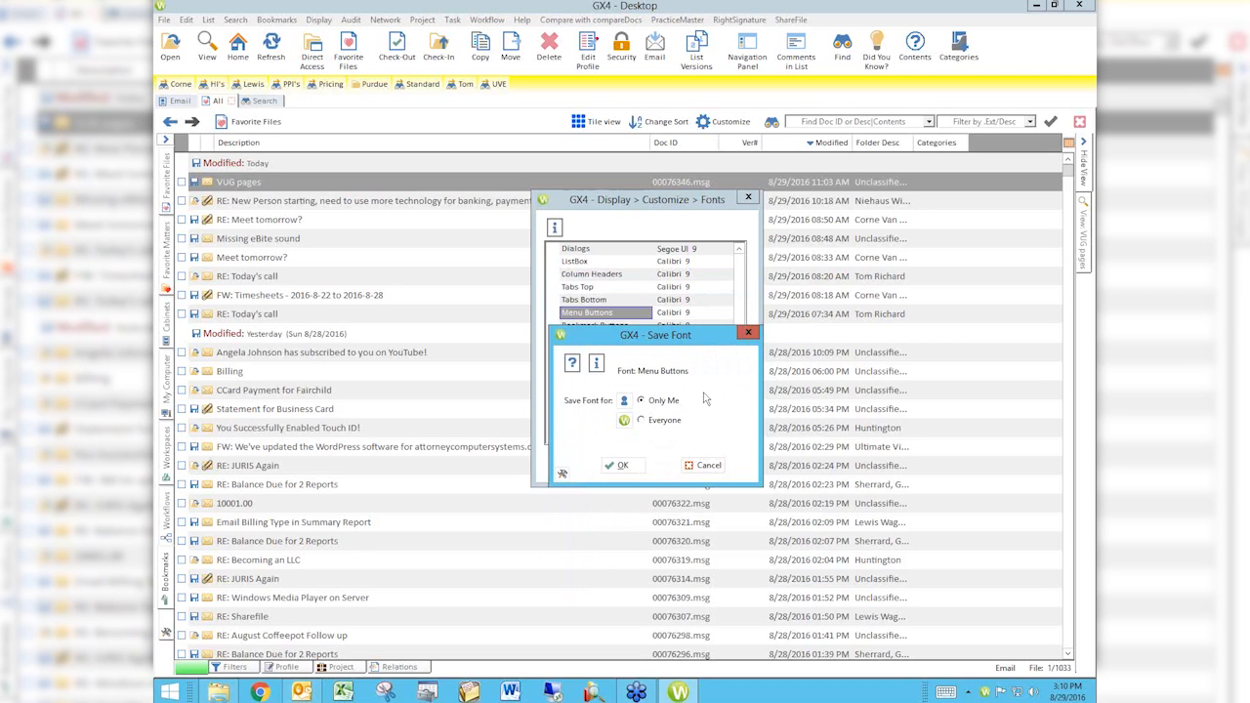
pyautogui.click(617, 465)
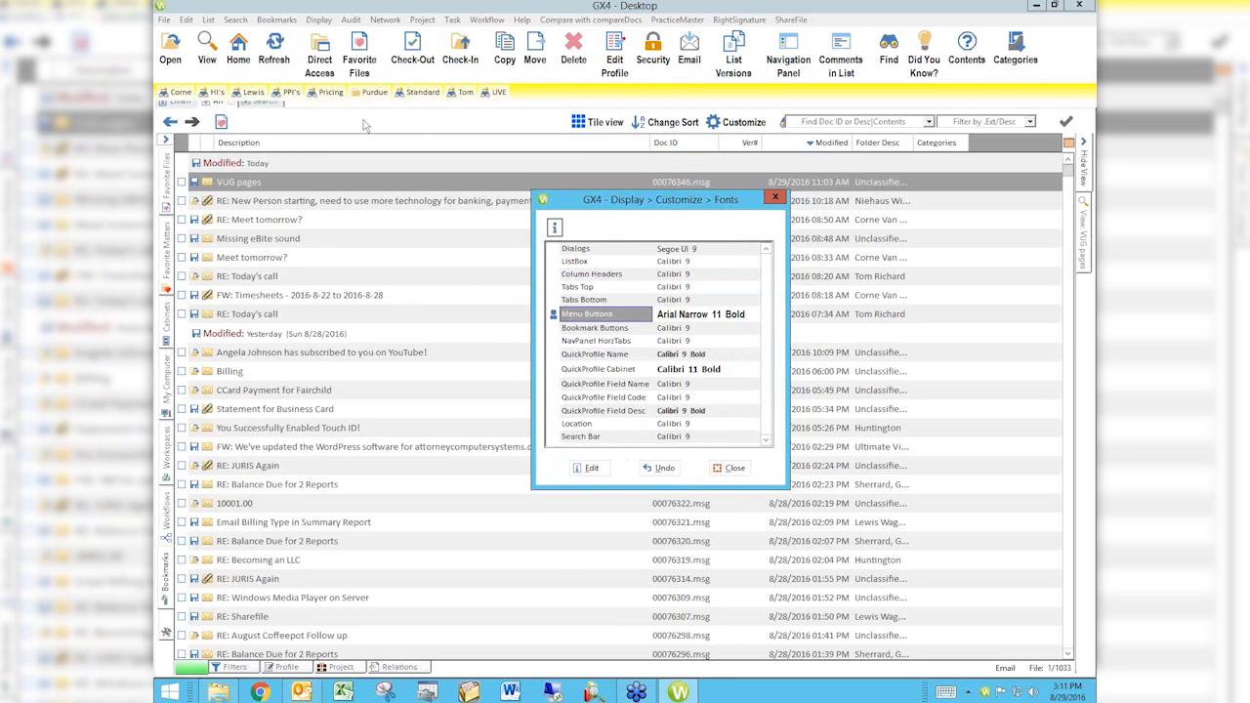
# Step: Edit the font for Bookmark Buttons and choose Arial as the typeface
pyautogui.click(594, 329)
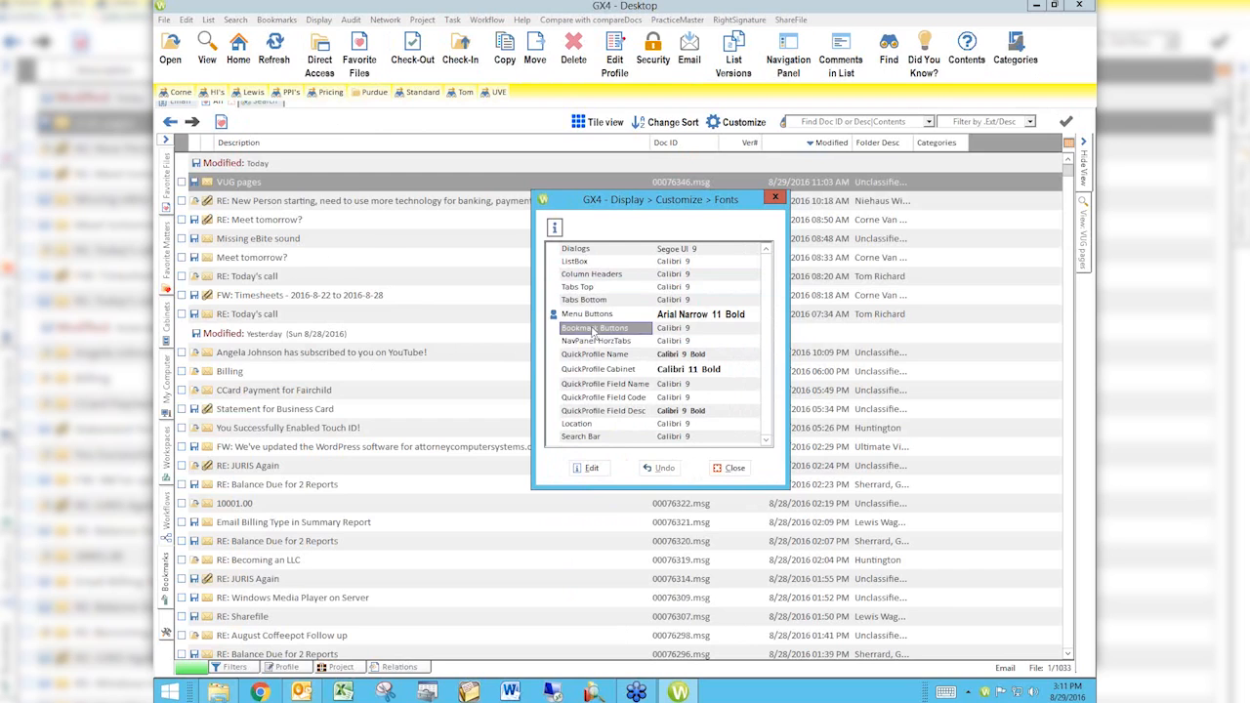
pyautogui.doubleClick(670, 329)
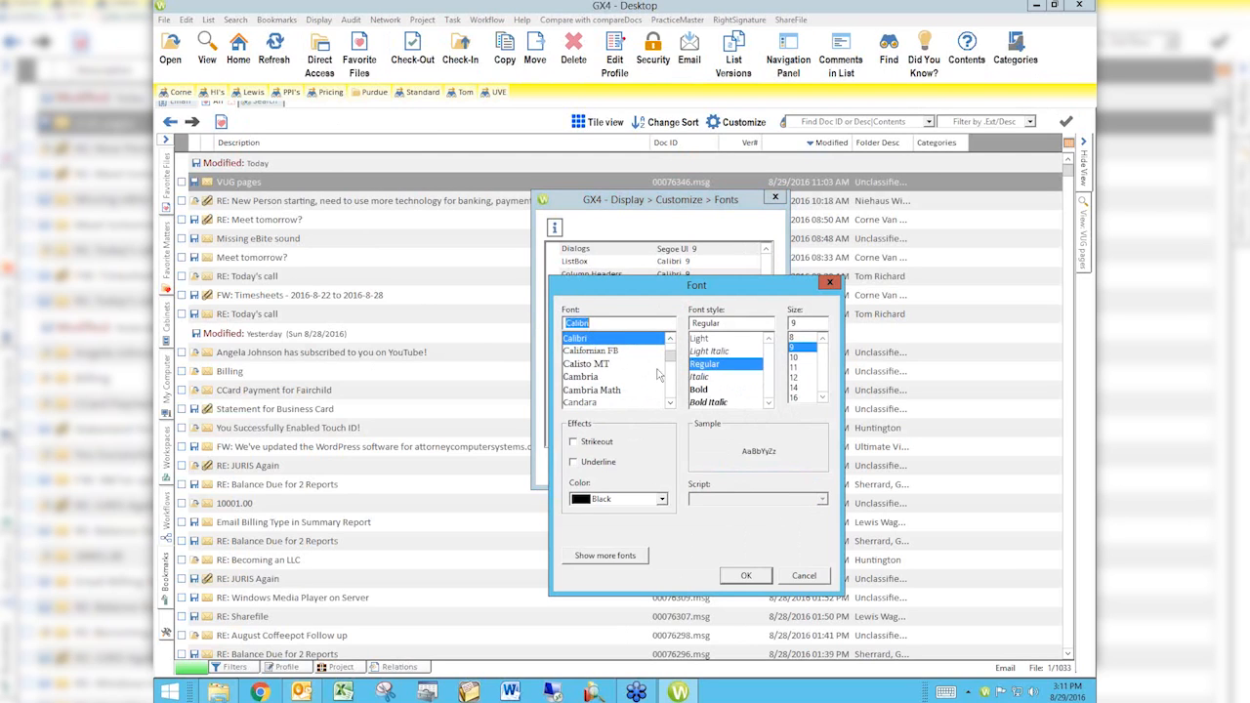
pyautogui.click(670, 339)
pyautogui.click(670, 339)
pyautogui.click(670, 339)
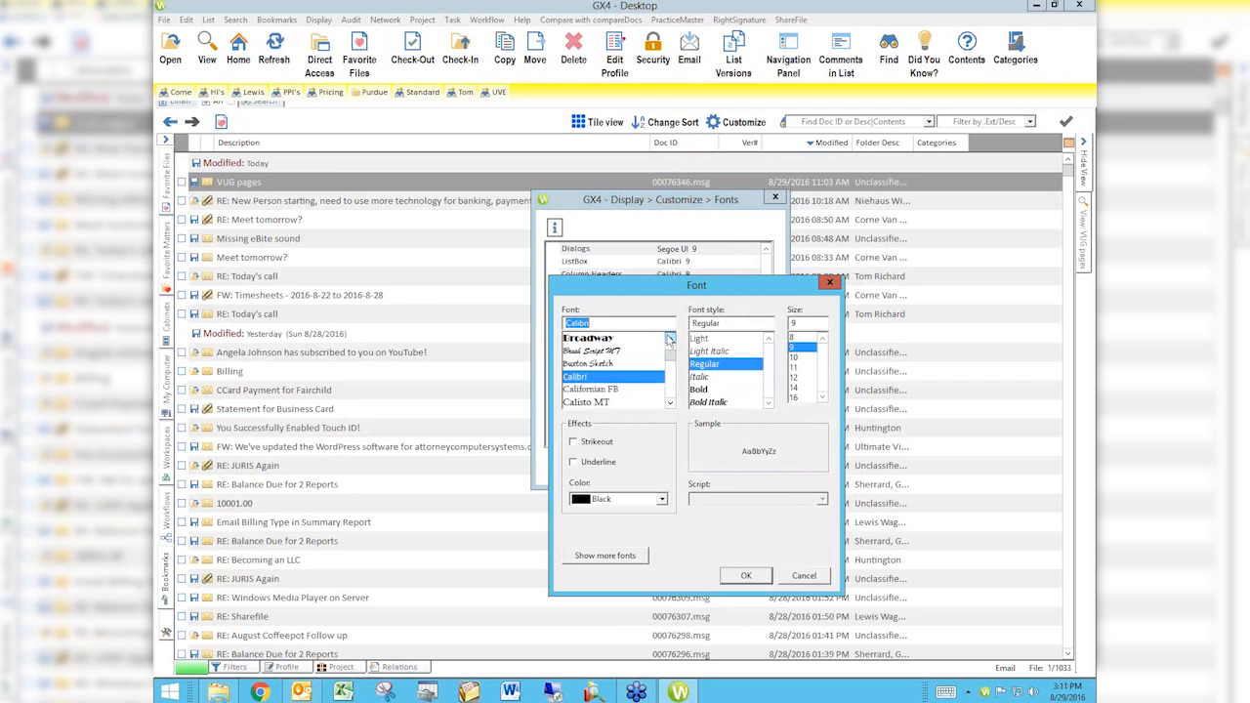
pyautogui.click(671, 339)
pyautogui.click(670, 339)
pyautogui.click(670, 339)
pyautogui.click(671, 339)
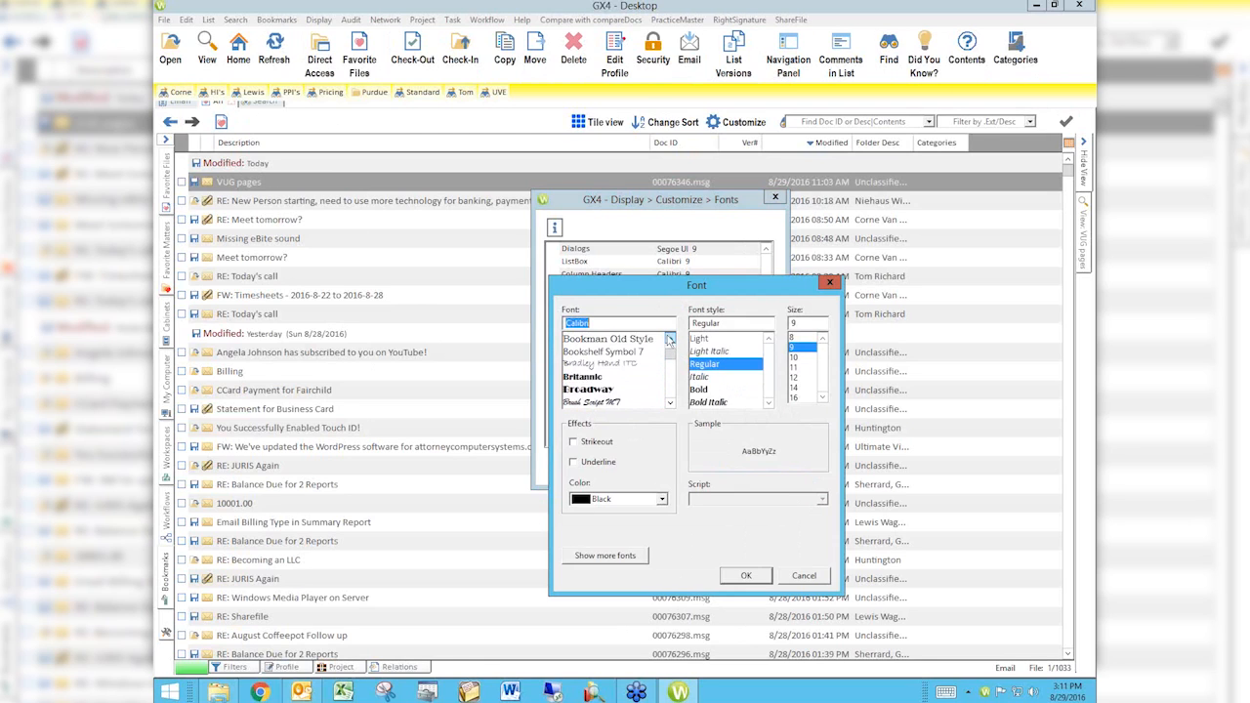
pyautogui.click(670, 339)
pyautogui.click(670, 339)
pyautogui.click(671, 339)
pyautogui.click(670, 339)
pyautogui.click(670, 339)
pyautogui.click(670, 339)
pyautogui.click(671, 339)
pyautogui.click(670, 337)
pyautogui.click(669, 337)
pyautogui.click(669, 337)
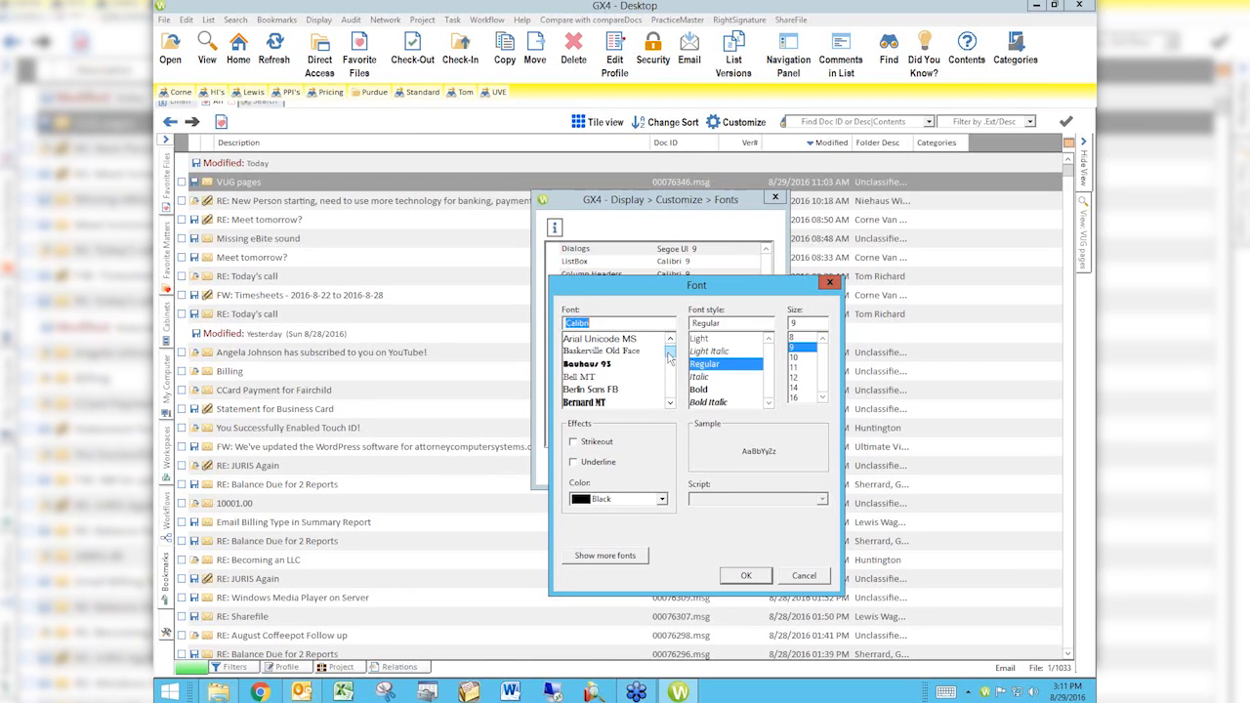
pyautogui.moveTo(671, 352); pyautogui.dragTo(671, 343)
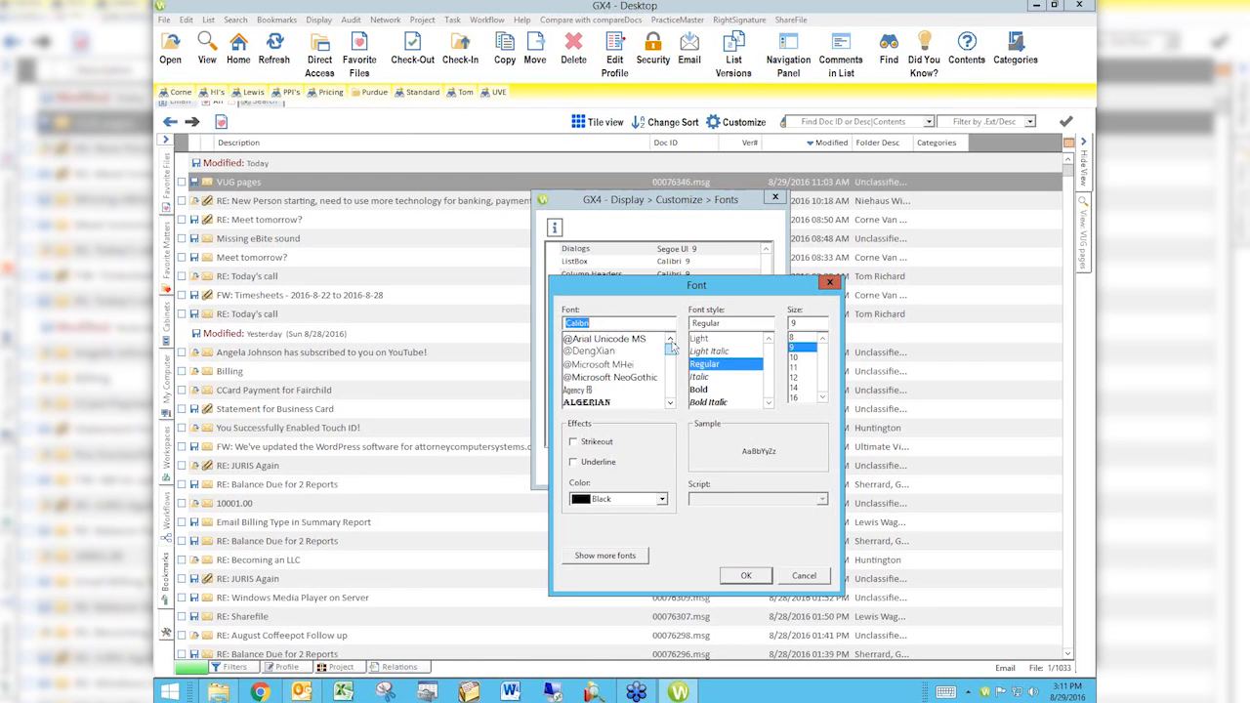
pyautogui.click(669, 395)
pyautogui.click(589, 351)
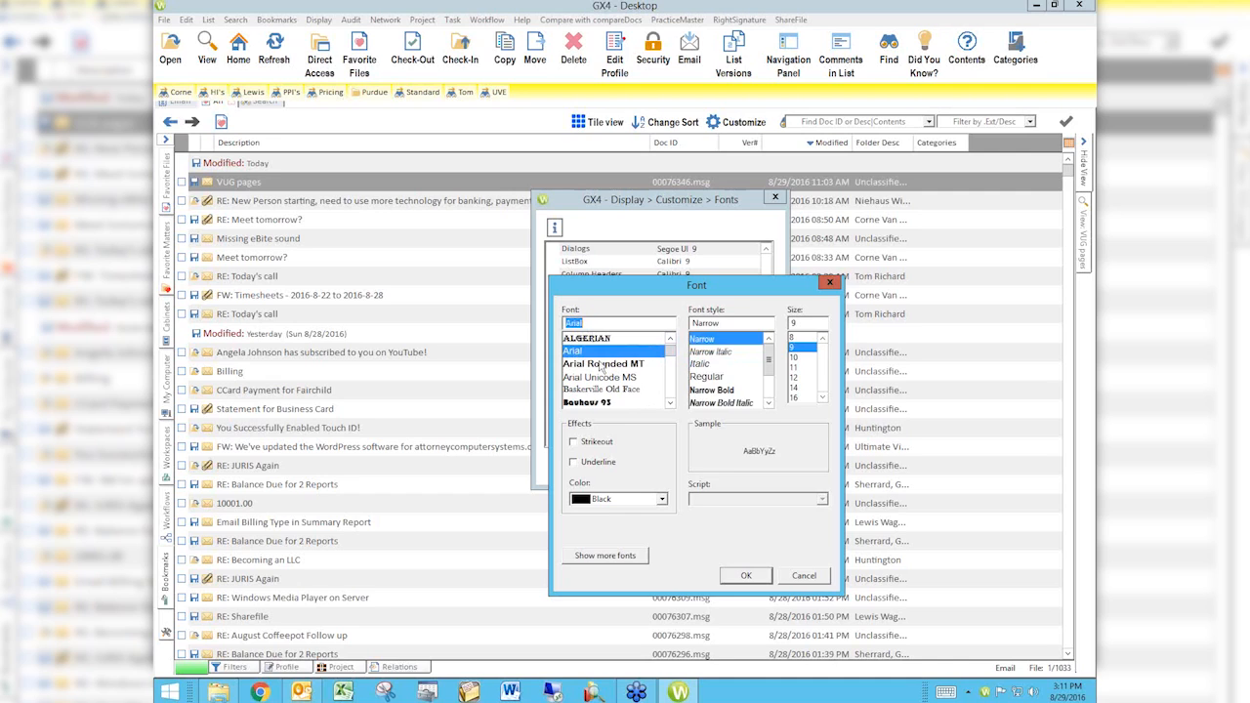
# Step: Set the Bookmark Buttons font to Narrow Bold at size 10 and save it for Only Me
pyautogui.click(728, 353)
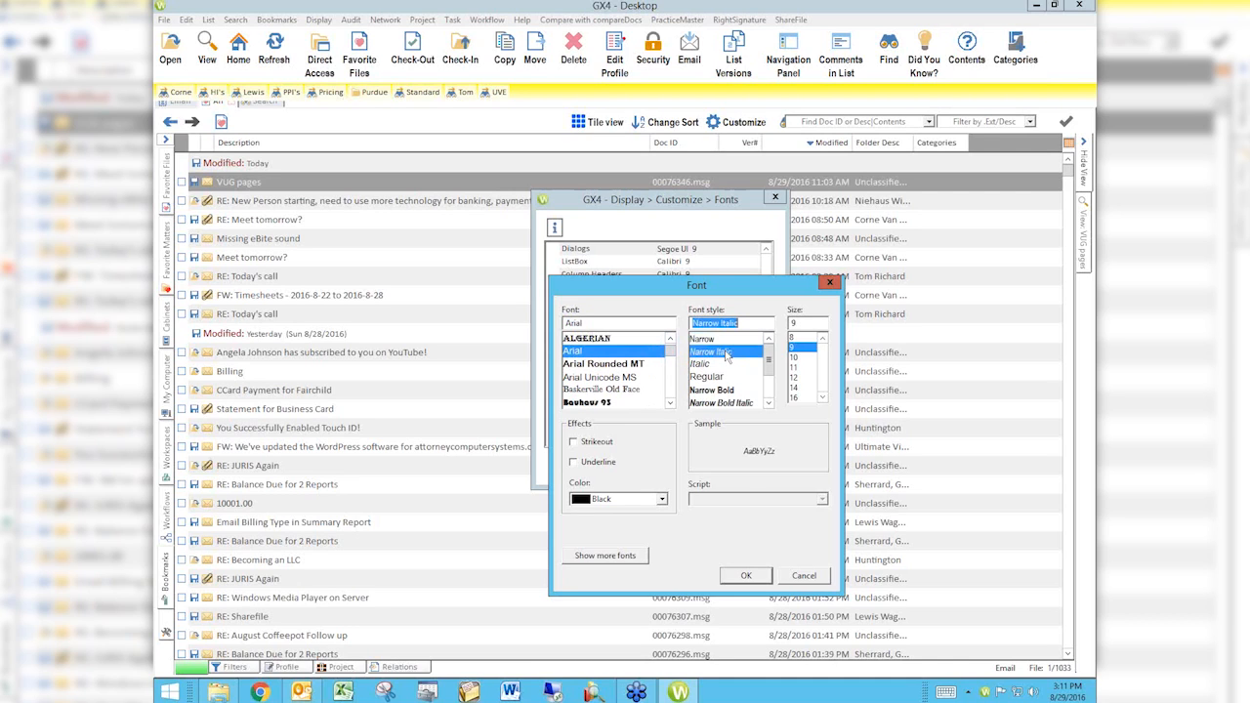
pyautogui.click(802, 358)
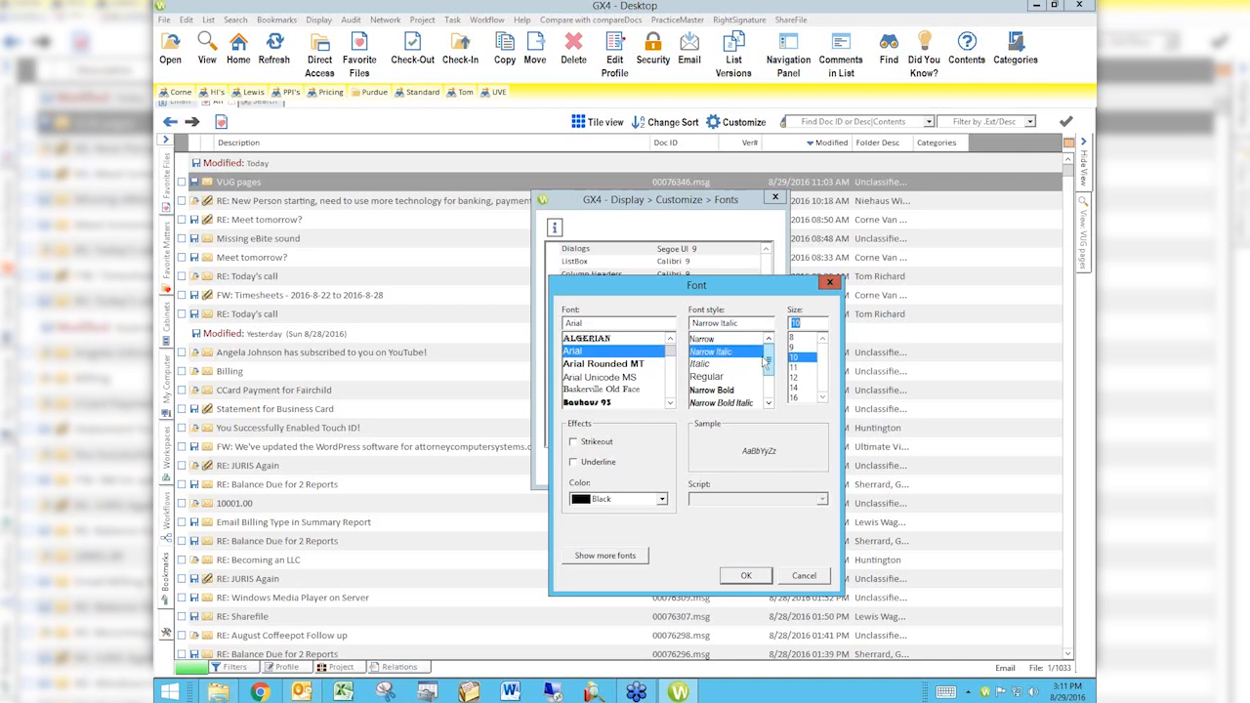
pyautogui.click(720, 391)
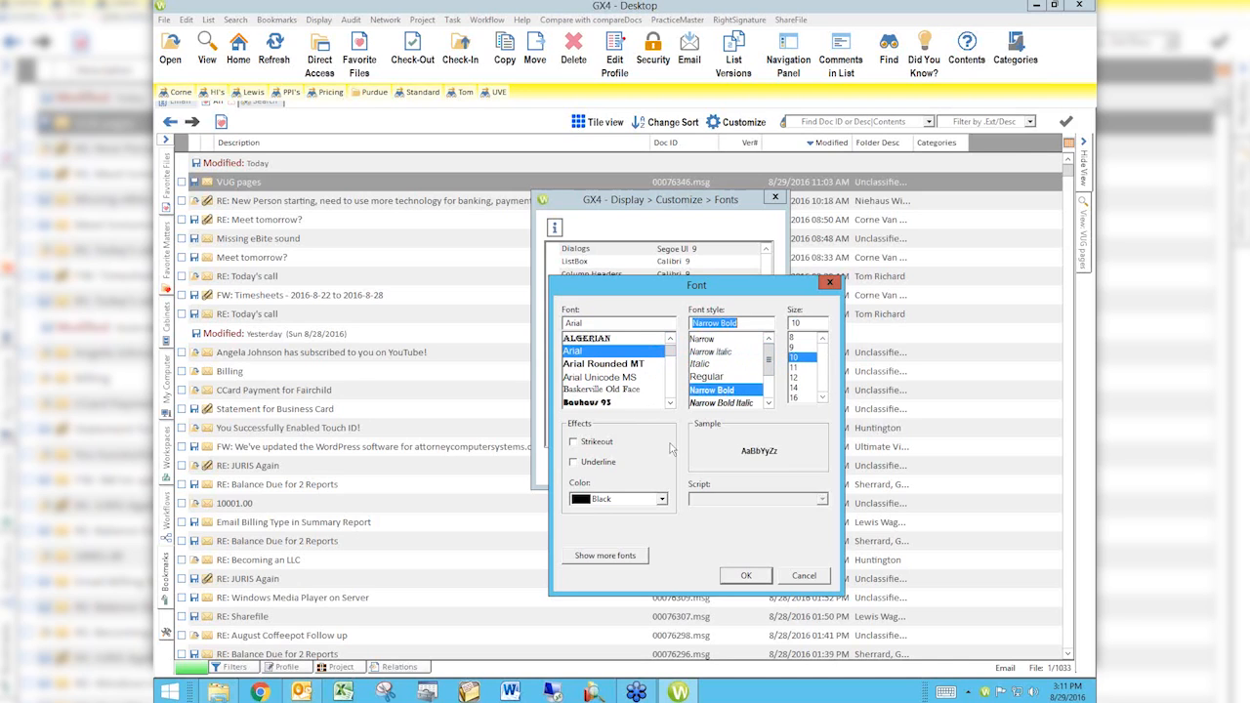
pyautogui.click(744, 576)
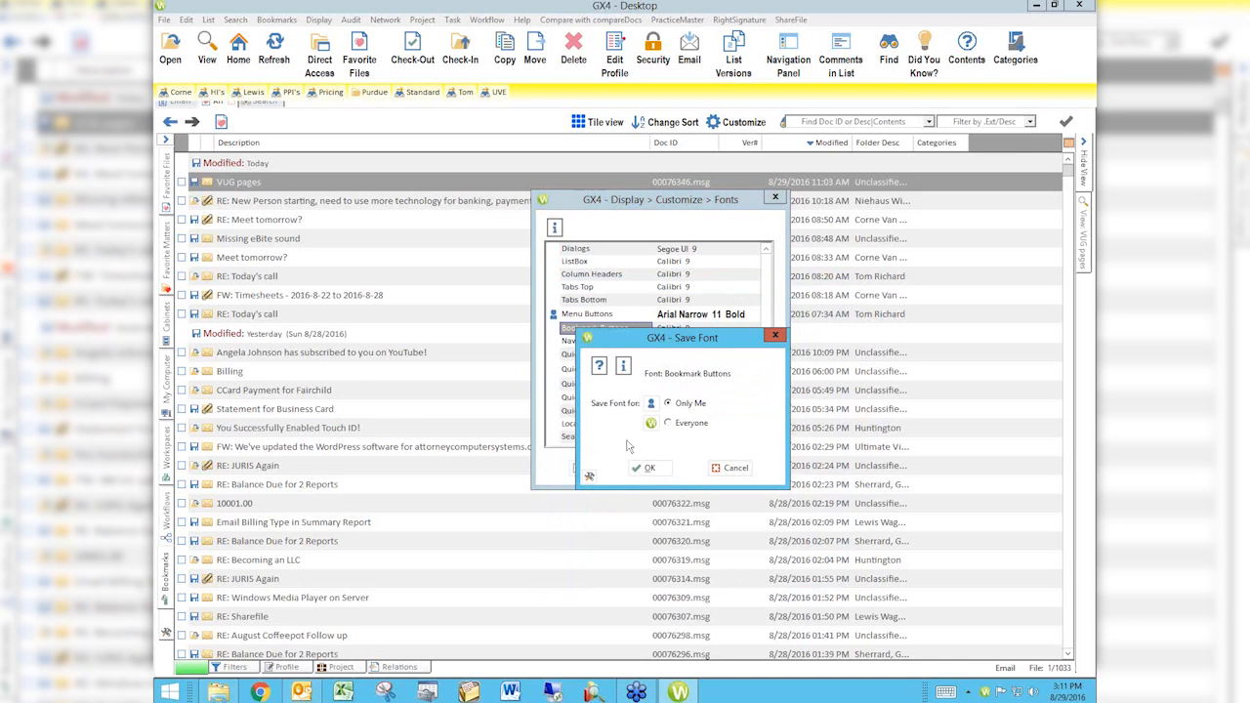
pyautogui.click(648, 468)
# Step: Reduce the Bookmark Buttons font size to 9 and save the change for Only Me
pyautogui.click(592, 468)
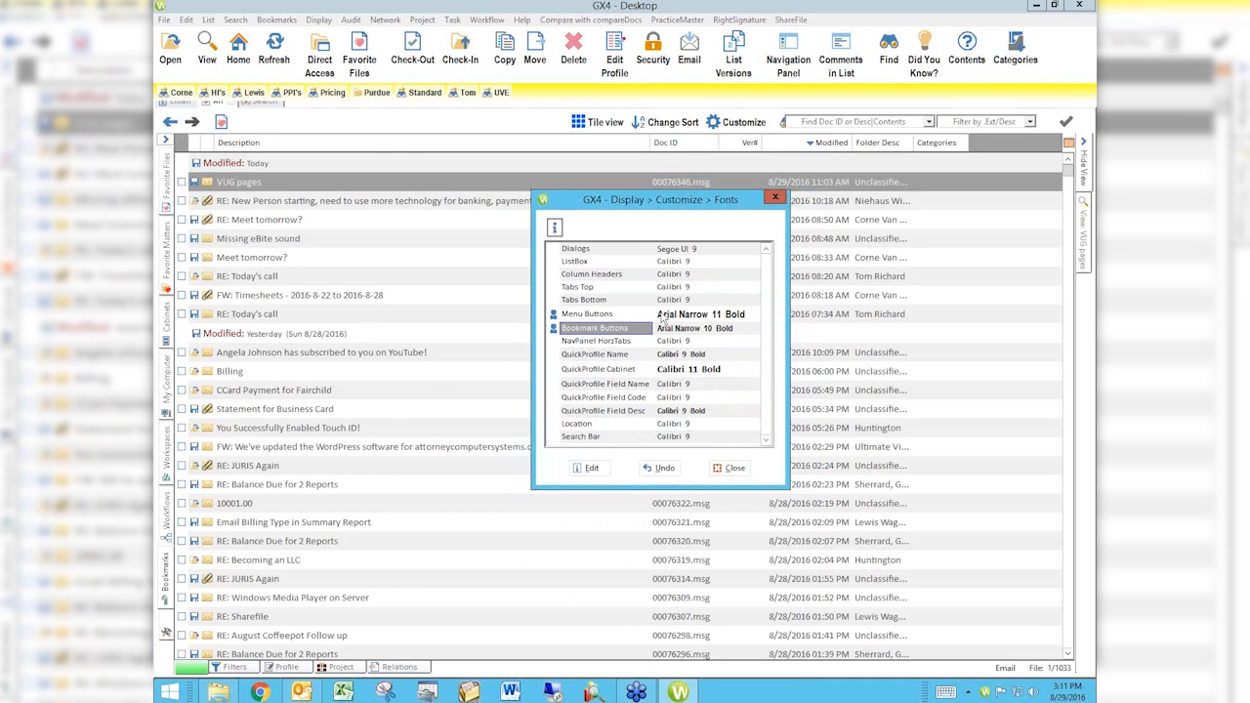
pyautogui.doubleClick(701, 335)
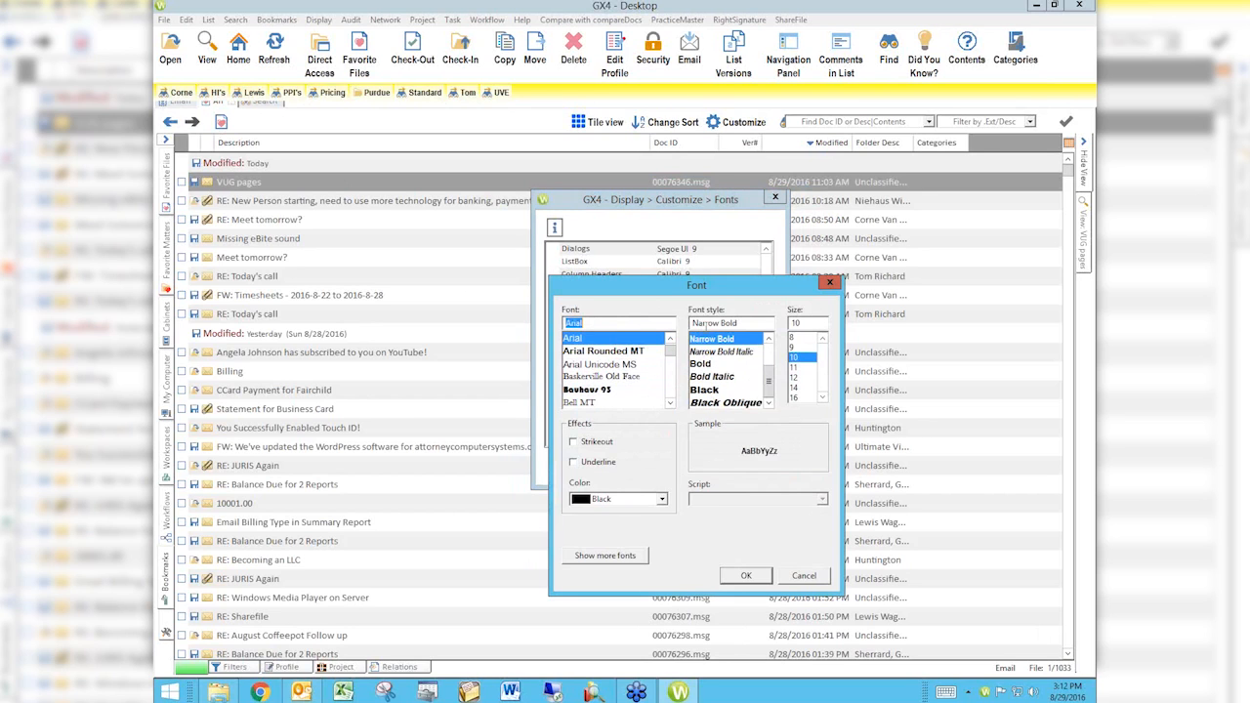
pyautogui.click(793, 348)
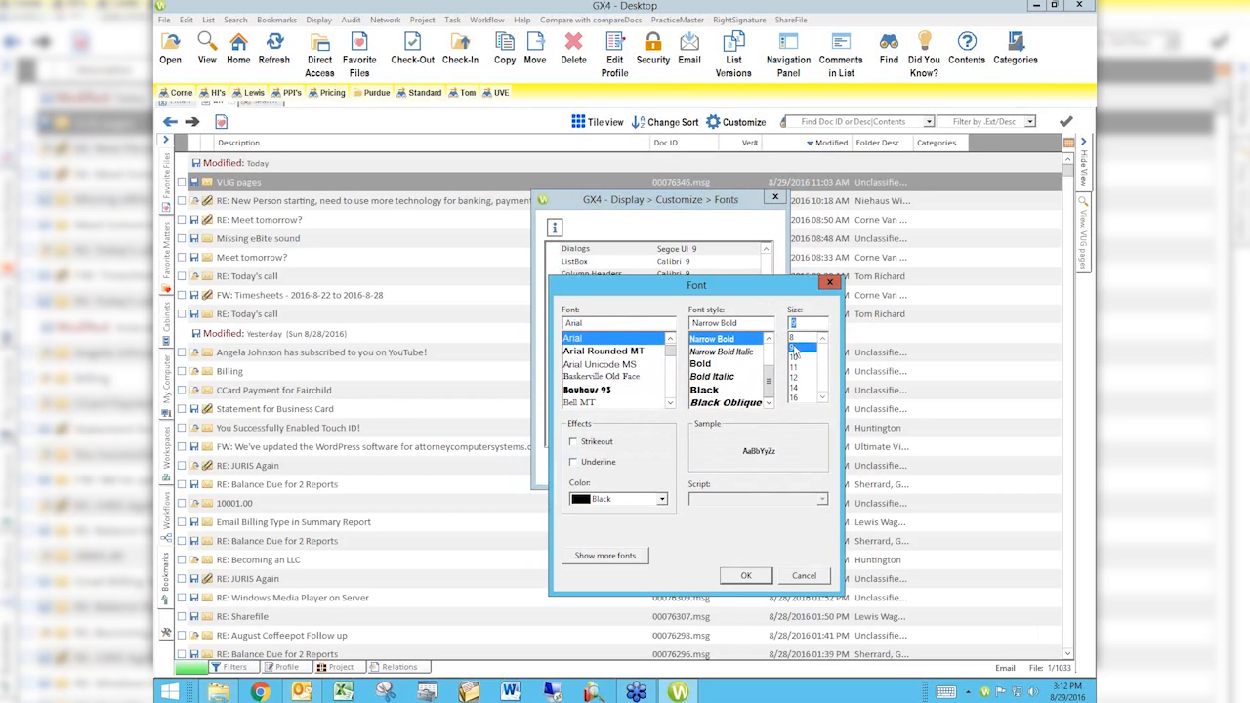
pyautogui.click(745, 575)
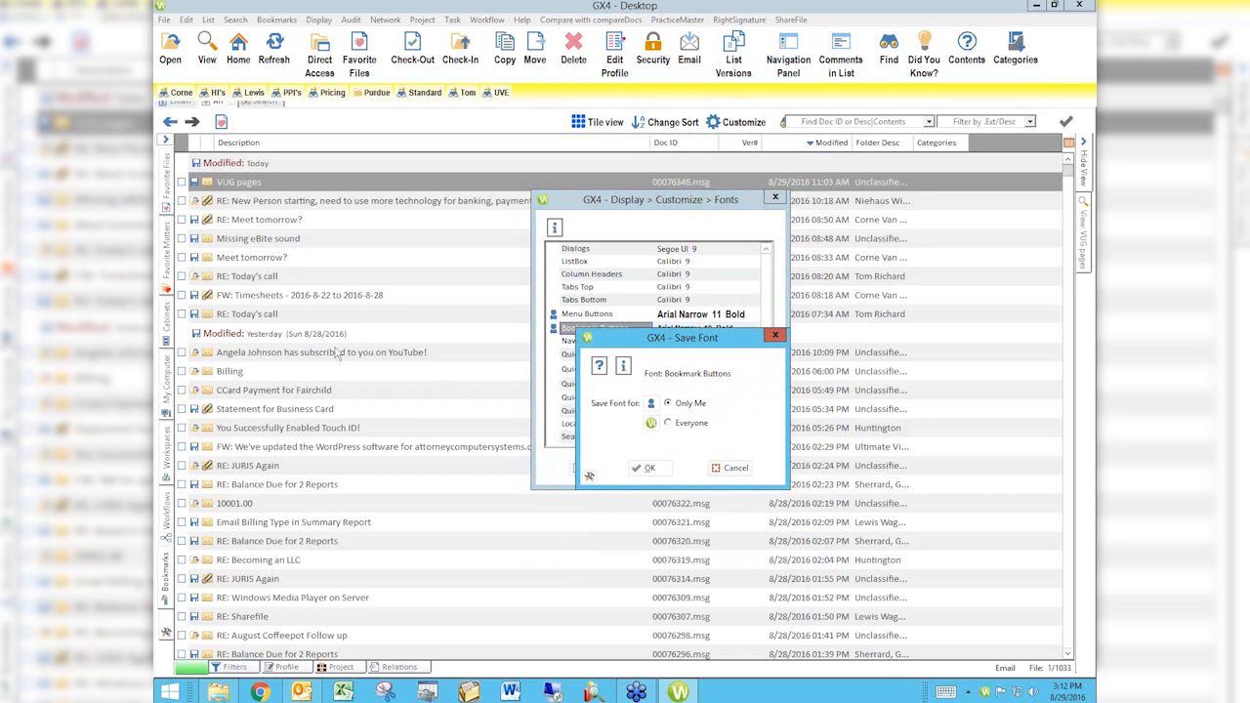
pyautogui.click(649, 468)
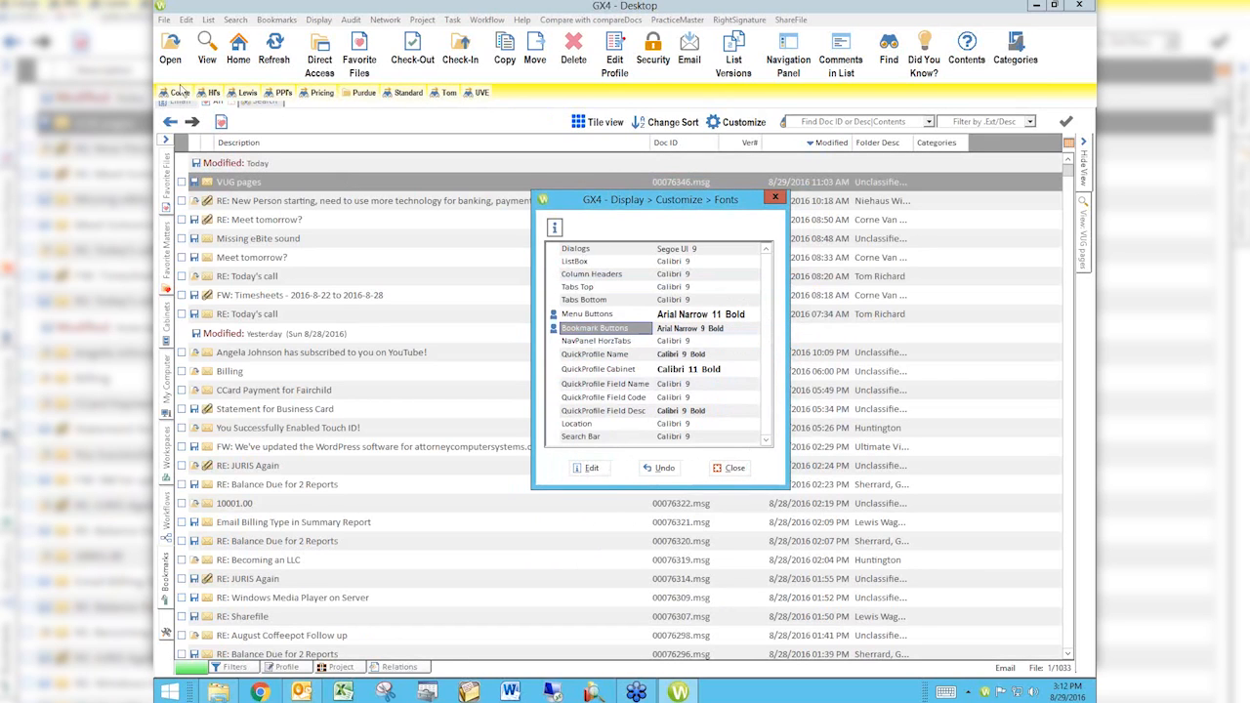
# Step: Change the Bookmark Buttons font style to Narrow and save it for Only Me
pyautogui.click(323, 111)
pyautogui.doubleClick(677, 330)
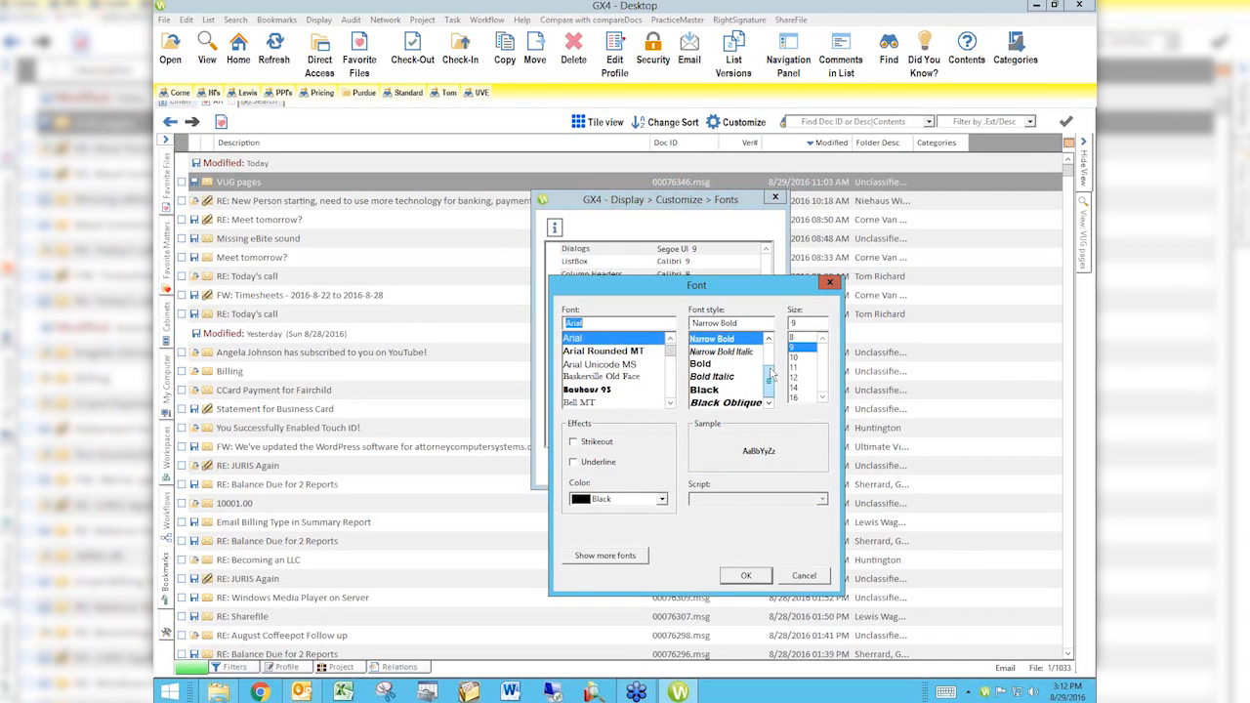
pyautogui.moveTo(768, 387); pyautogui.dragTo(768, 362)
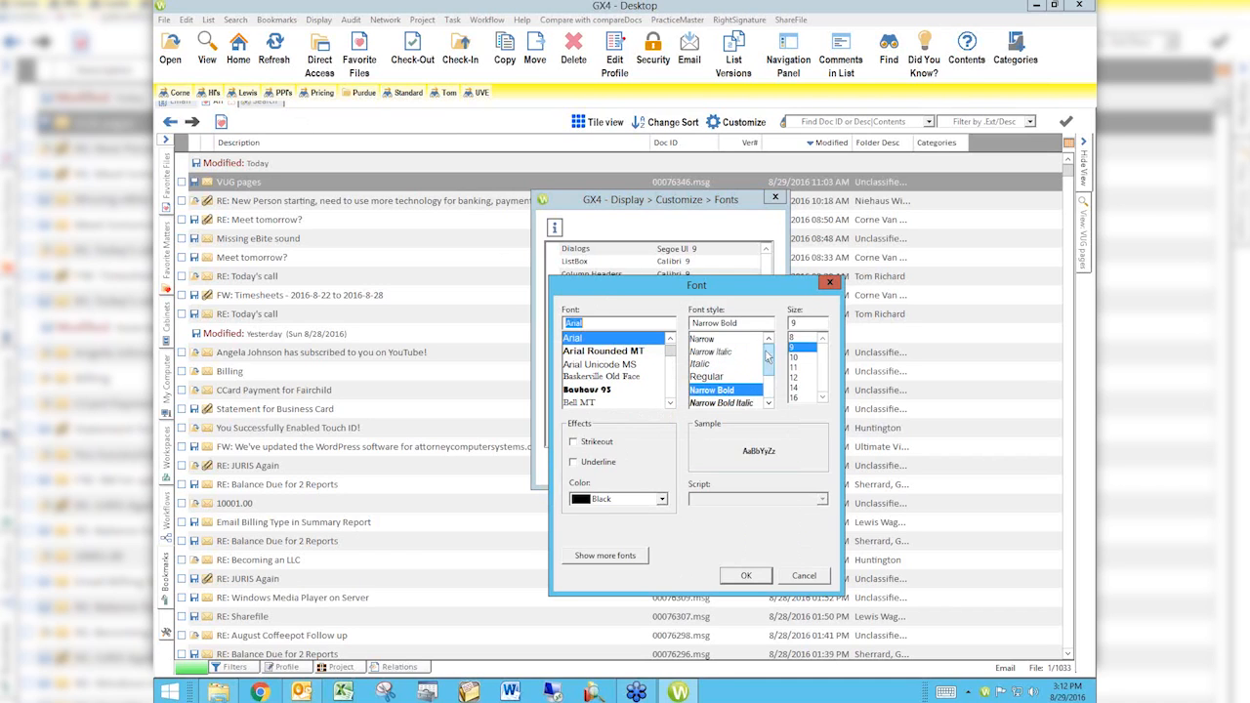
pyautogui.moveTo(769, 364)
pyautogui.mouseDown()
pyautogui.moveTo(778, 389)
pyautogui.moveTo(772, 362)
pyautogui.mouseUp()
pyautogui.click(739, 576)
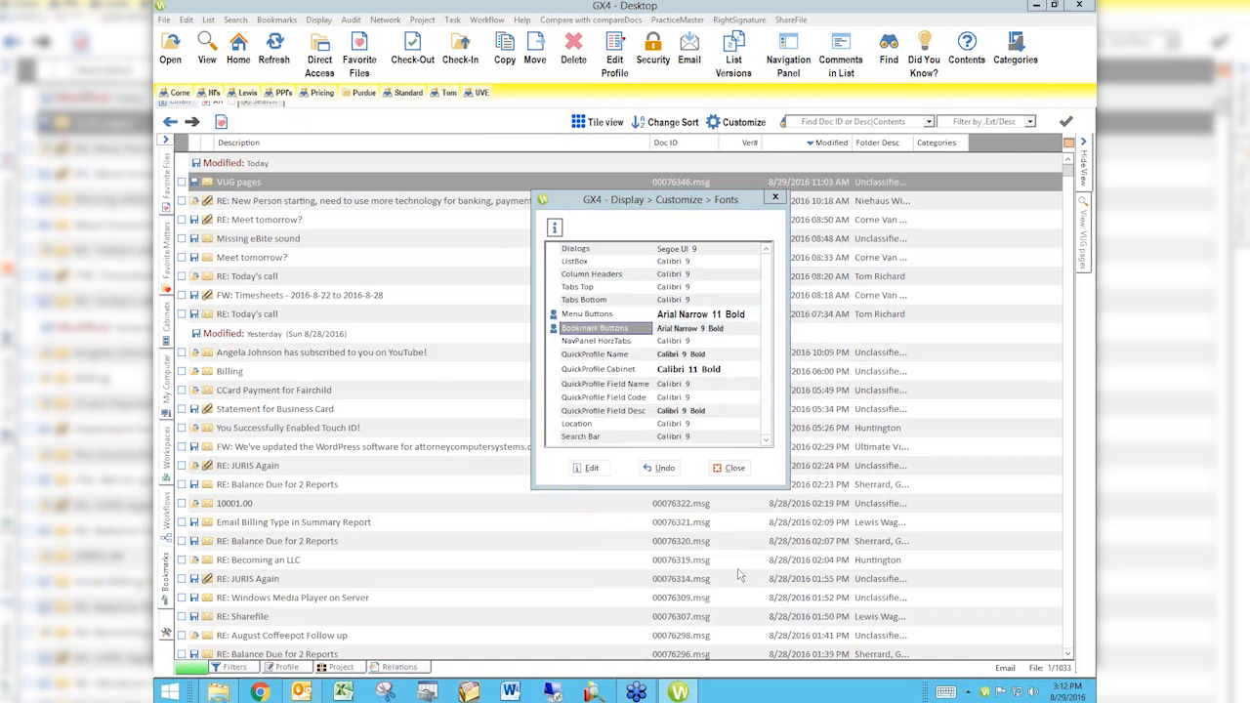
pyautogui.click(648, 469)
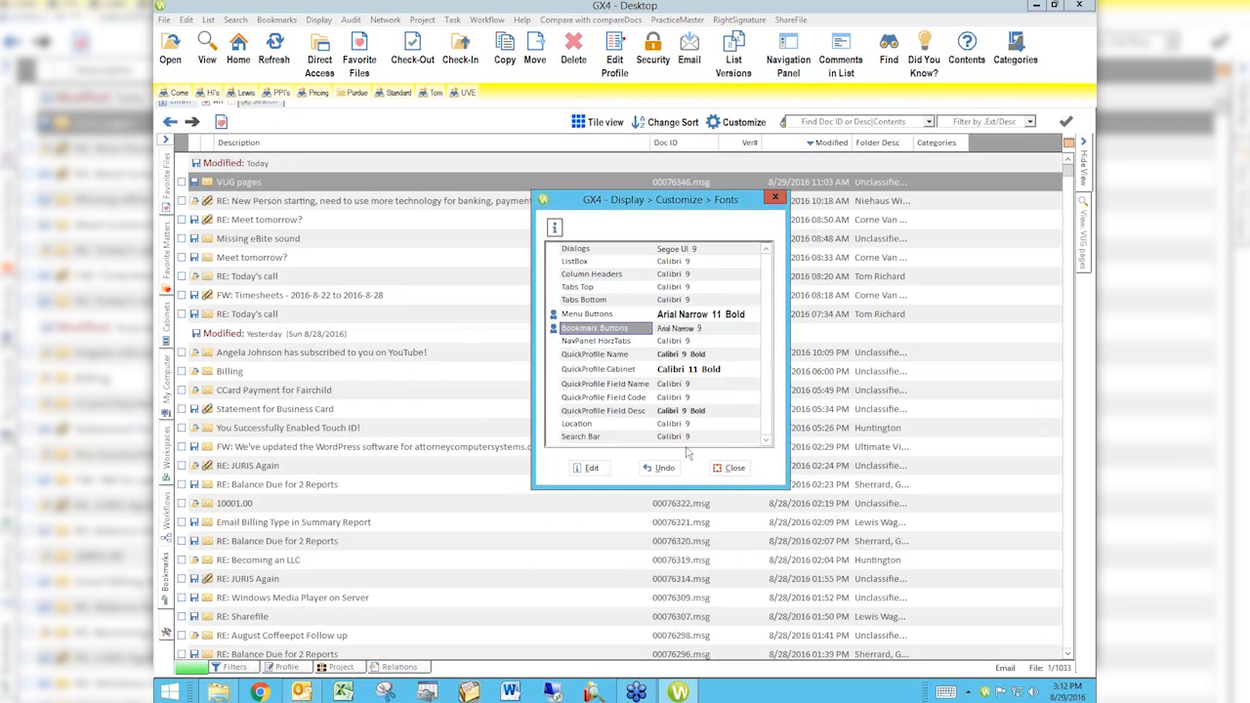
# Step: Undo the custom font for Bookmark Buttons and close the font settings
pyautogui.click(664, 469)
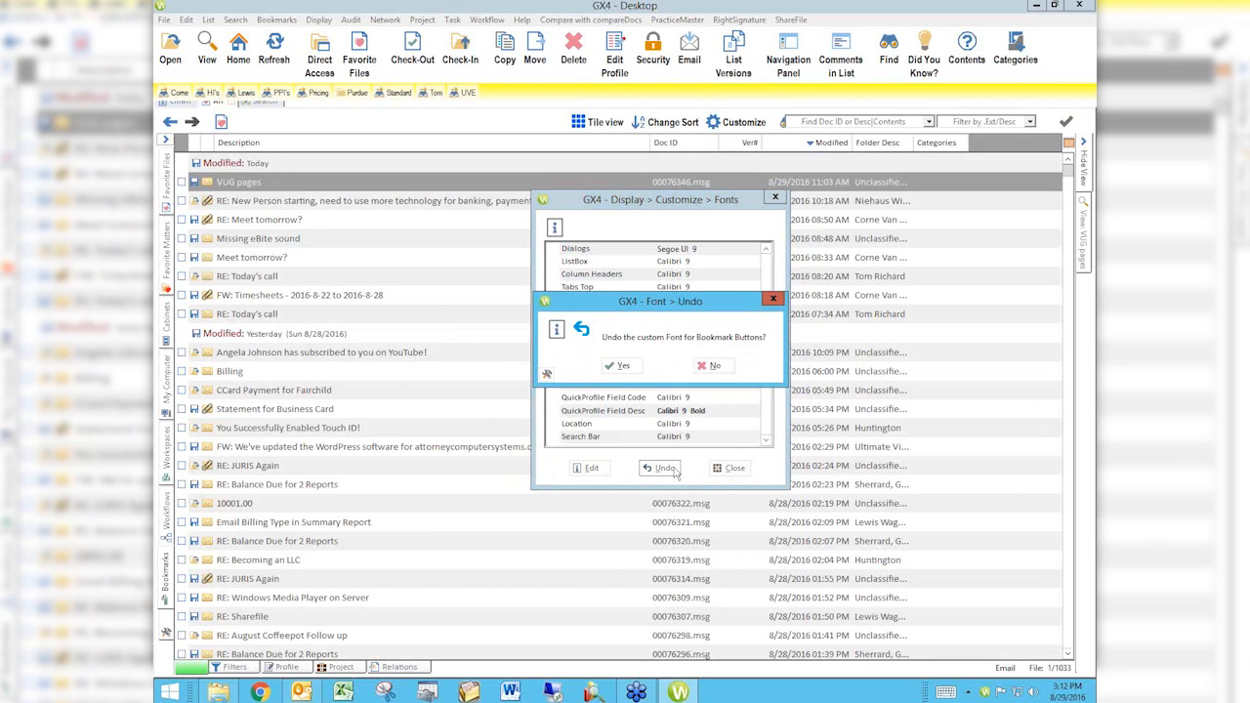
pyautogui.click(615, 365)
pyautogui.click(647, 468)
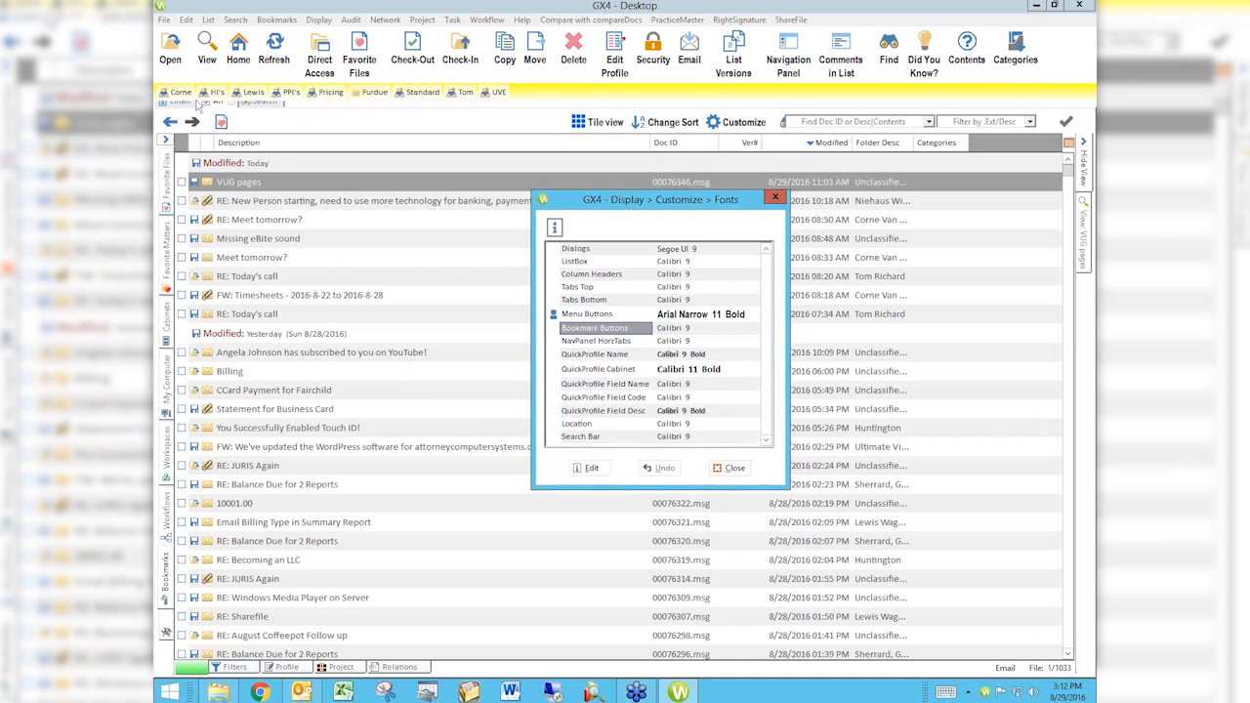
pyautogui.click(360, 106)
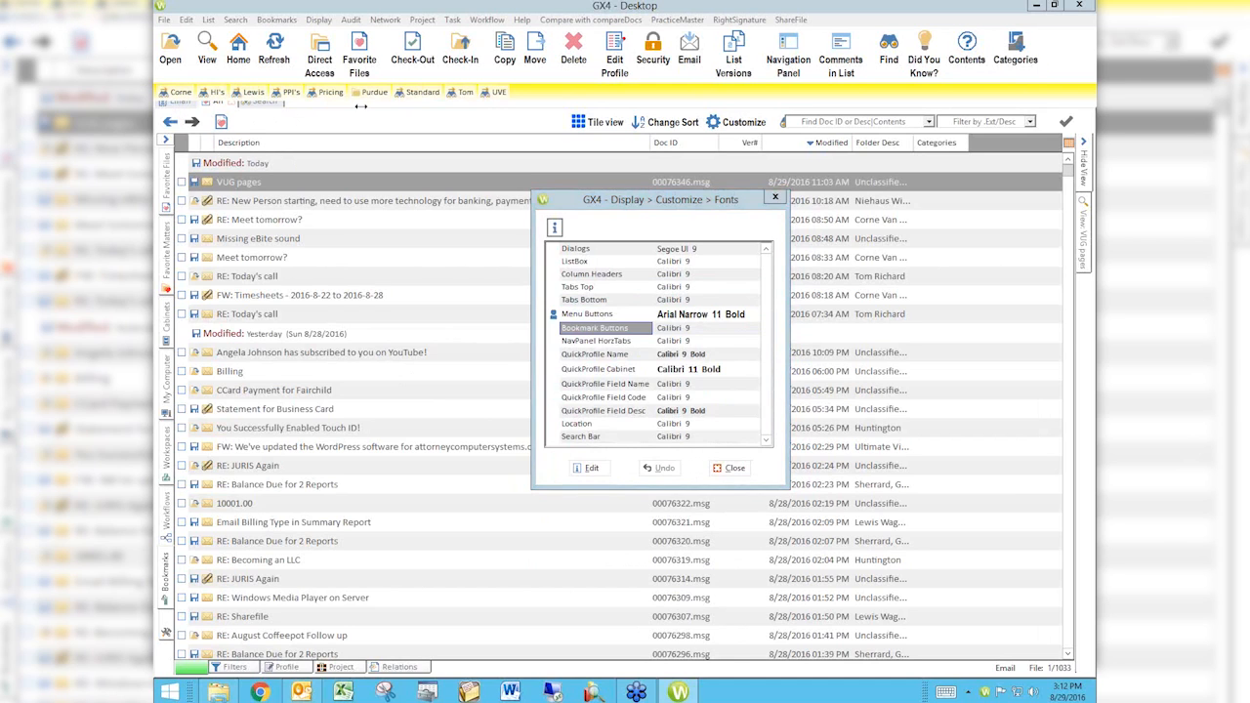
pyautogui.click(735, 468)
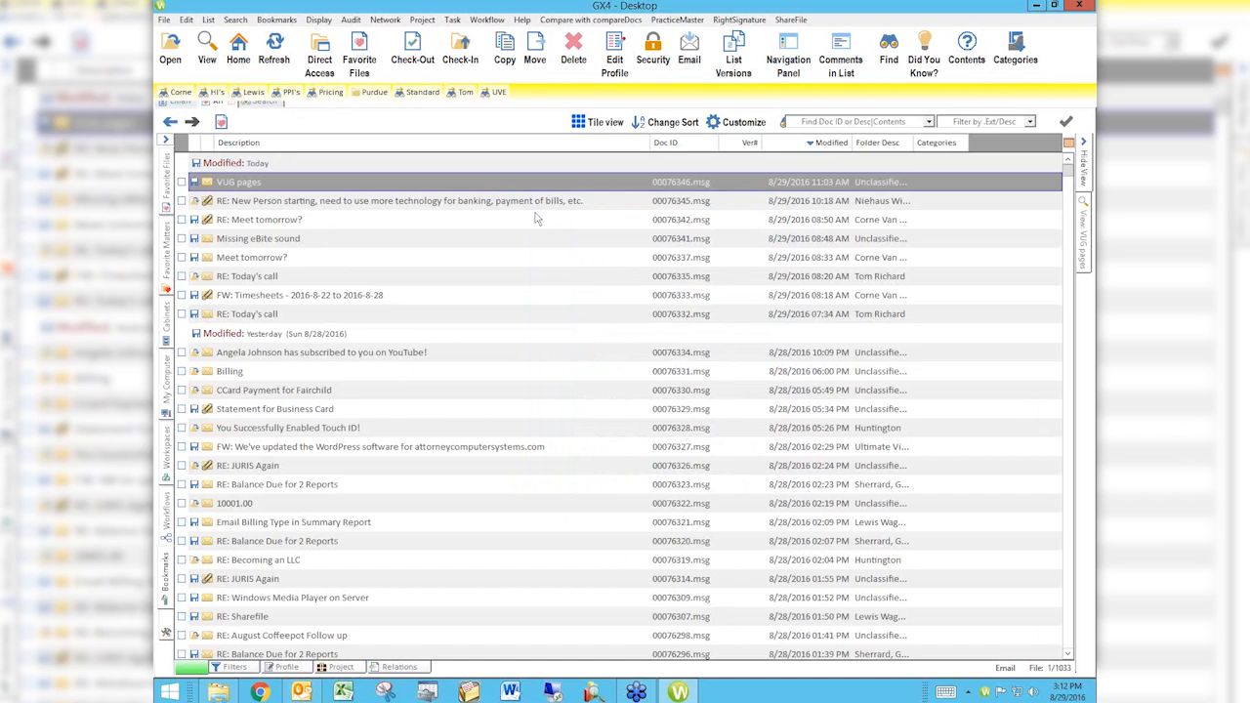
# Step: Set the Menu Buttons font size to 9, save it for Only Me, and close the font settings
pyautogui.click(319, 20)
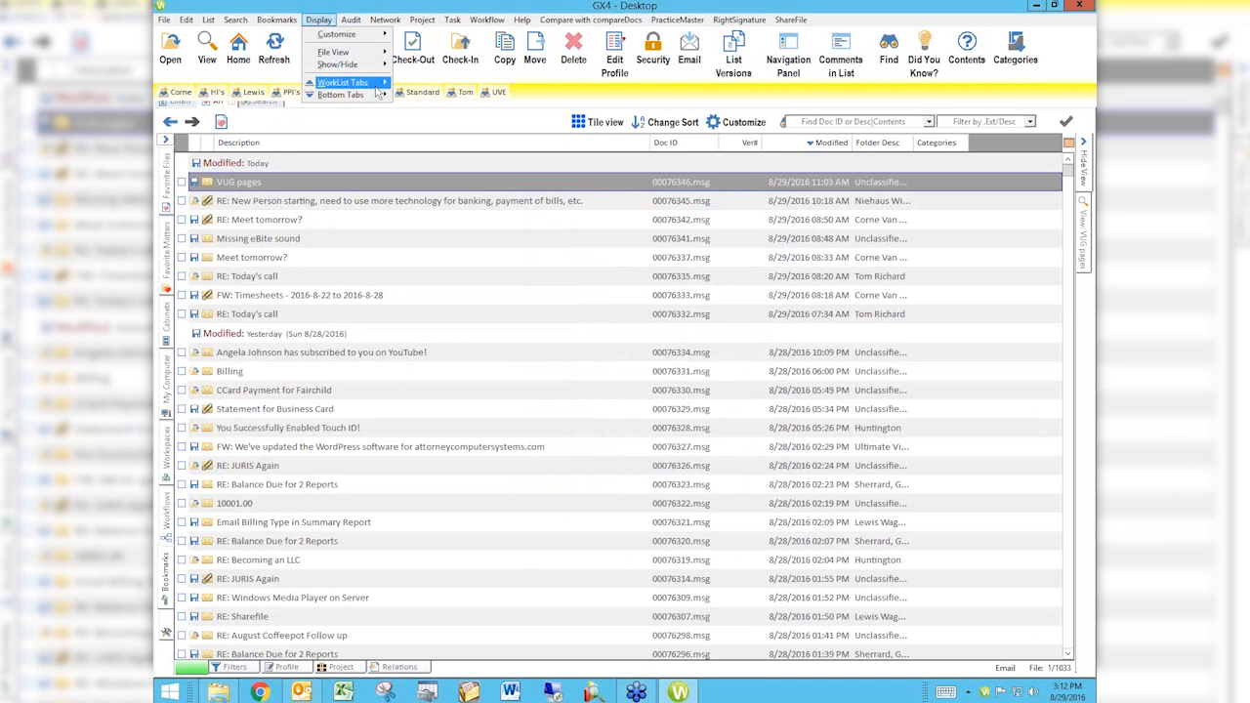
pyautogui.moveTo(350, 36)
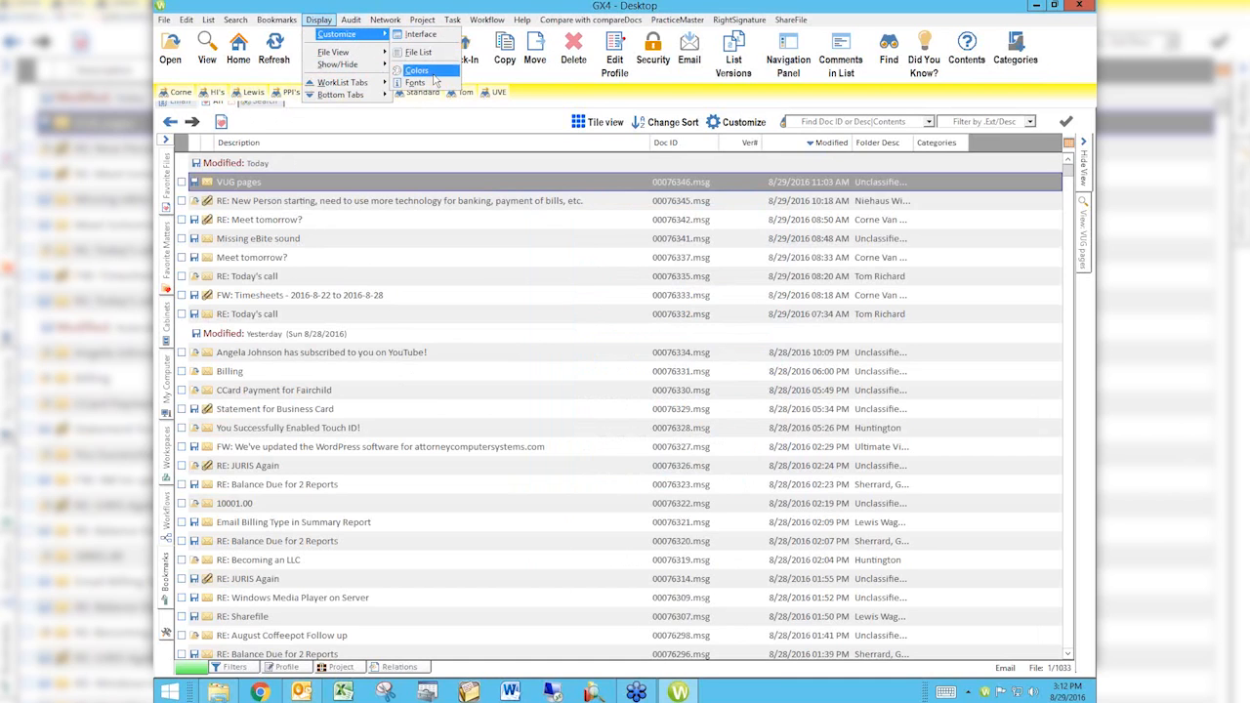
pyautogui.click(415, 83)
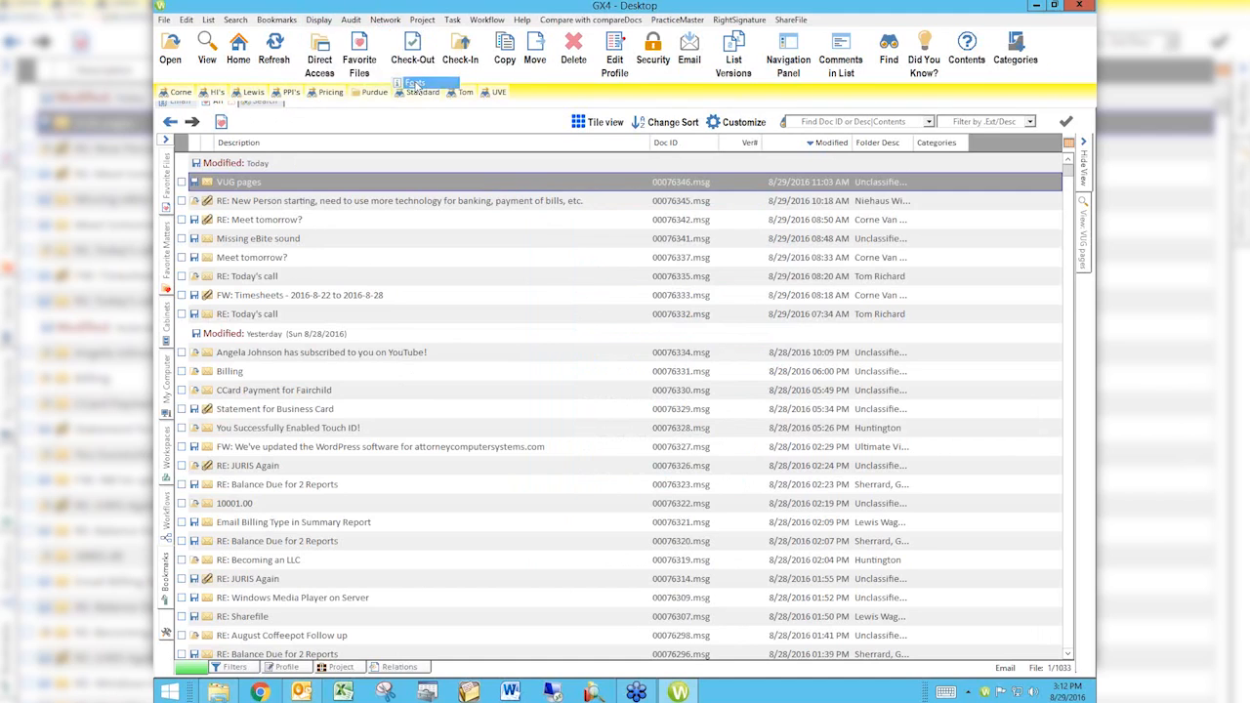
pyautogui.click(670, 315)
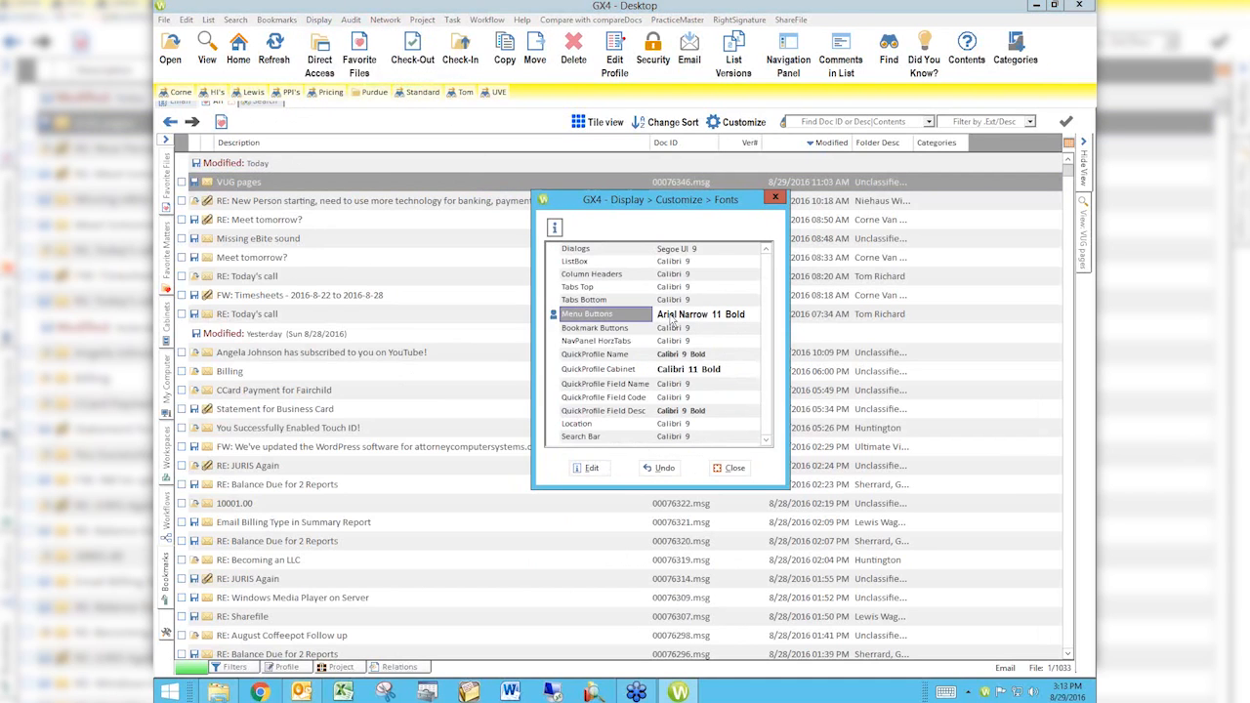
pyautogui.click(591, 469)
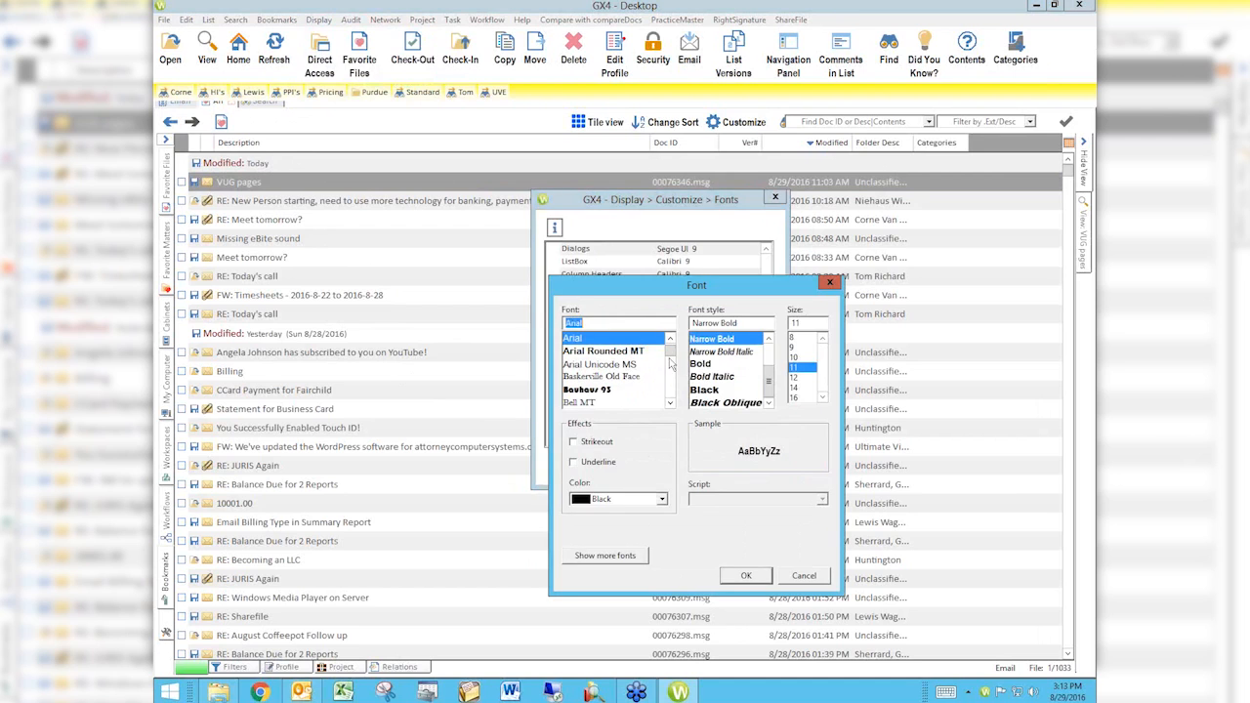
pyautogui.click(796, 347)
pyautogui.click(746, 576)
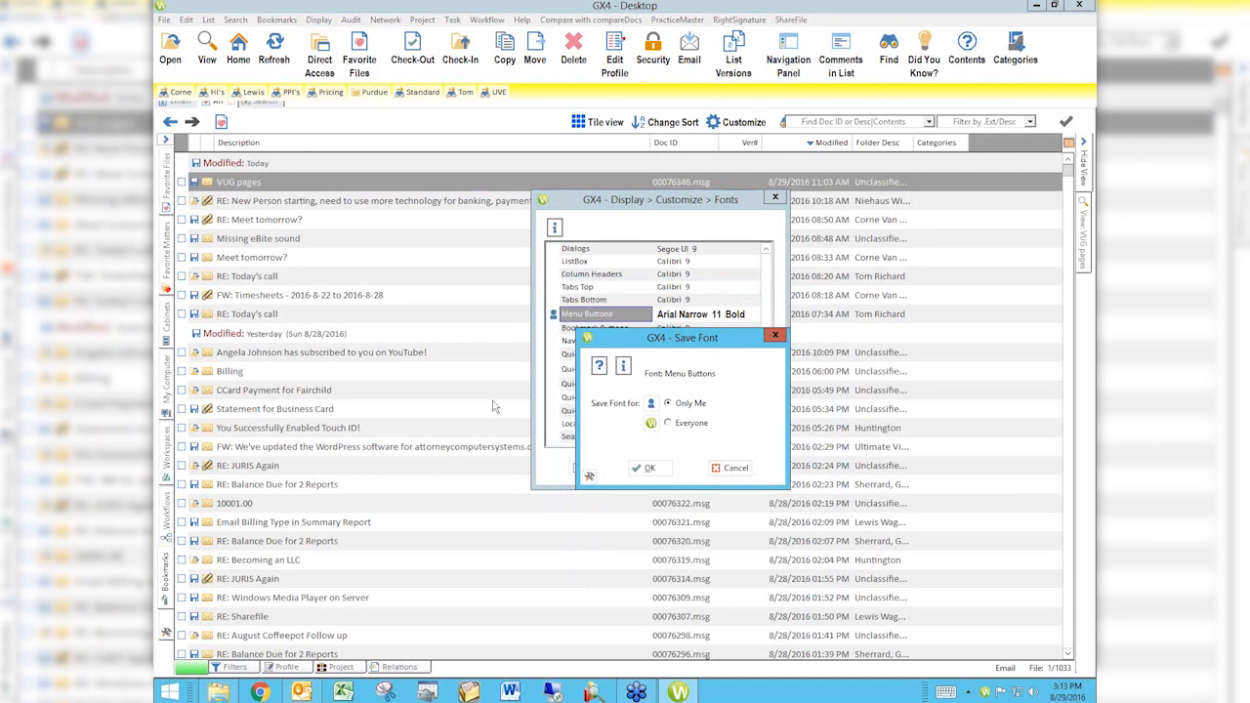
pyautogui.click(649, 469)
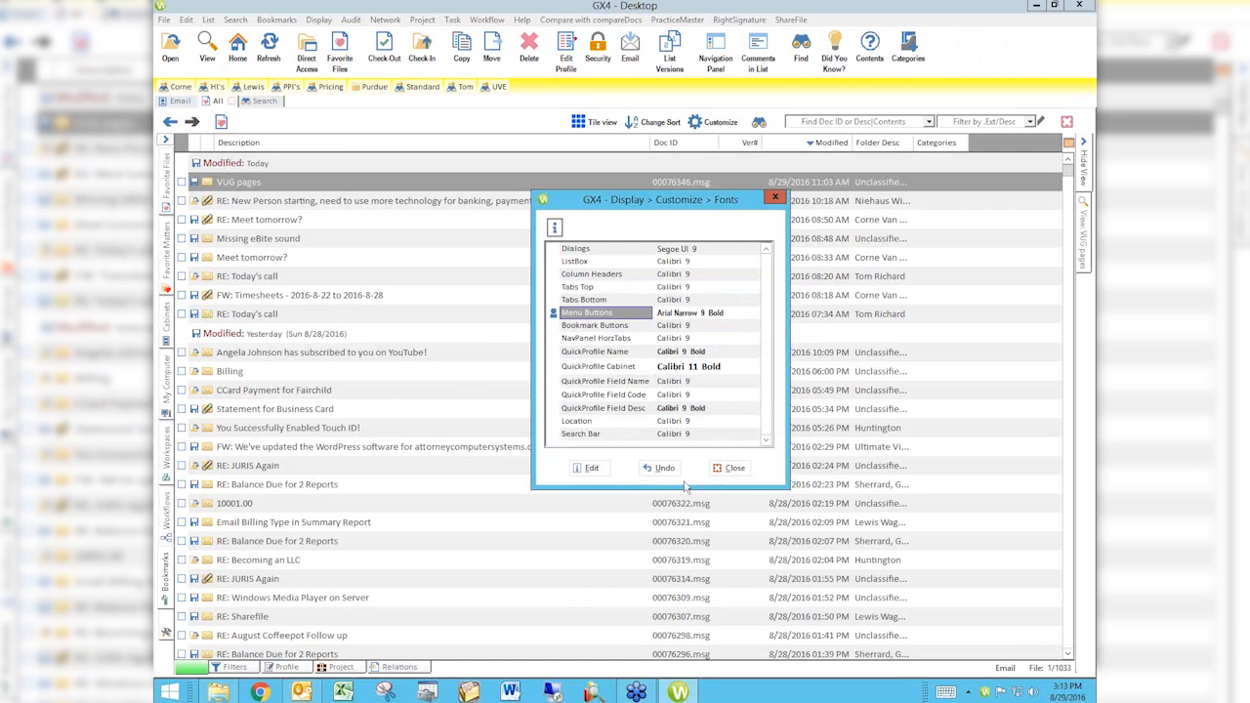
pyautogui.click(733, 468)
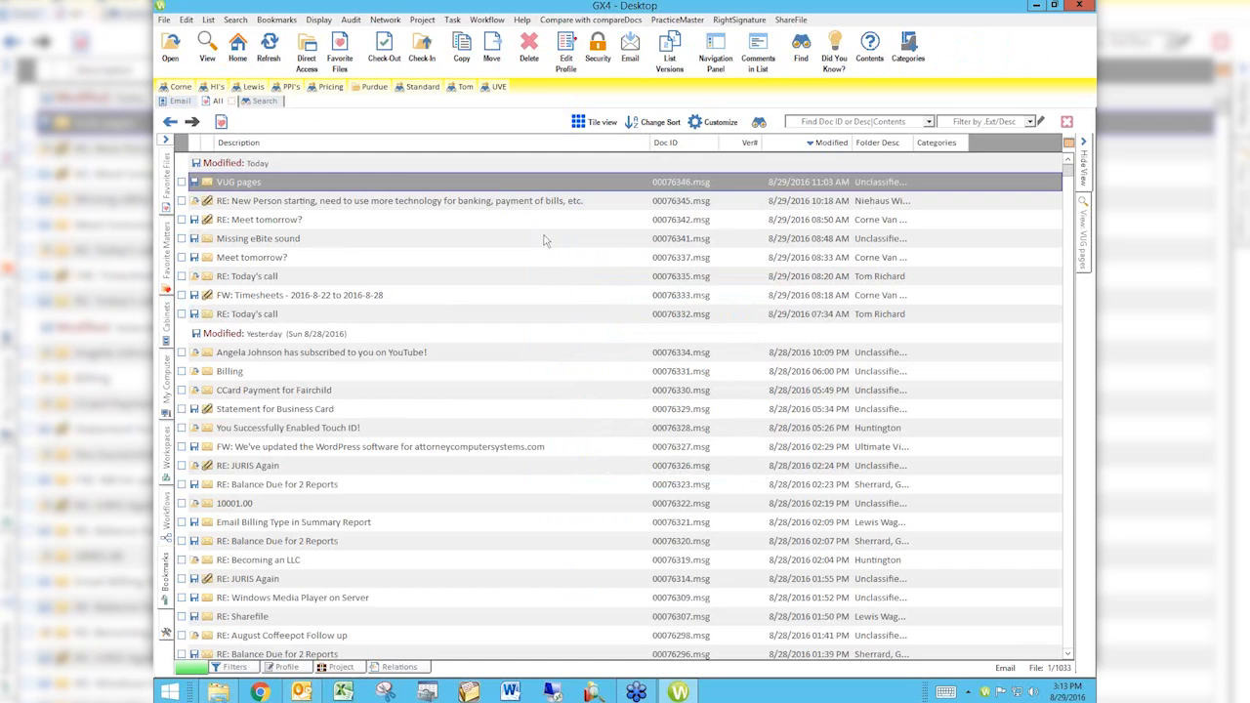
# Step: Adjust the Bookmark Button Bar's custom background color to a yellow with luminosity 128 and save it
pyautogui.click(316, 21)
pyautogui.moveTo(324, 38)
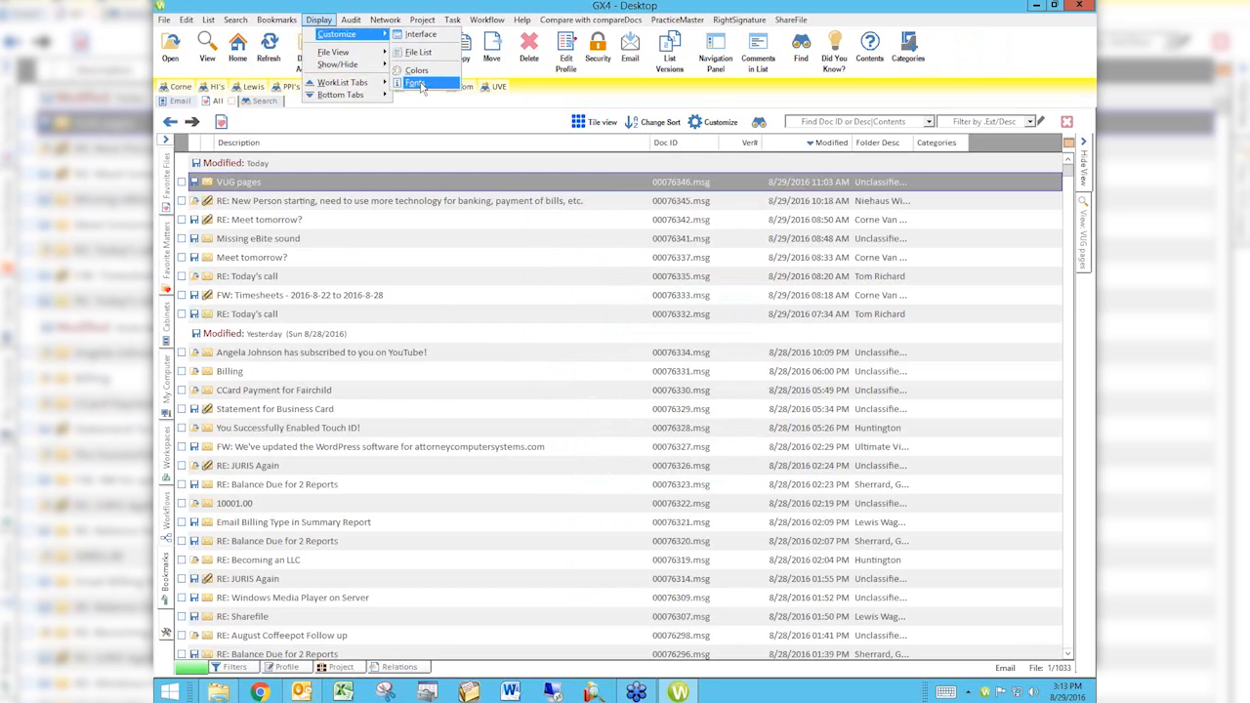
pyautogui.click(417, 72)
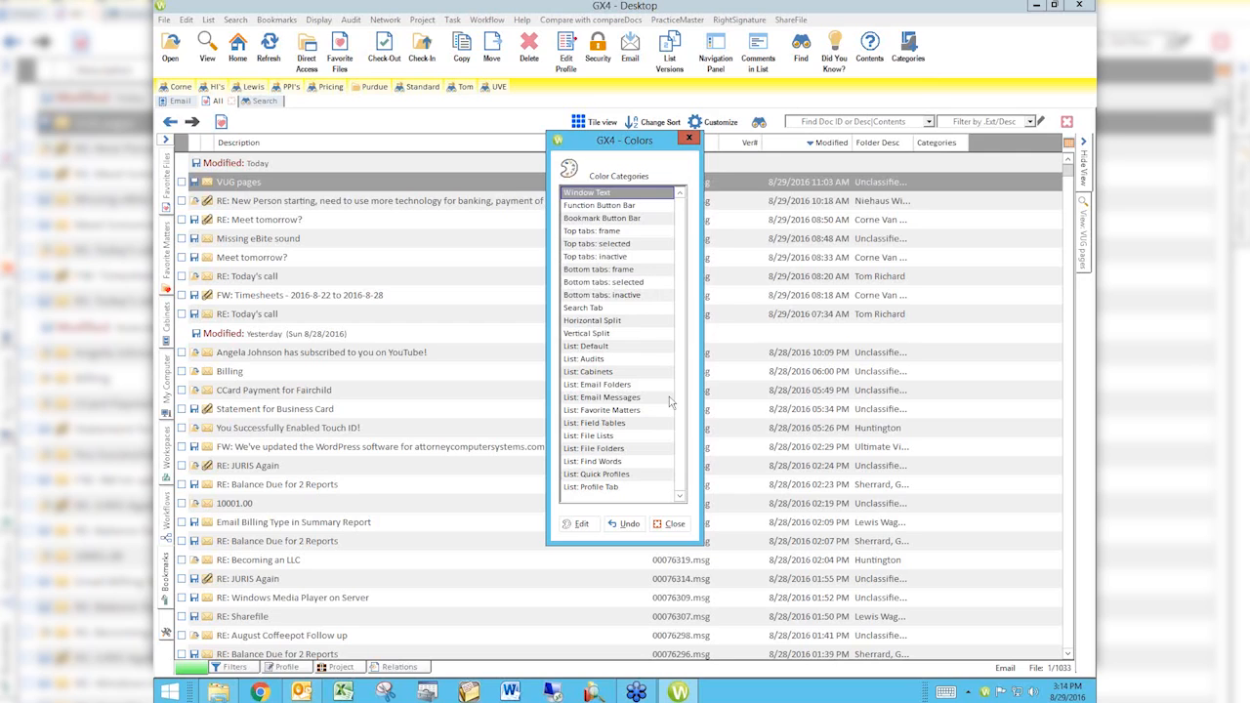
pyautogui.click(622, 219)
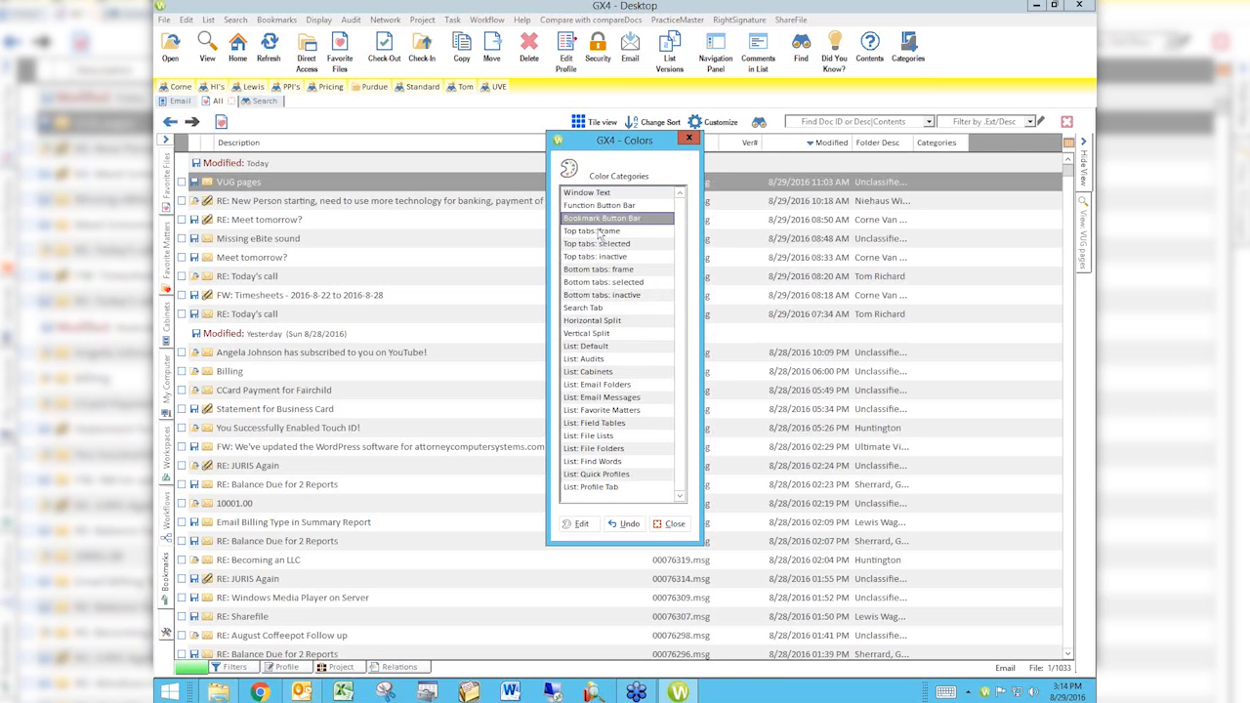
pyautogui.click(581, 524)
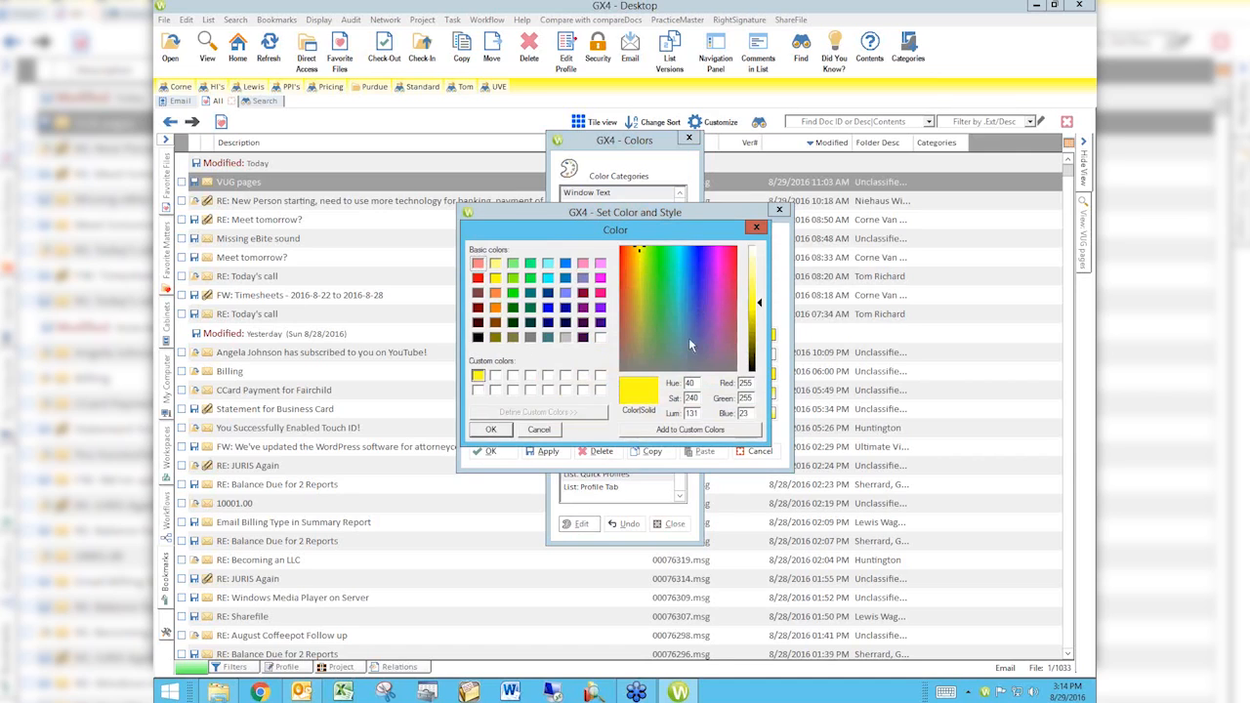
pyautogui.click(757, 307)
pyautogui.click(756, 311)
pyautogui.click(756, 285)
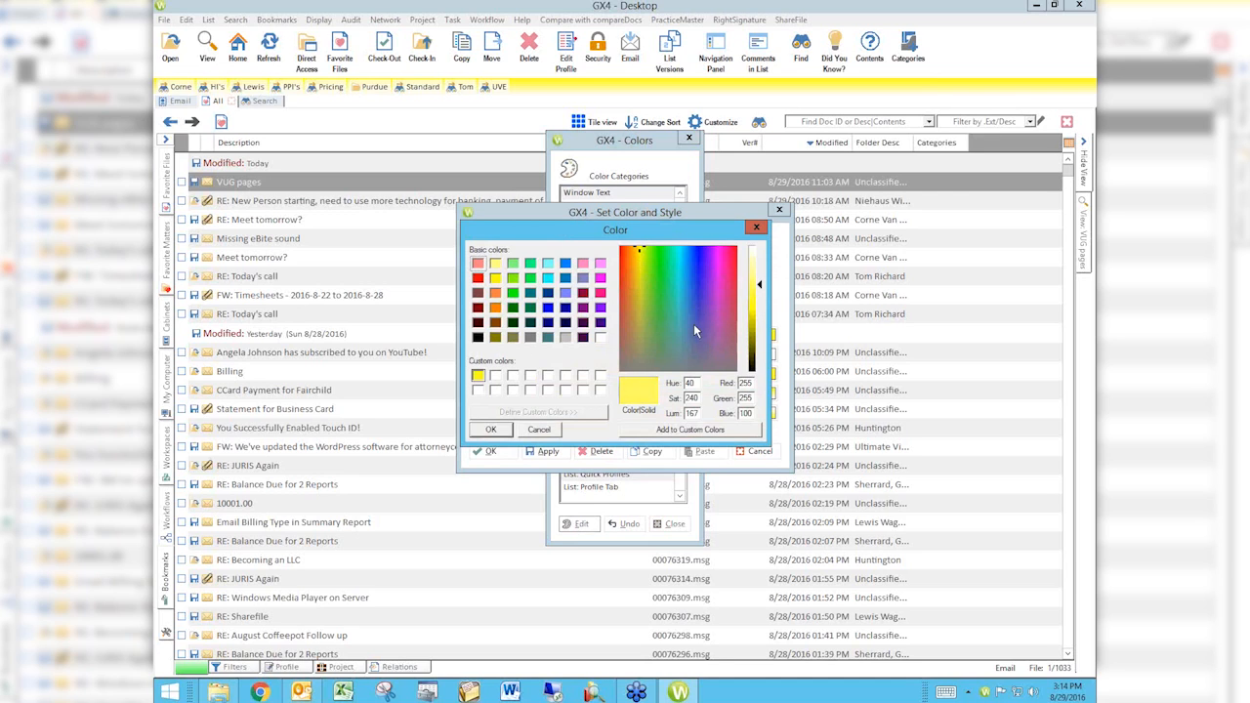
pyautogui.click(757, 291)
pyautogui.click(757, 305)
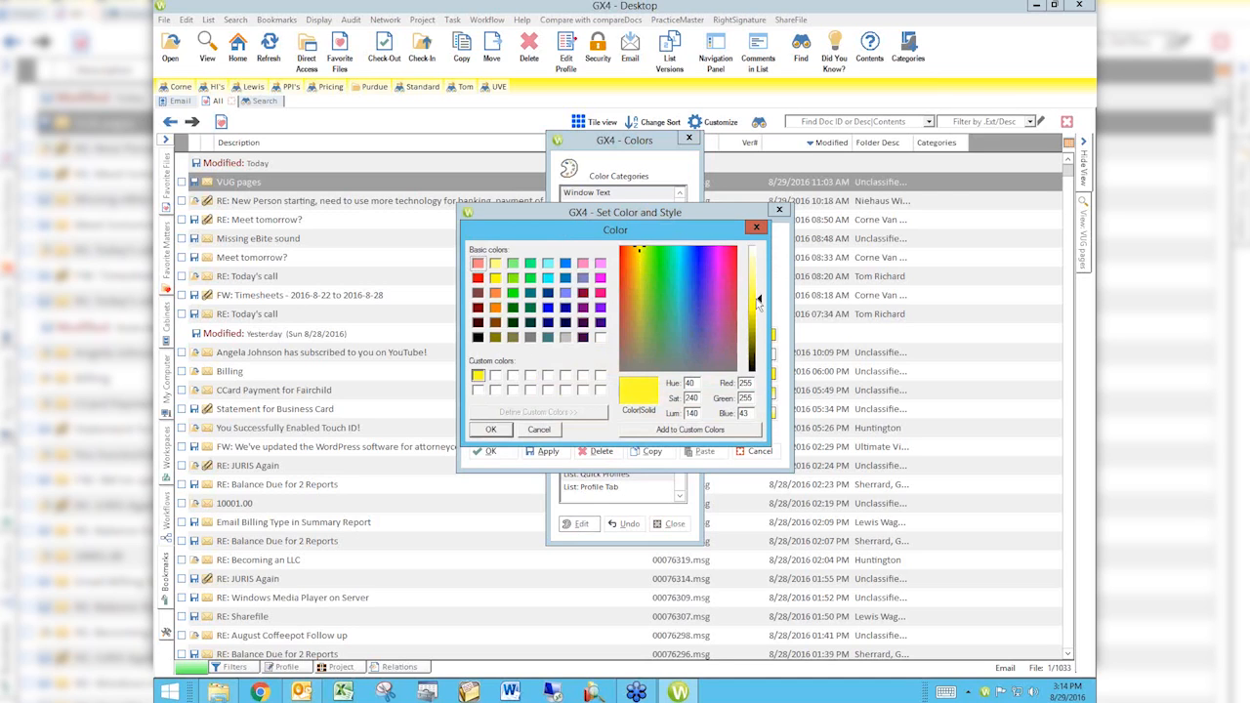
pyautogui.click(493, 431)
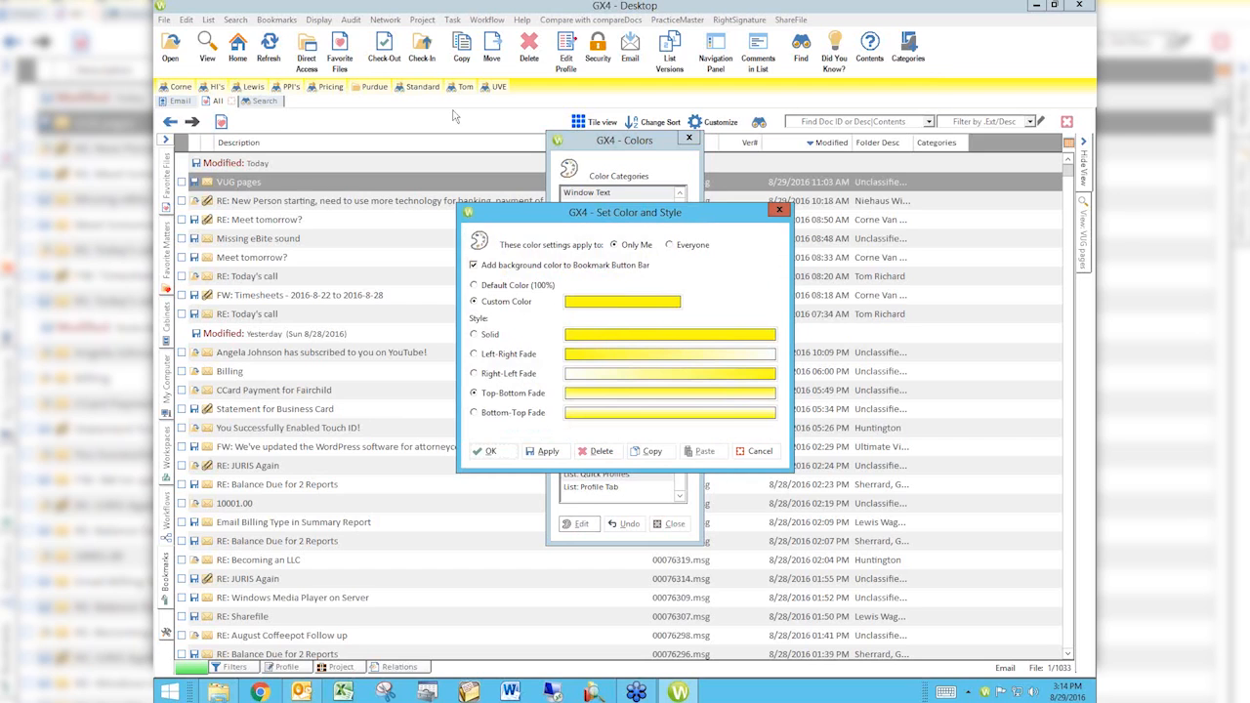
pyautogui.click(488, 451)
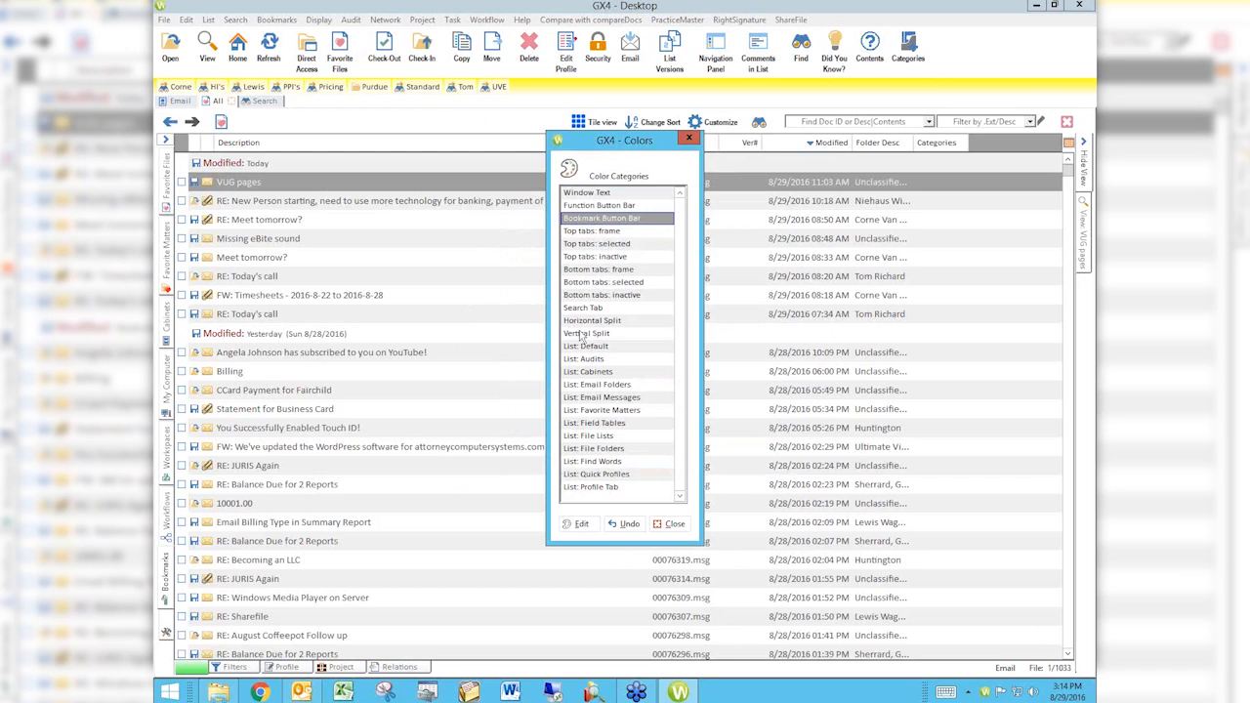
# Step: Give the selected top tabs a solid light cyan custom background color for Only Me and close the color settings
pyautogui.click(582, 257)
pyautogui.click(583, 244)
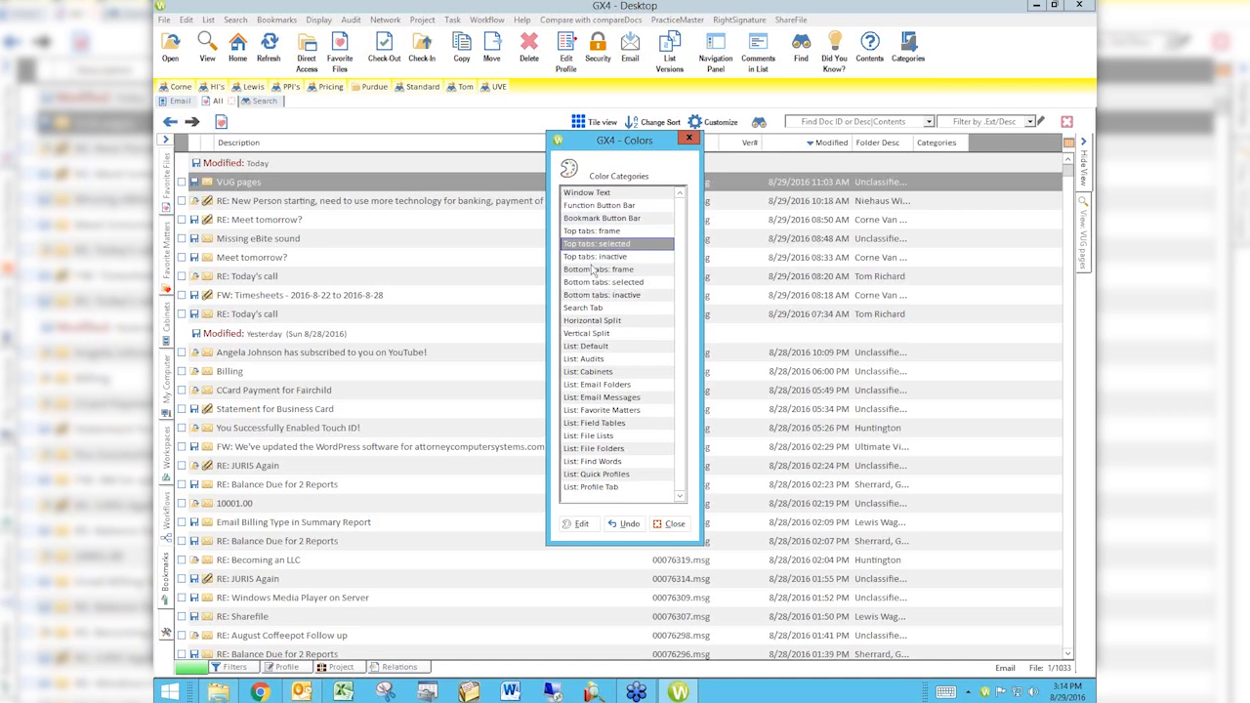
pyautogui.click(580, 523)
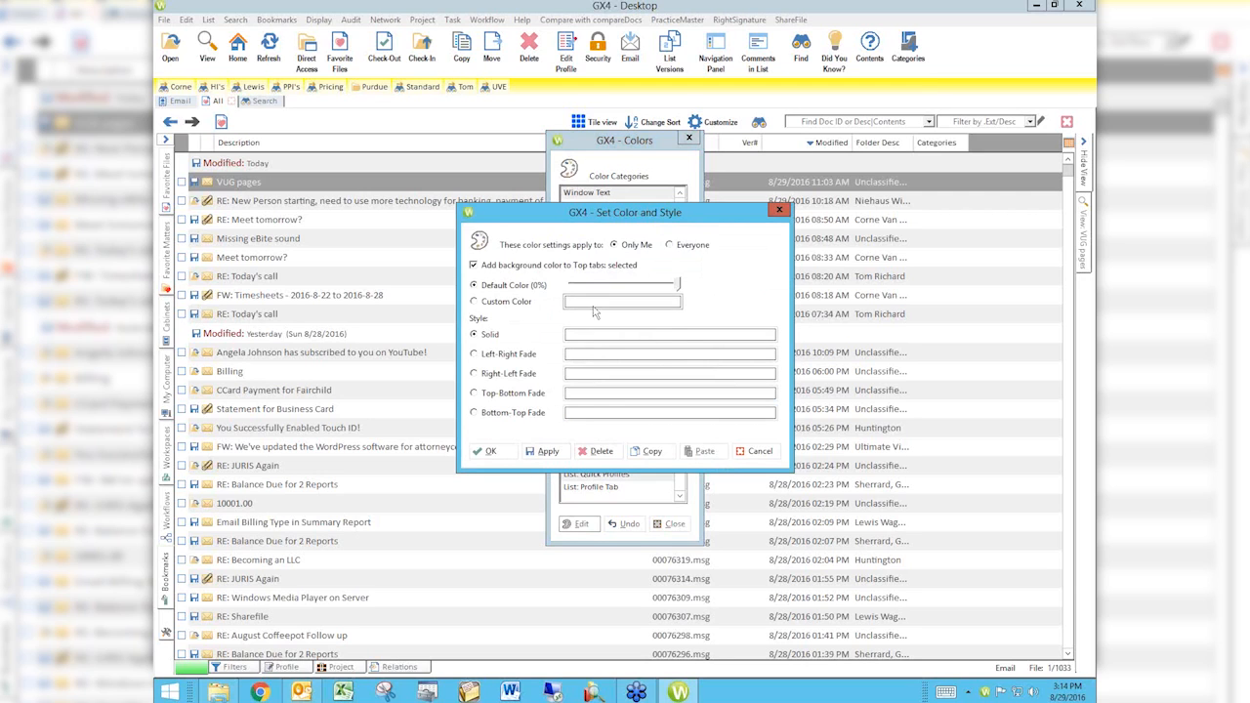
pyautogui.click(583, 303)
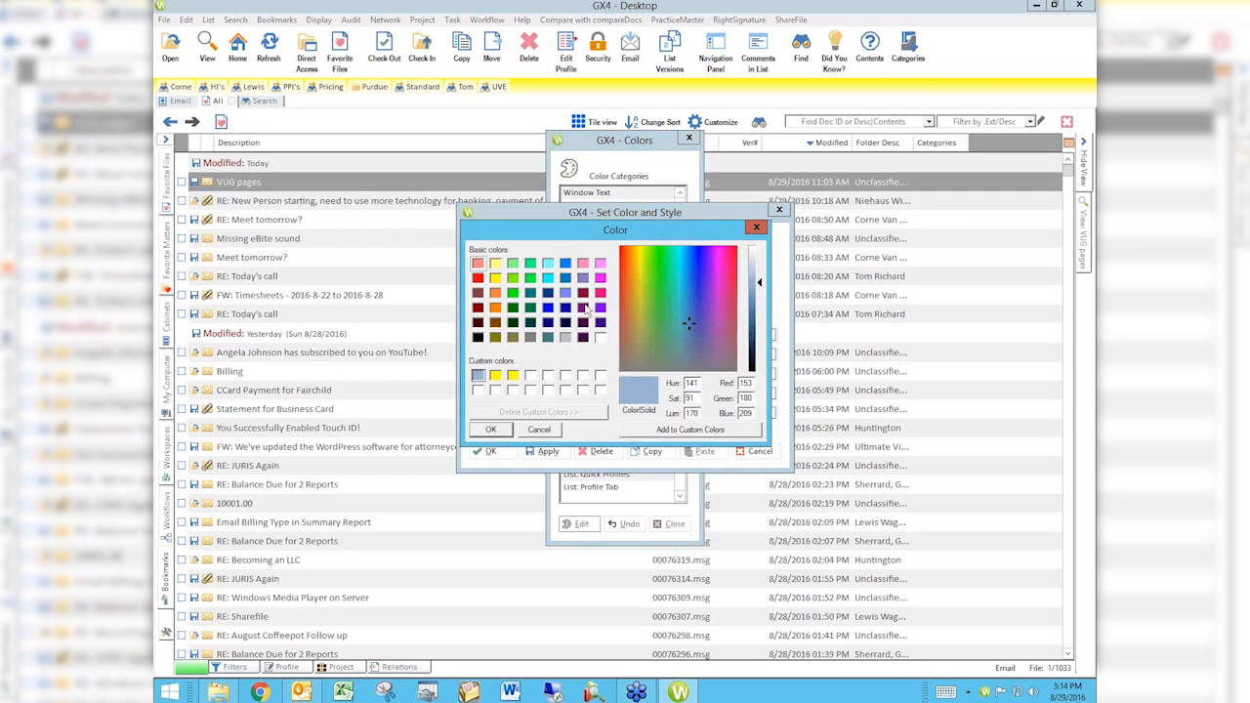
pyautogui.click(548, 263)
pyautogui.click(491, 431)
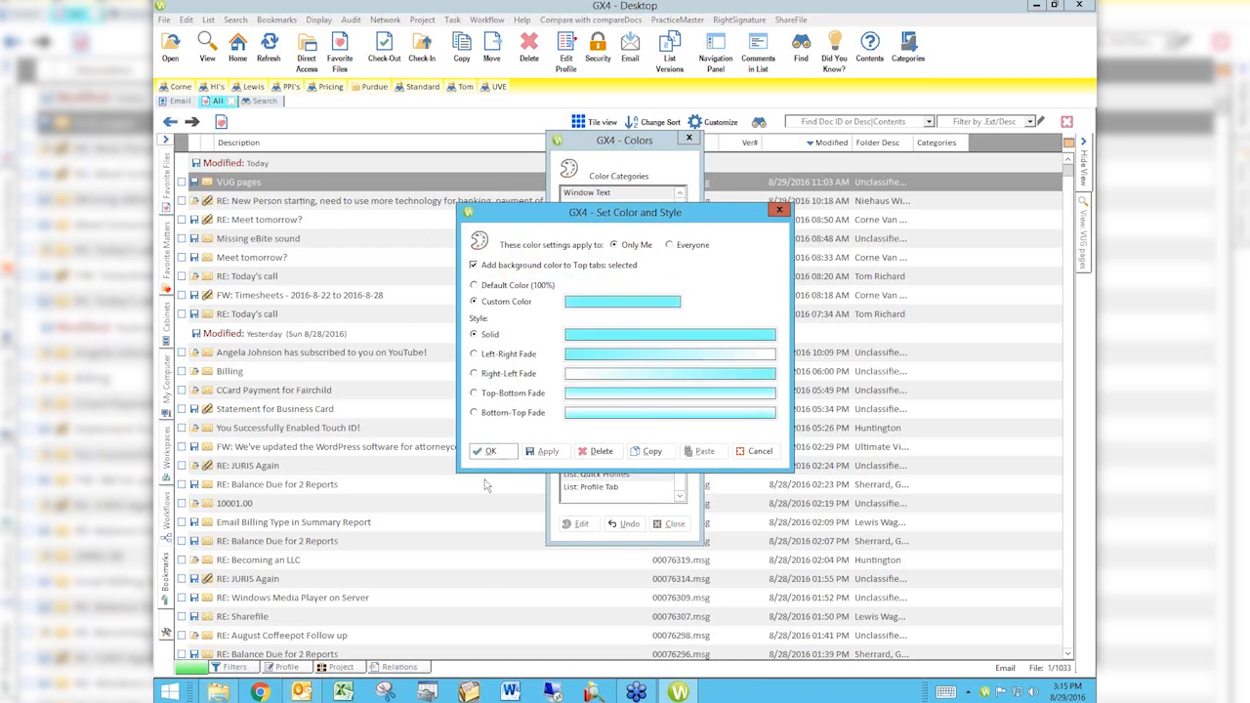
pyautogui.click(499, 452)
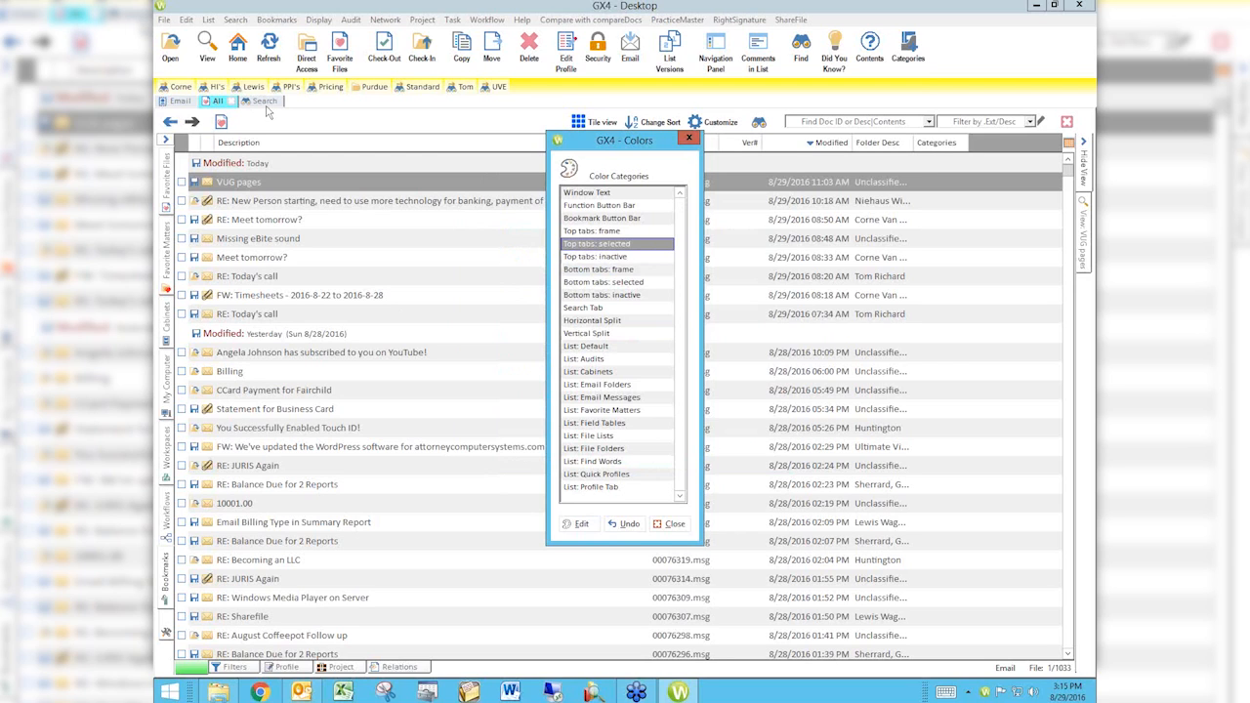
pyautogui.click(672, 523)
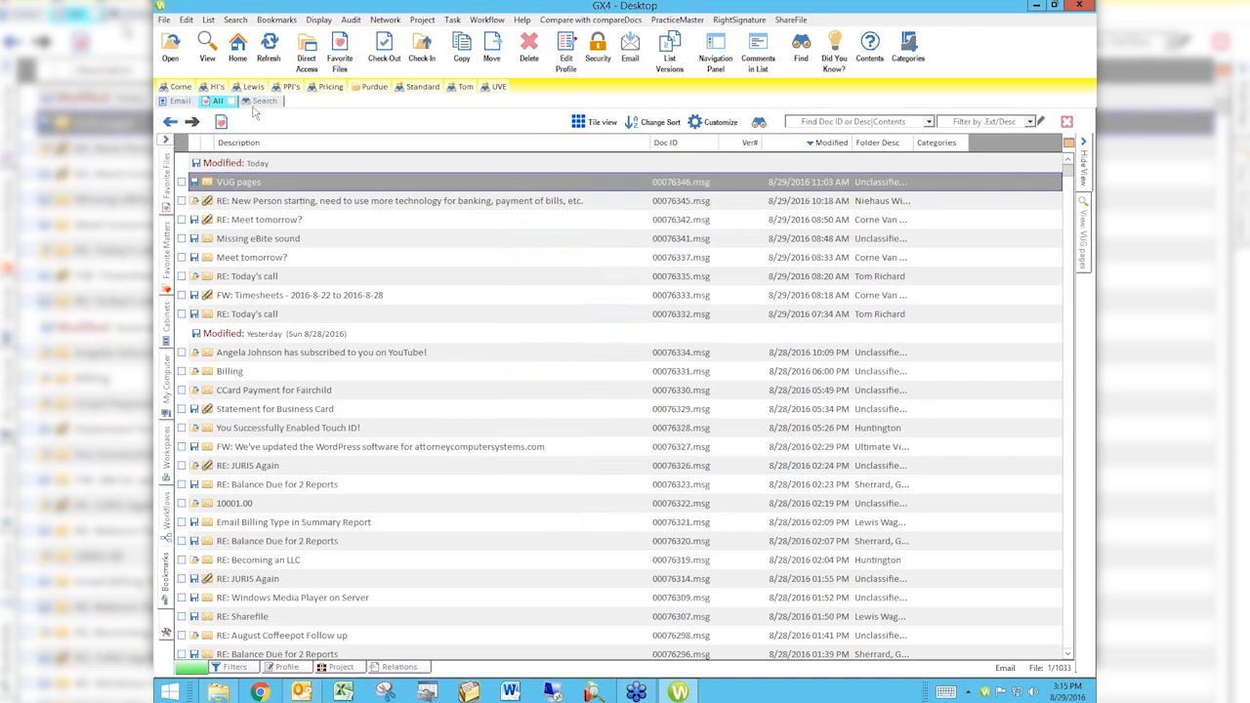
# Step: Switch between the Search, Email and All worklists to check the highlight color of the selected tab
pyautogui.click(258, 102)
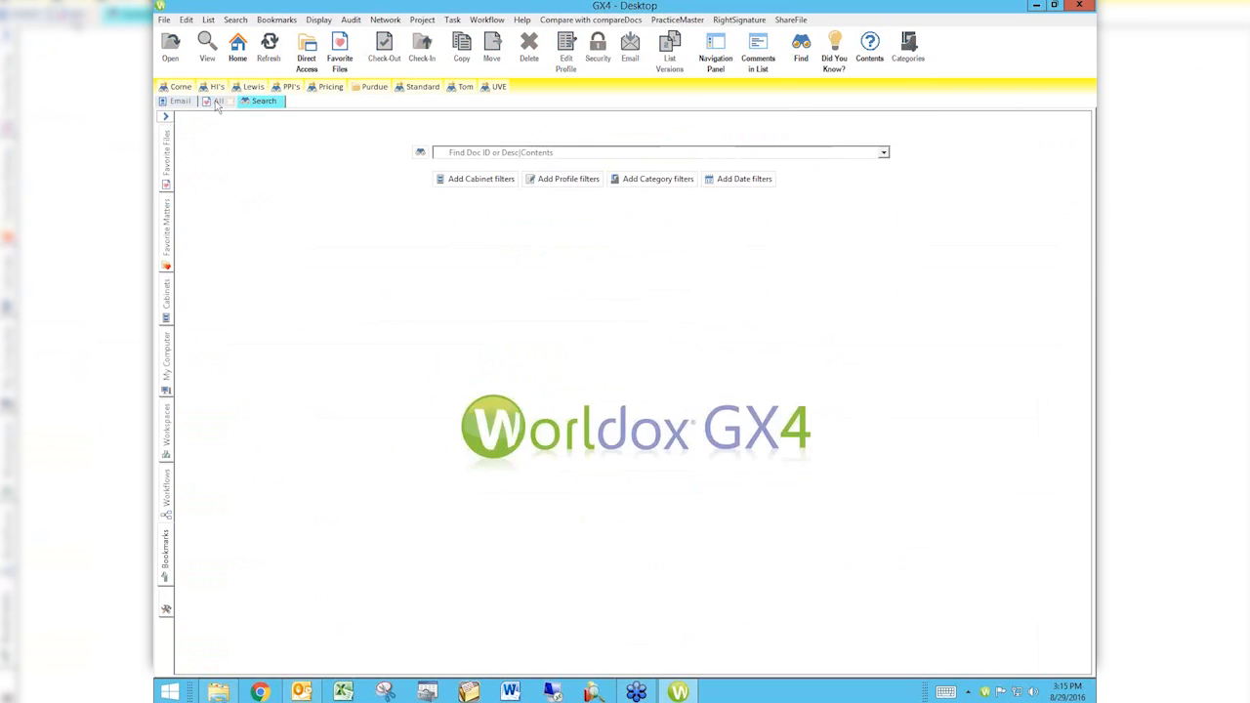
pyautogui.click(218, 102)
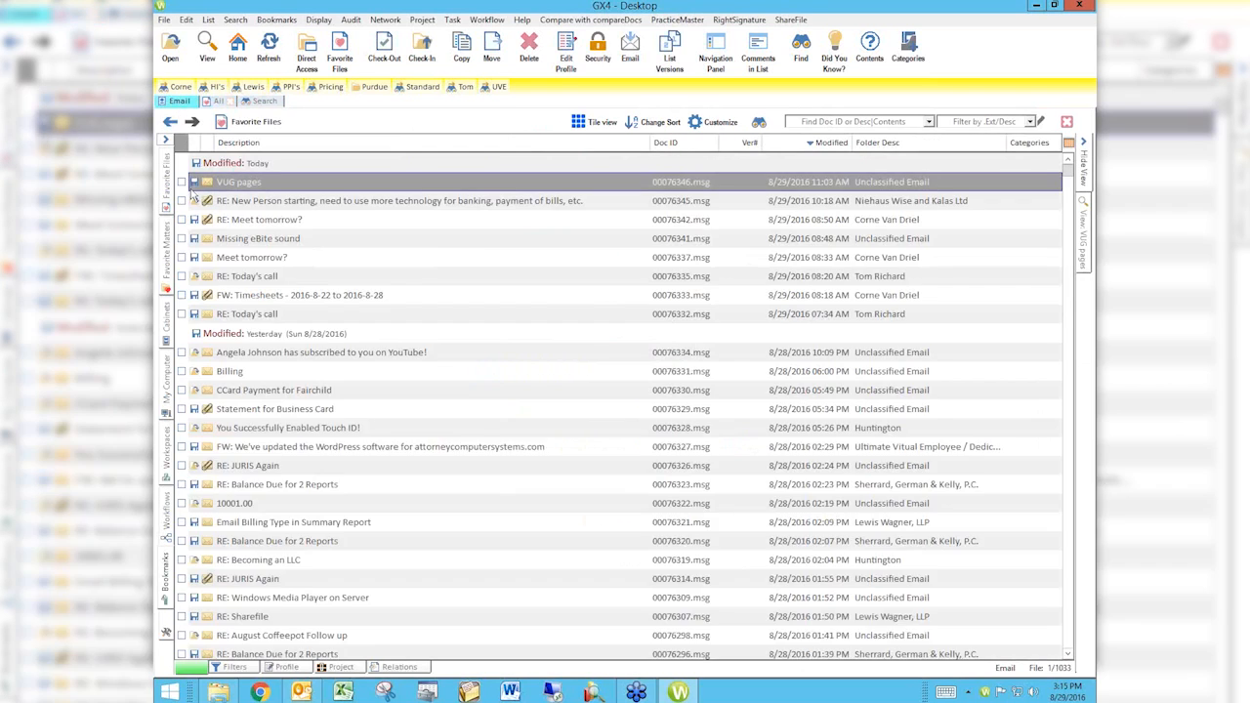
pyautogui.click(190, 103)
pyautogui.click(215, 104)
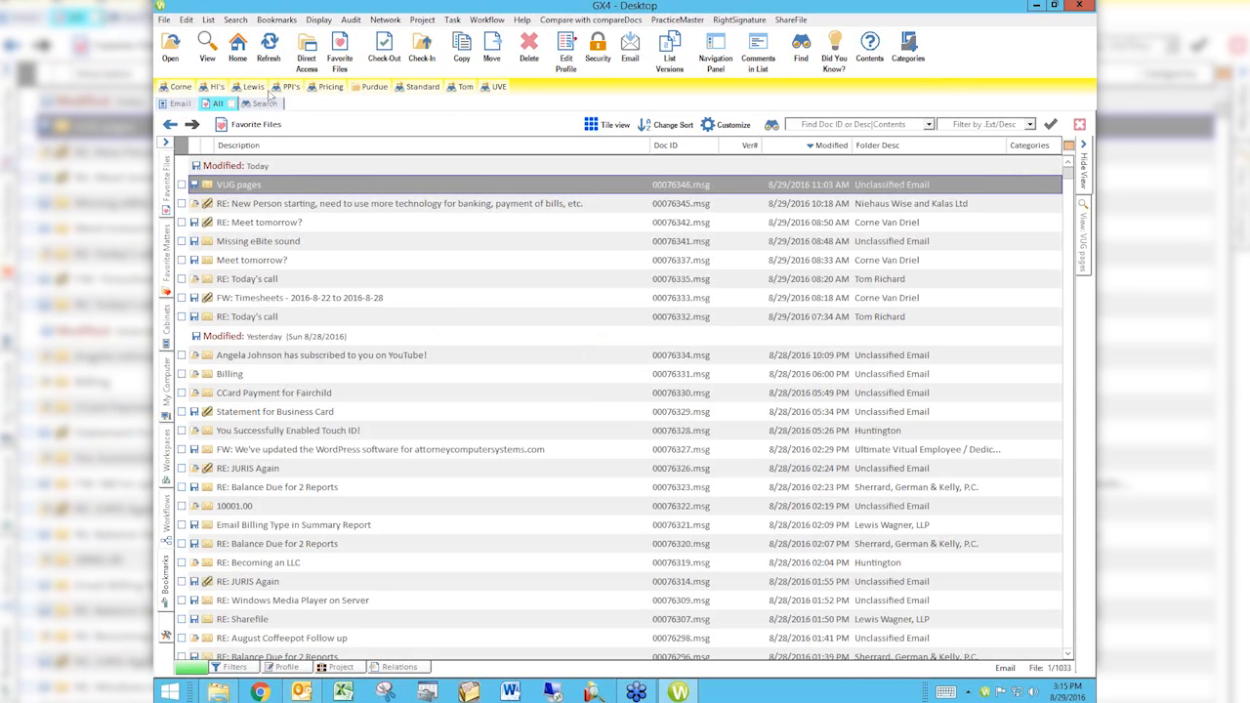
# Step: Review the list of interface color categories that can be customized, and close it without editing any
pyautogui.click(319, 20)
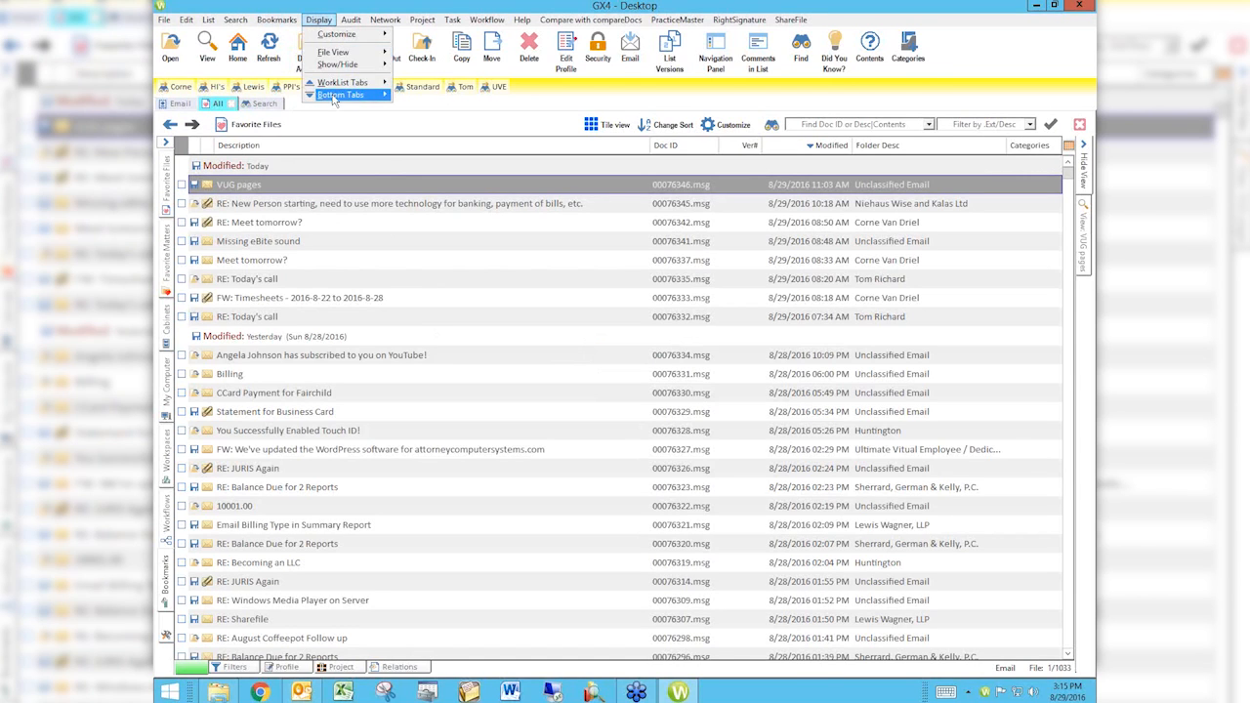
pyautogui.moveTo(339, 36)
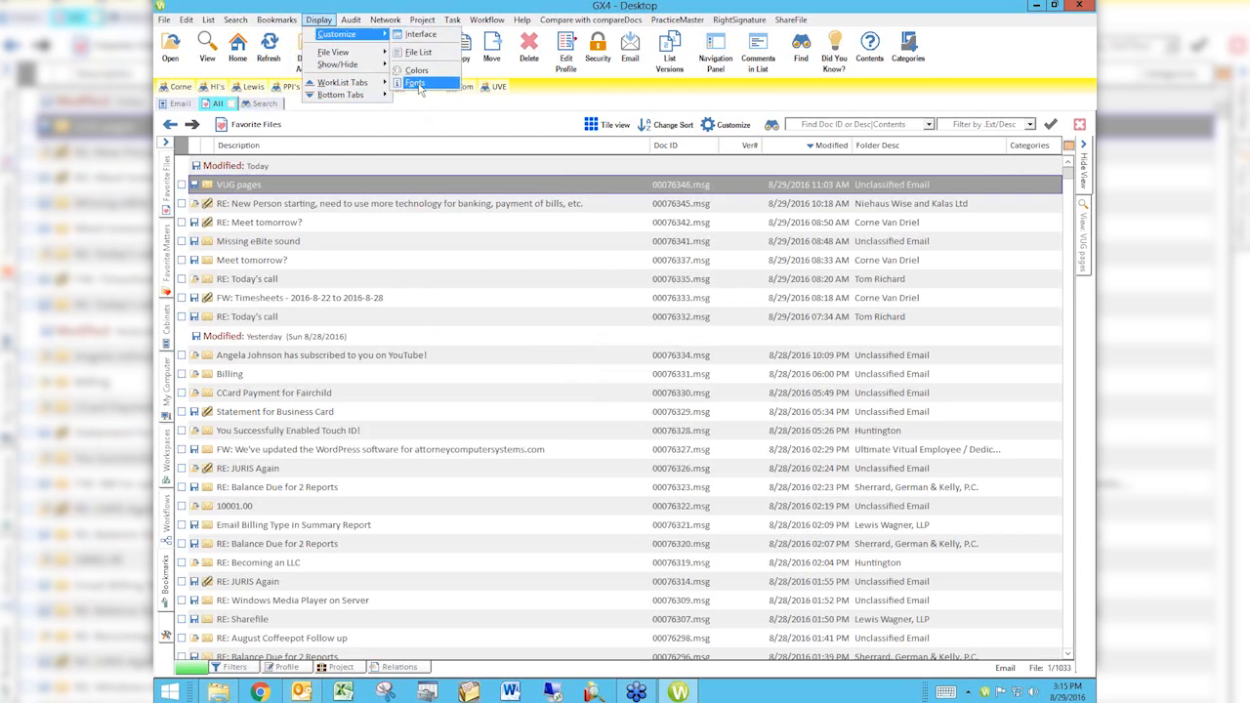
pyautogui.click(417, 72)
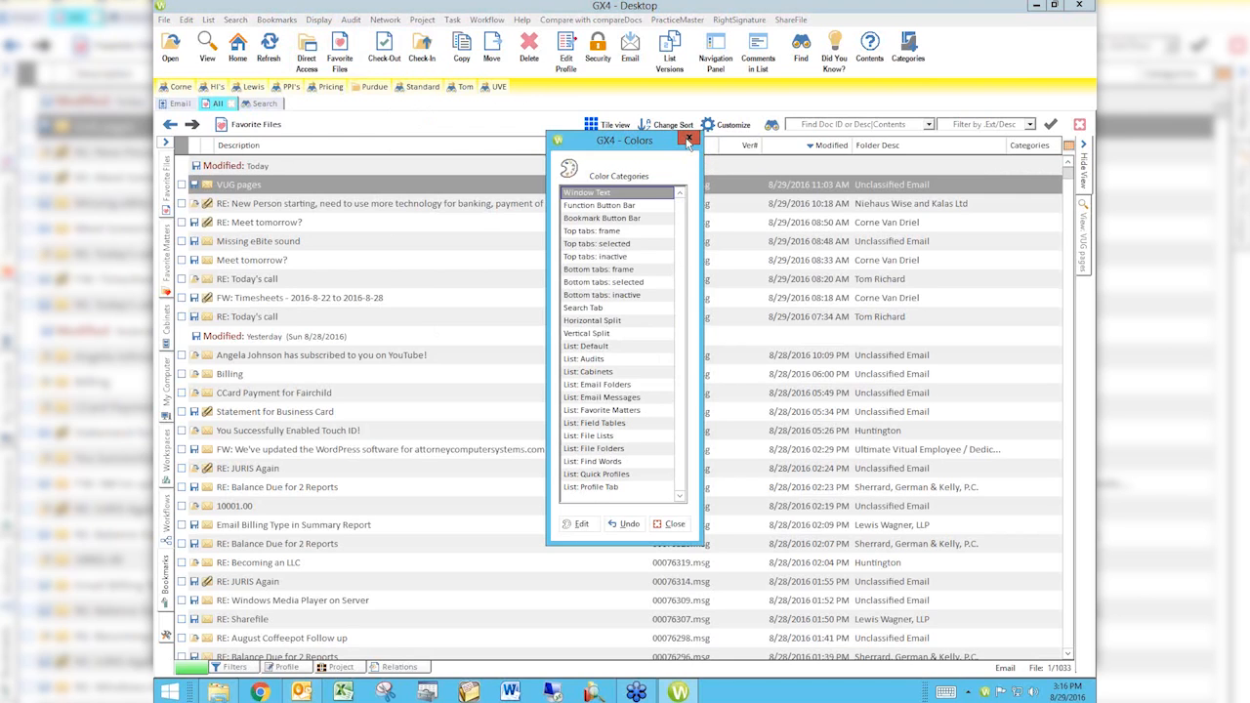
pyautogui.click(689, 142)
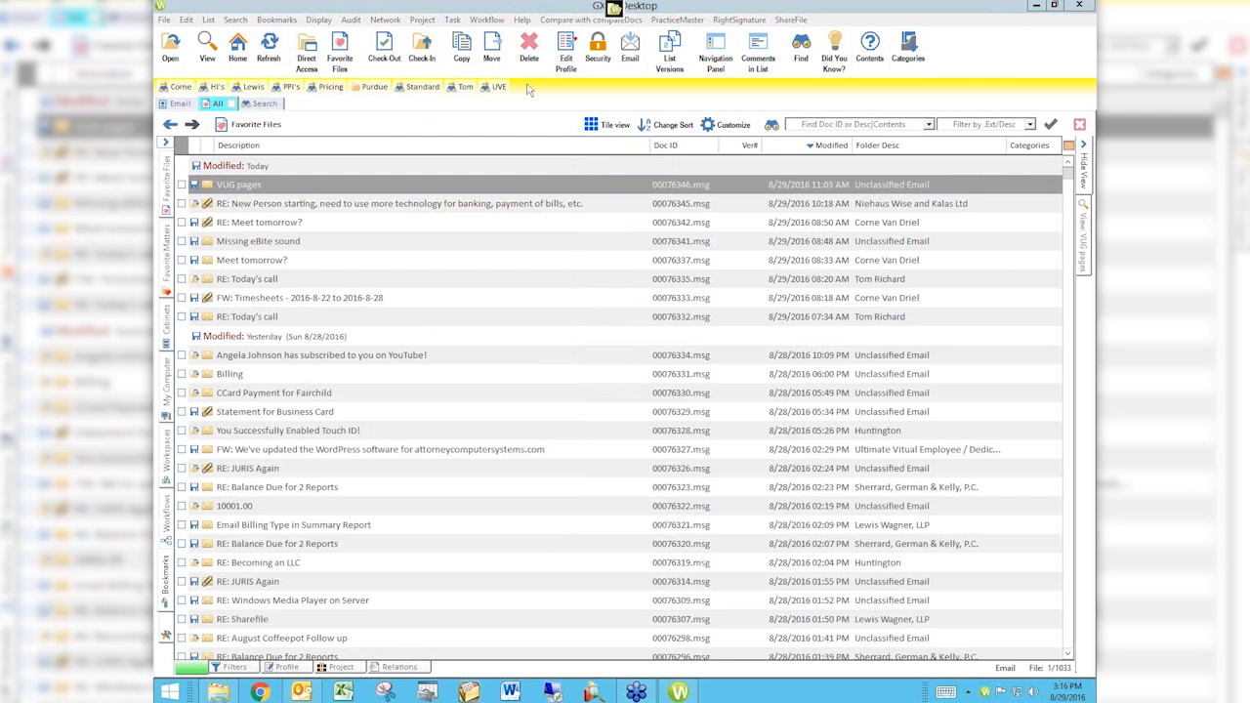
# Step: Select the "Missing eBite sound" email and review its available actions, including the additional ones under More
pyautogui.click(494, 207)
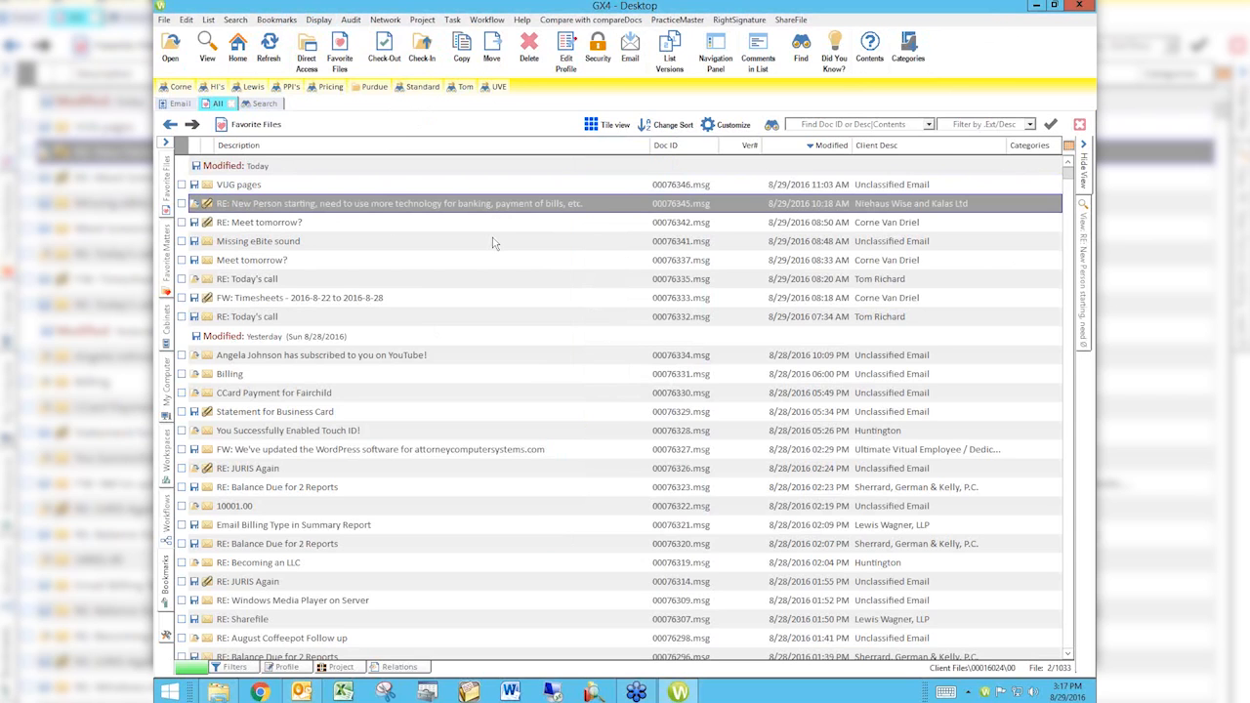
pyautogui.click(494, 245)
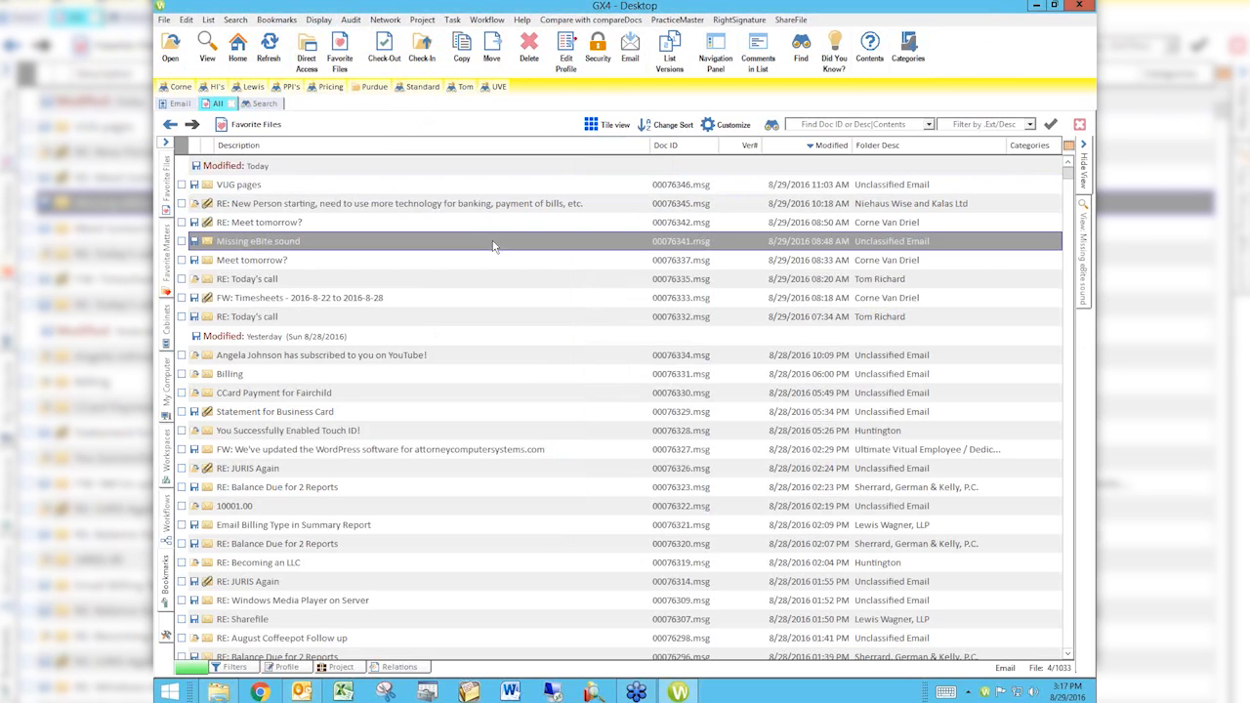
pyautogui.rightClick(494, 246)
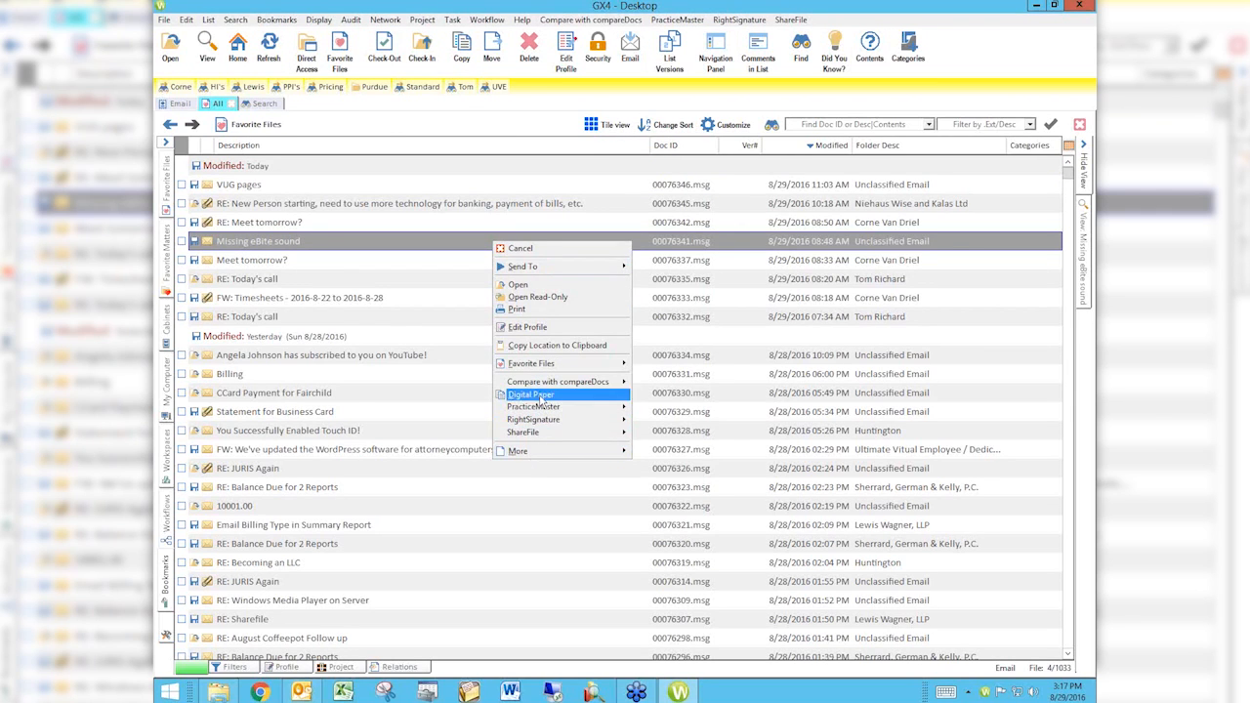
pyautogui.moveTo(526, 455)
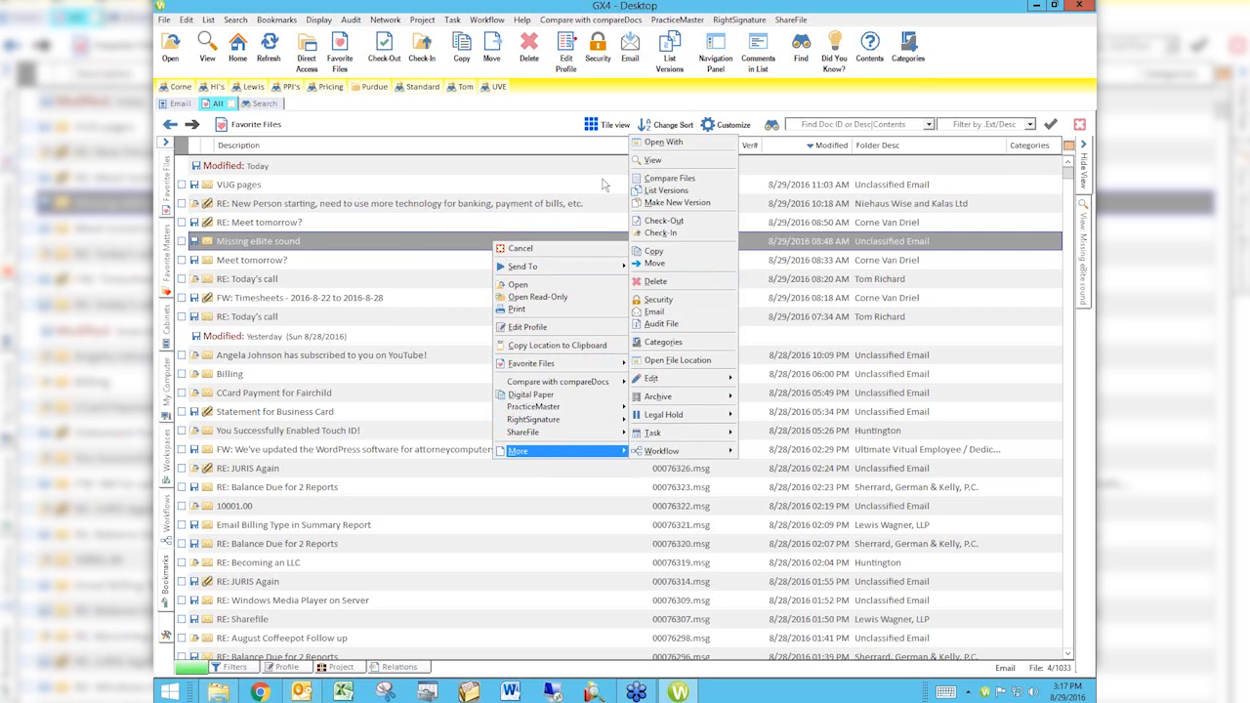
pyautogui.click(396, 241)
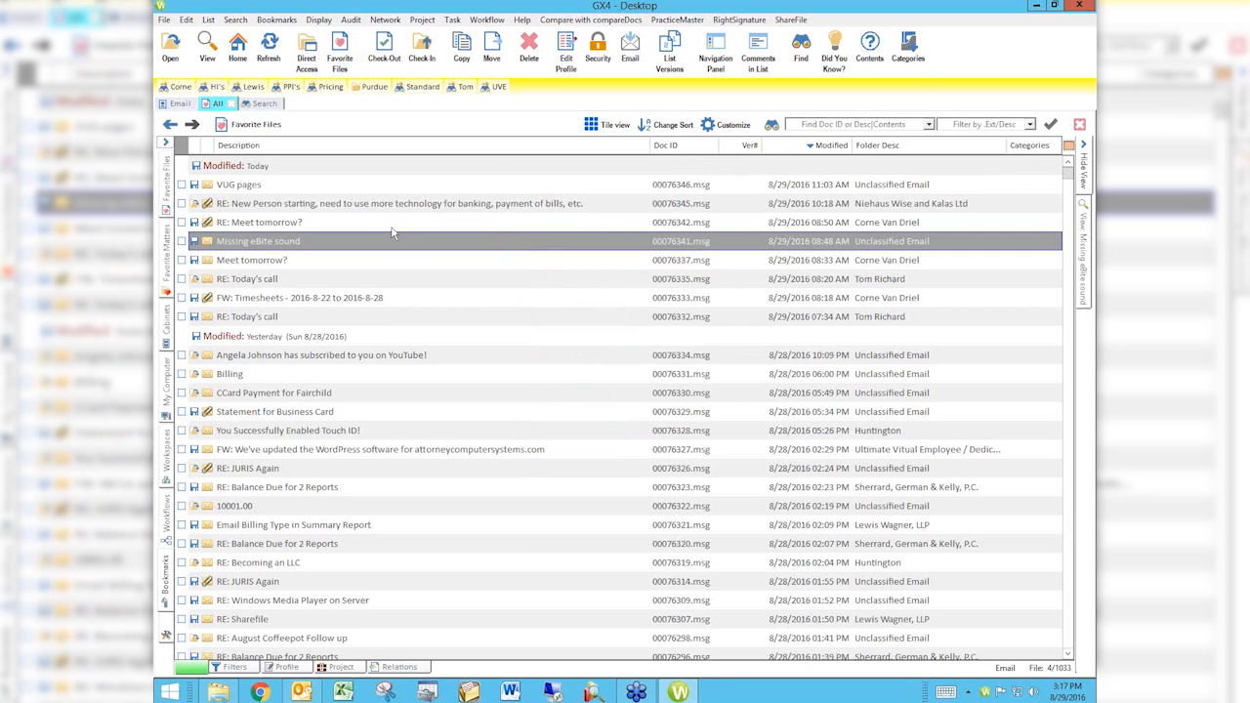
# Step: Look through the File and Edit commands, and select the first email in the group modified yesterday
pyautogui.click(165, 20)
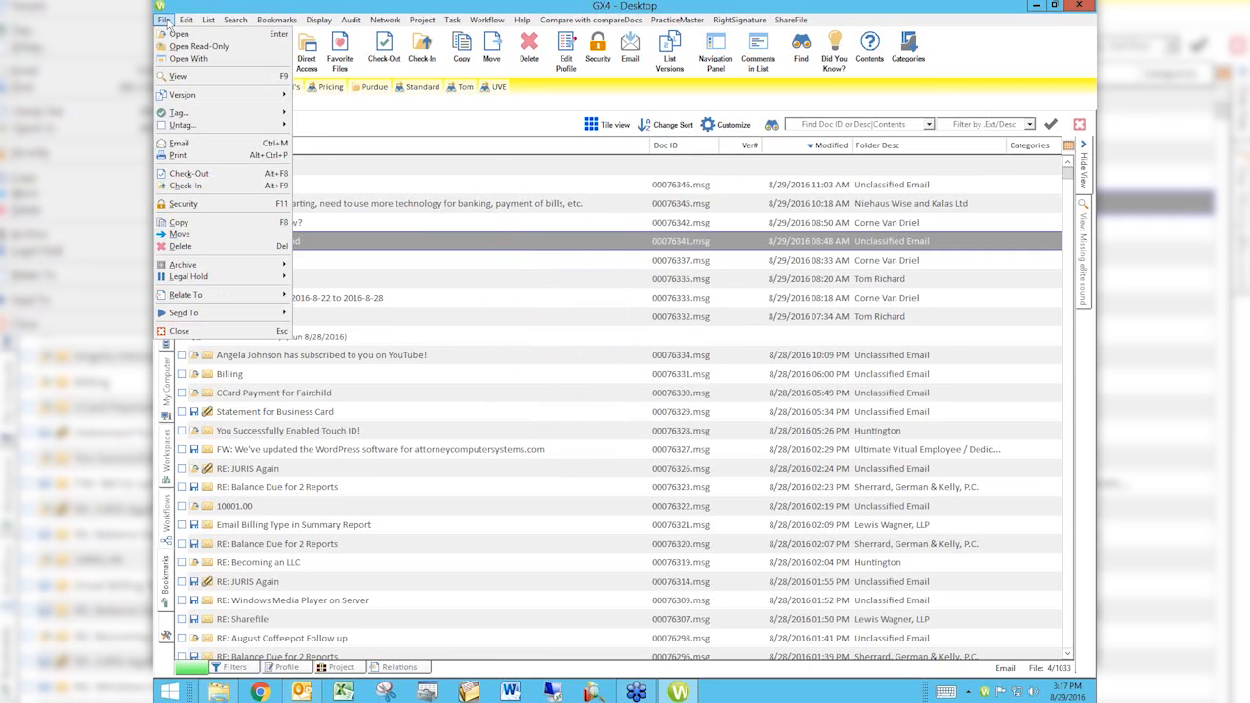
pyautogui.moveTo(187, 21)
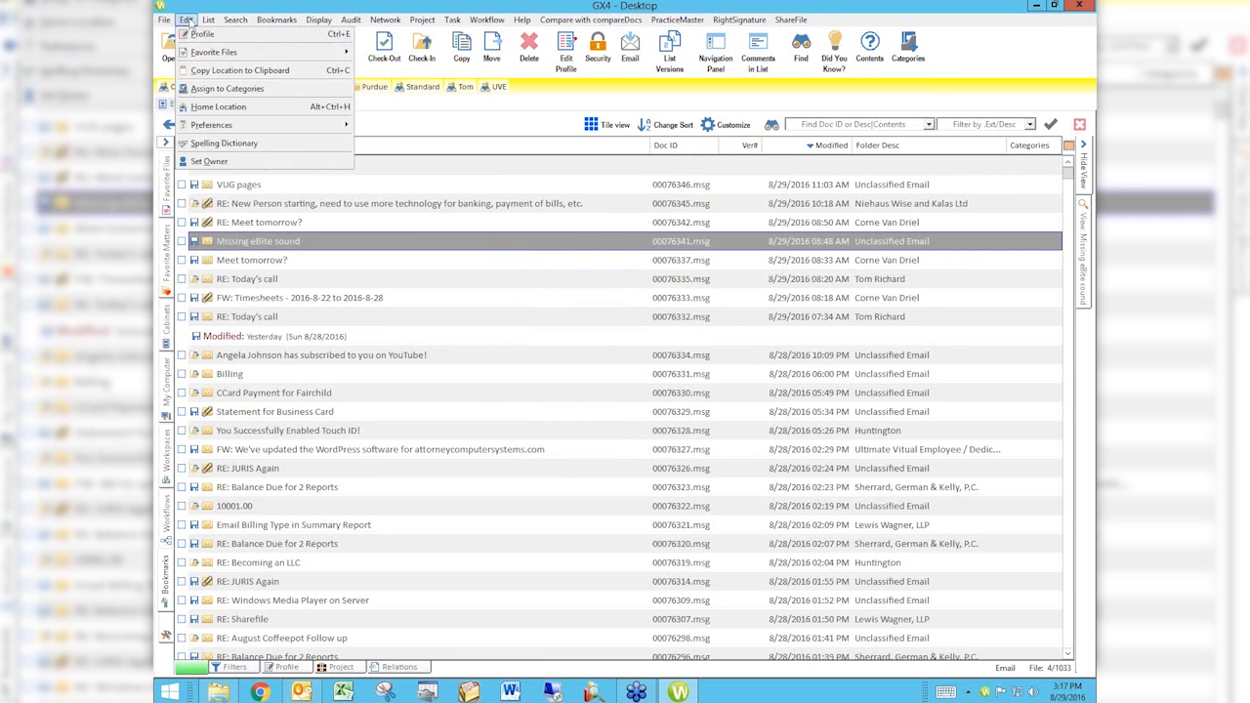
pyautogui.moveTo(231, 20)
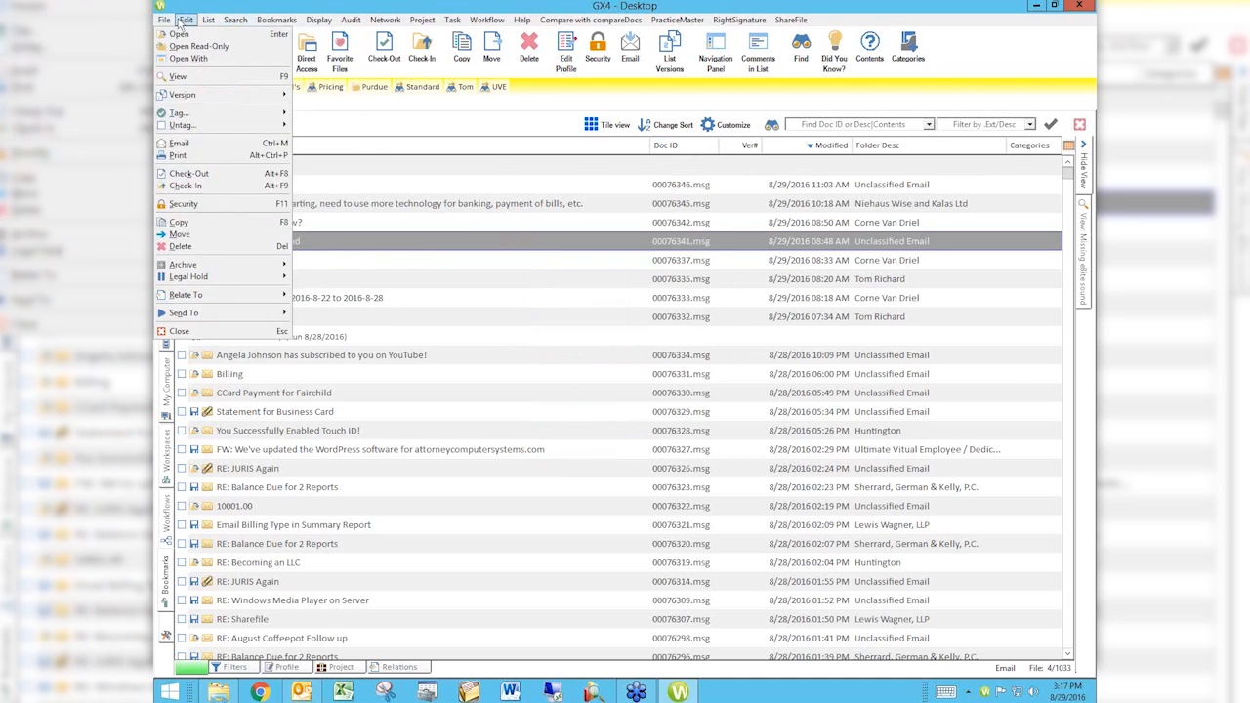
pyautogui.click(532, 362)
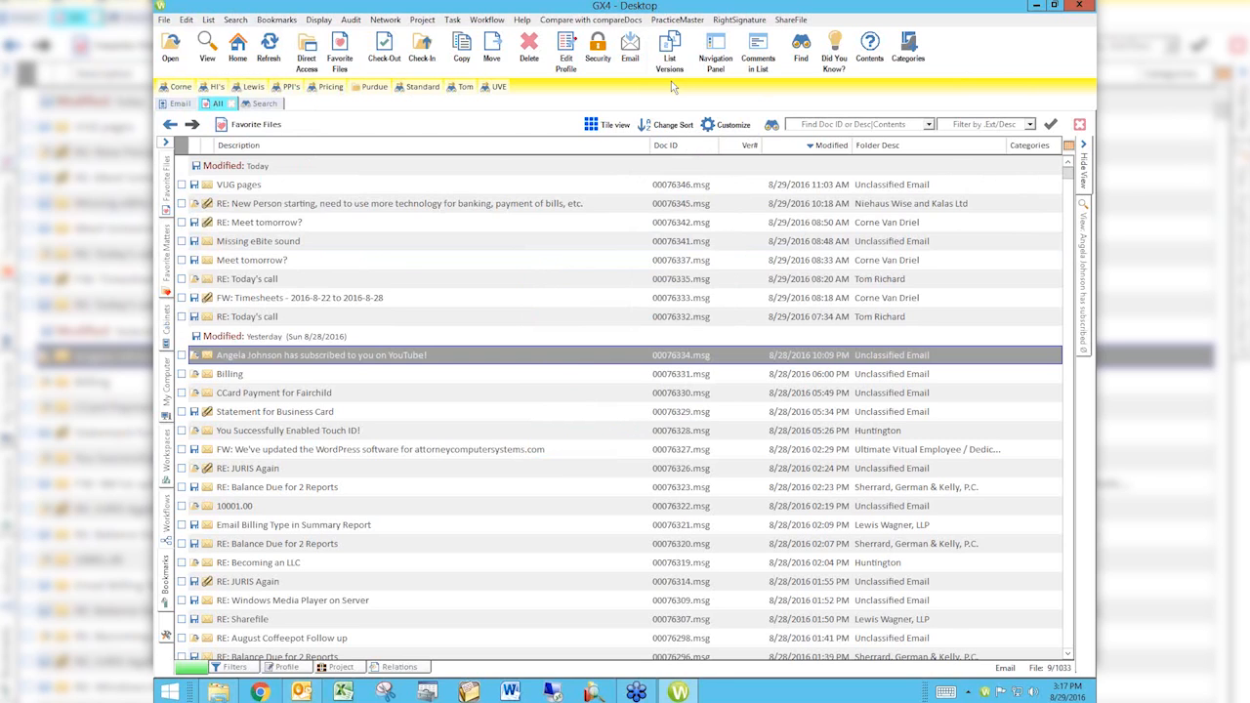
# Step: Remove the Copy button from the toolbar, along with the separator between Move and Delete
pyautogui.rightClick(463, 58)
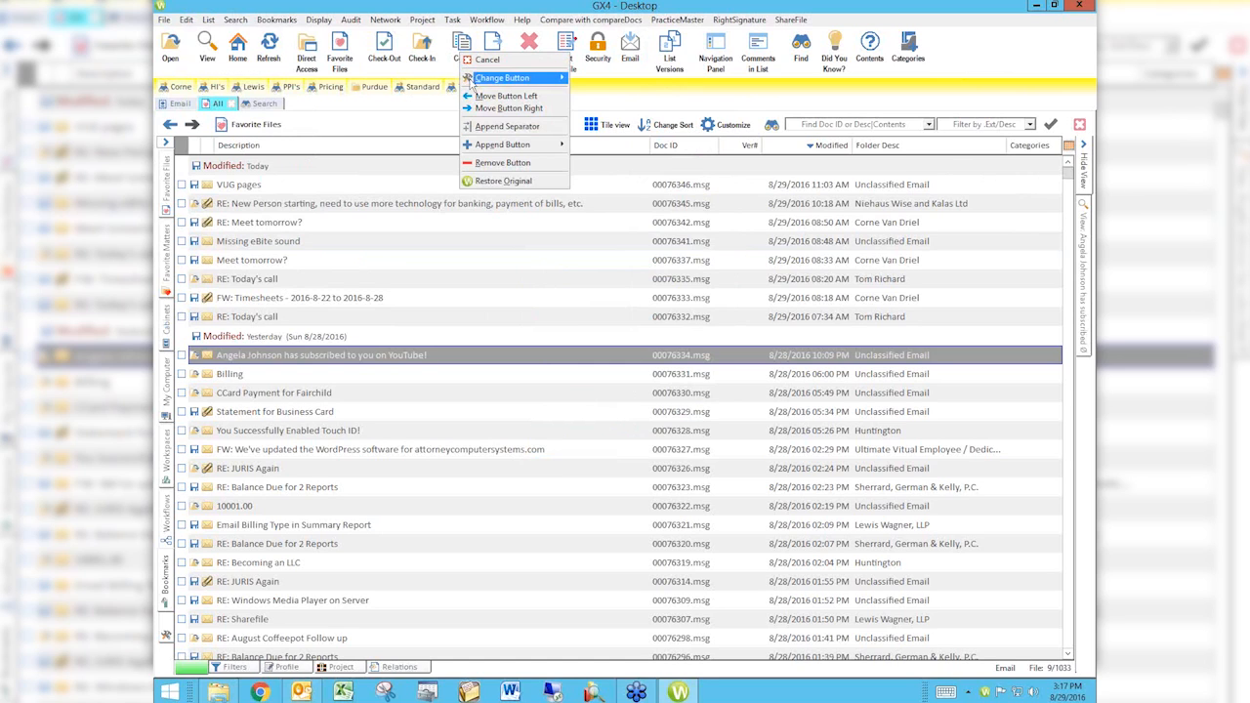
pyautogui.click(498, 163)
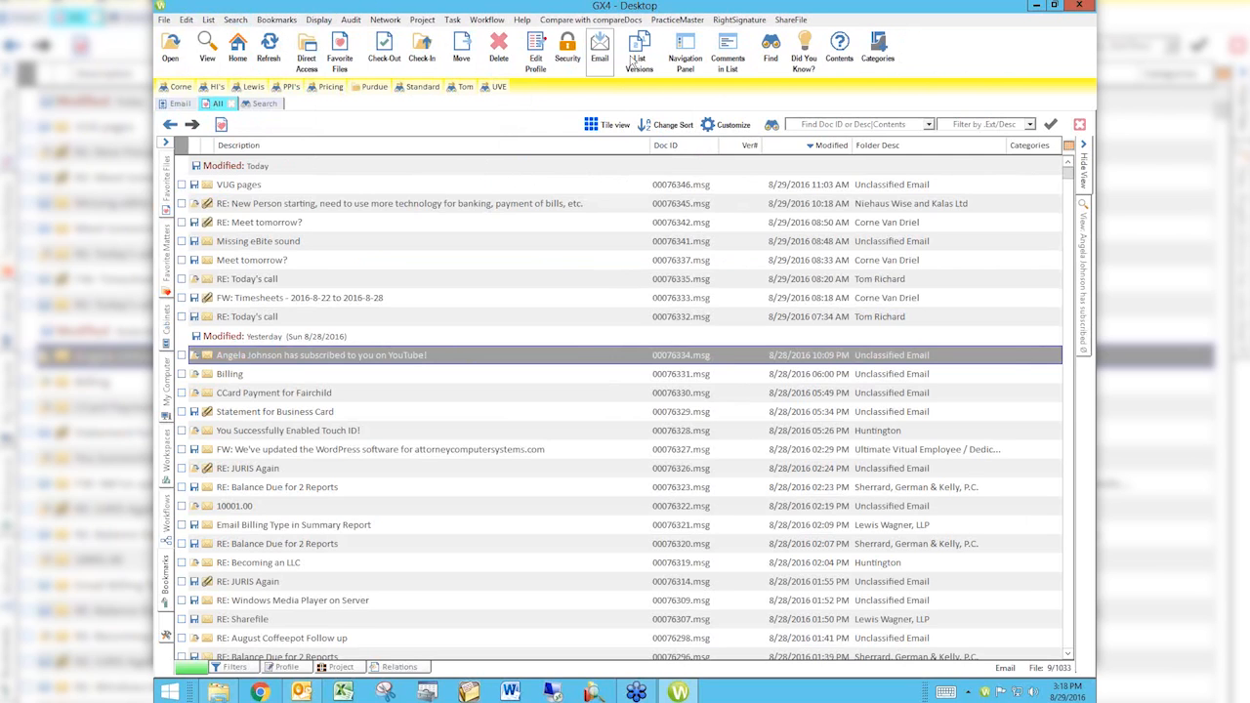
pyautogui.rightClick(463, 53)
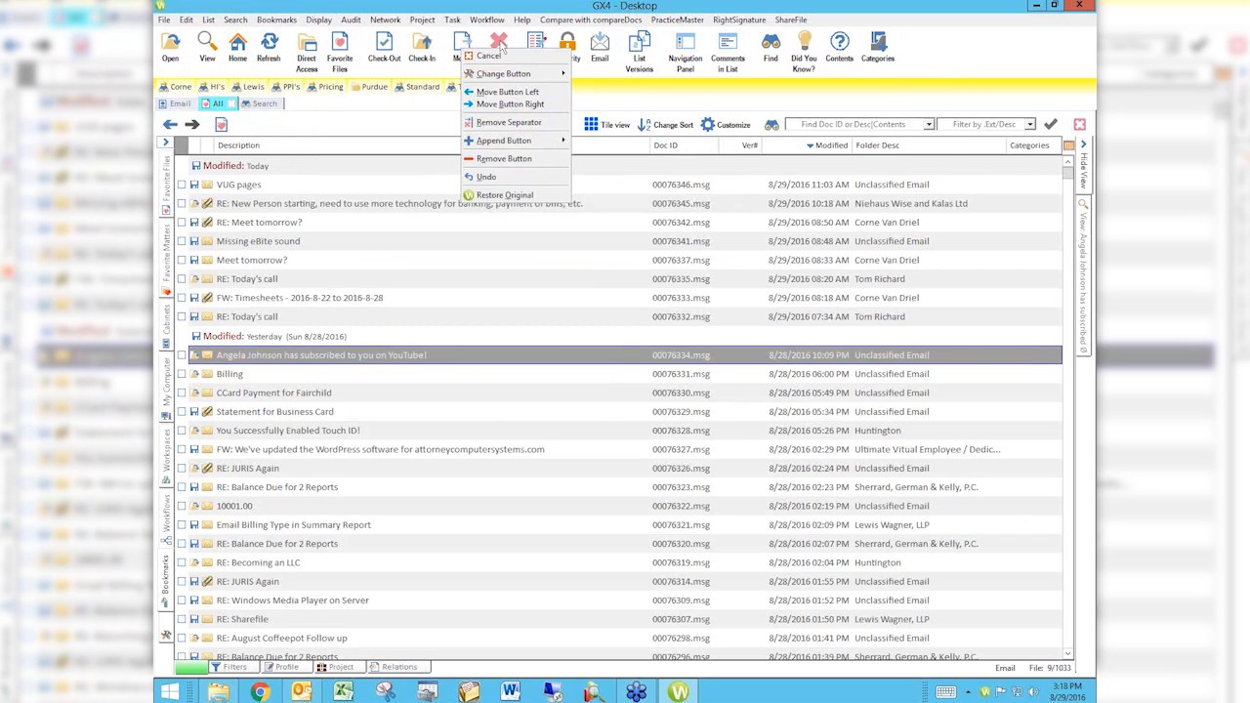
pyautogui.click(501, 104)
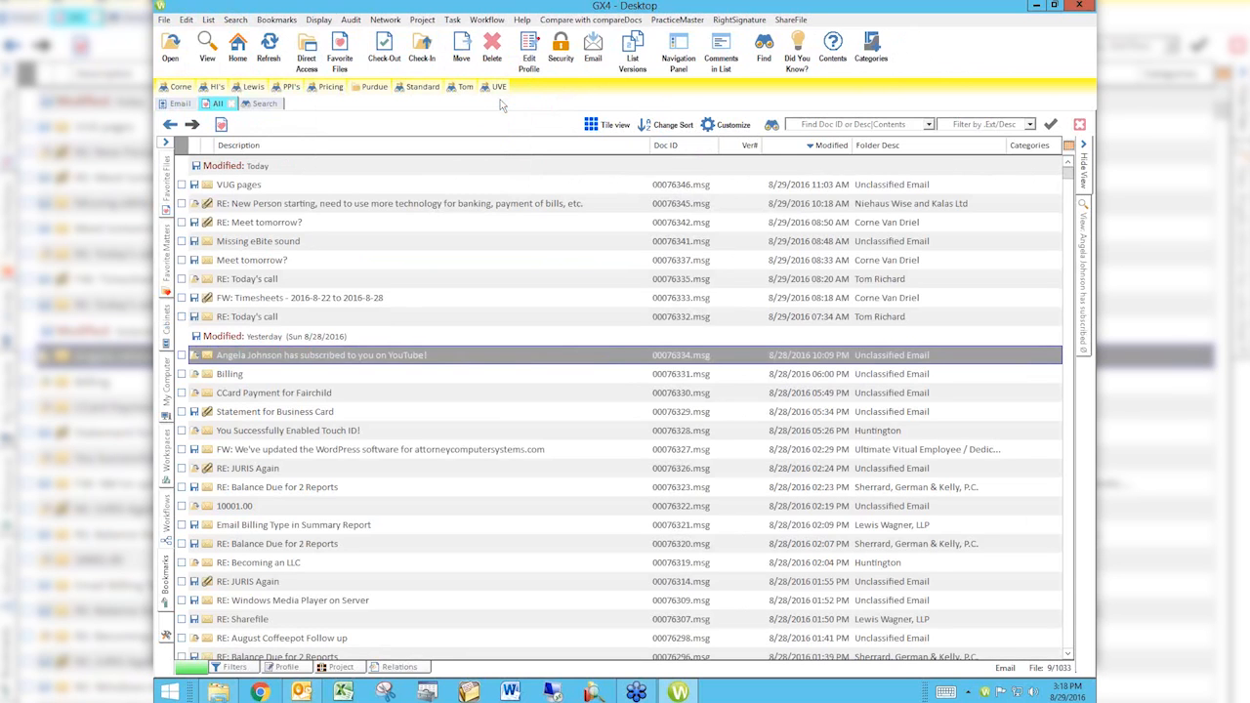
# Step: Shift the toolbar's Move button past Delete and append a separator after the Delete button
pyautogui.rightClick(464, 49)
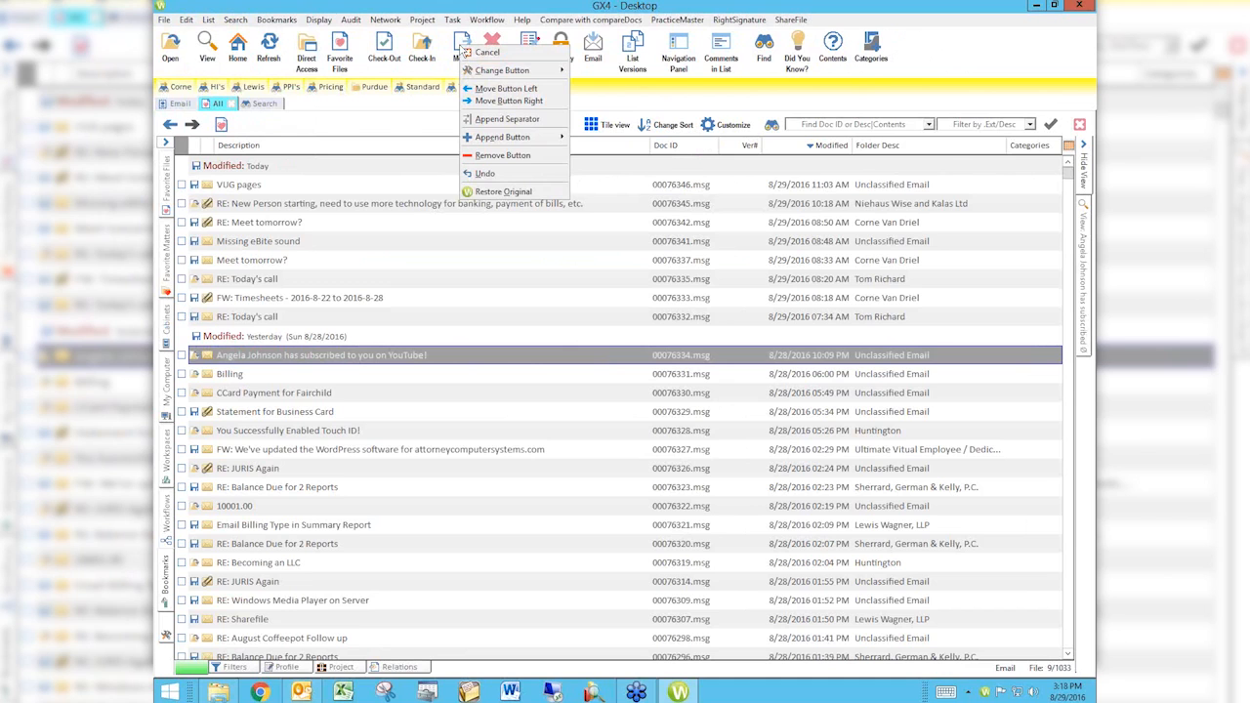
pyautogui.click(483, 102)
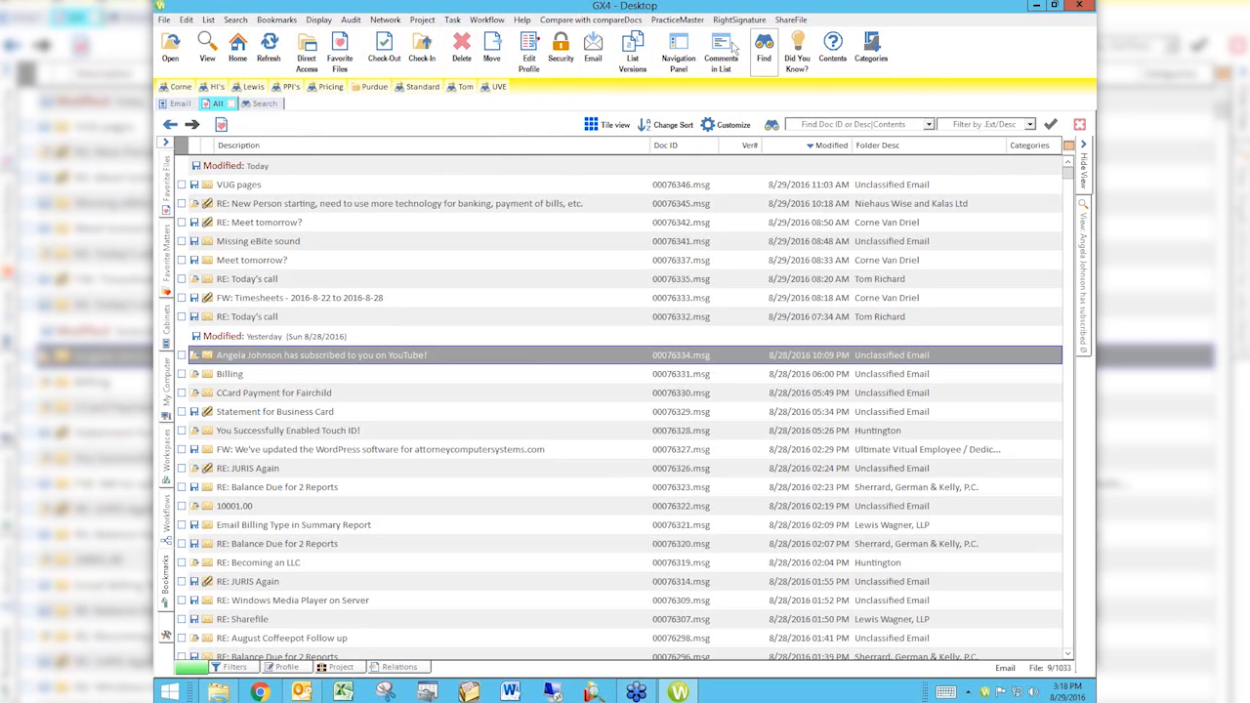
pyautogui.rightClick(462, 58)
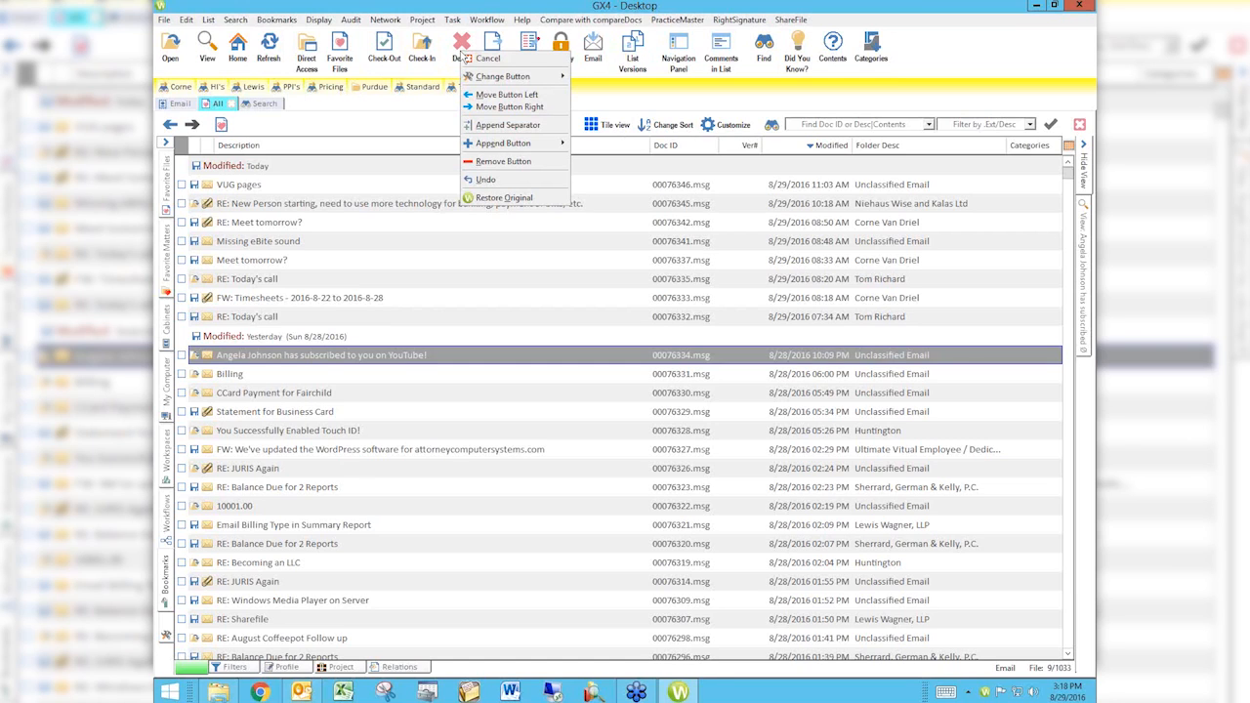
pyautogui.click(486, 134)
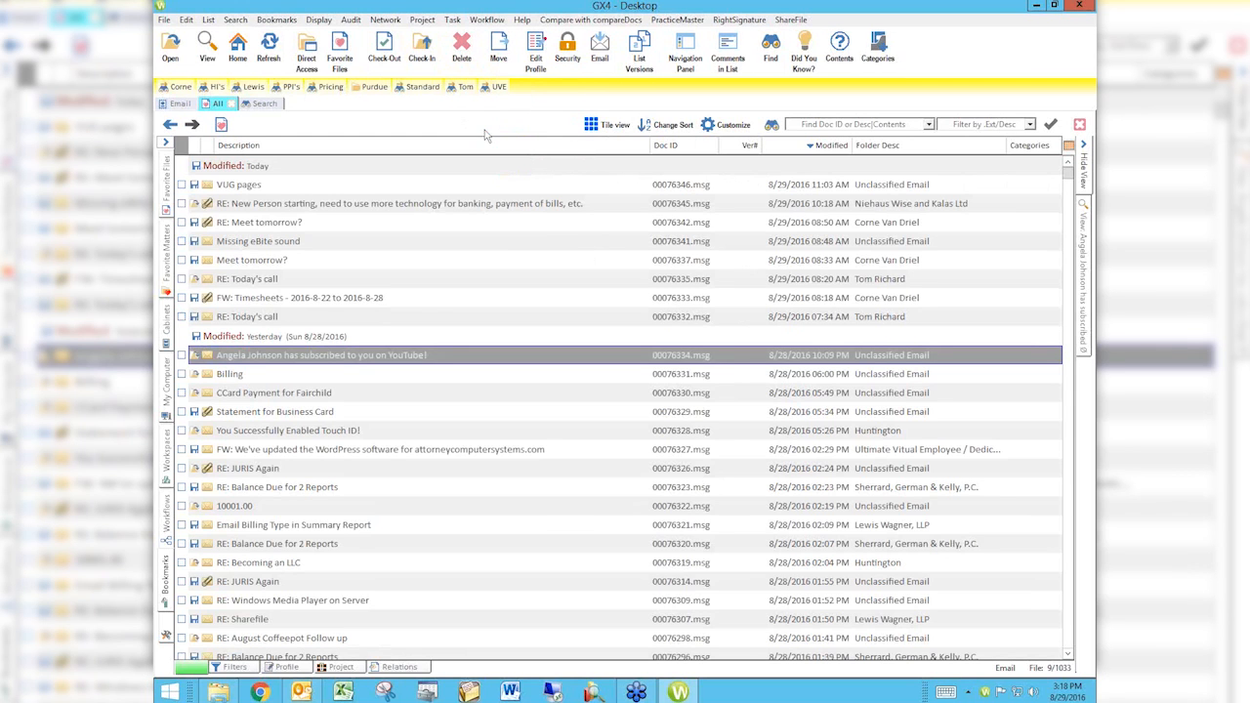
# Step: Remove the separator between Delete and Move, and shift the Move button back ahead of Delete
pyautogui.rightClick(483, 55)
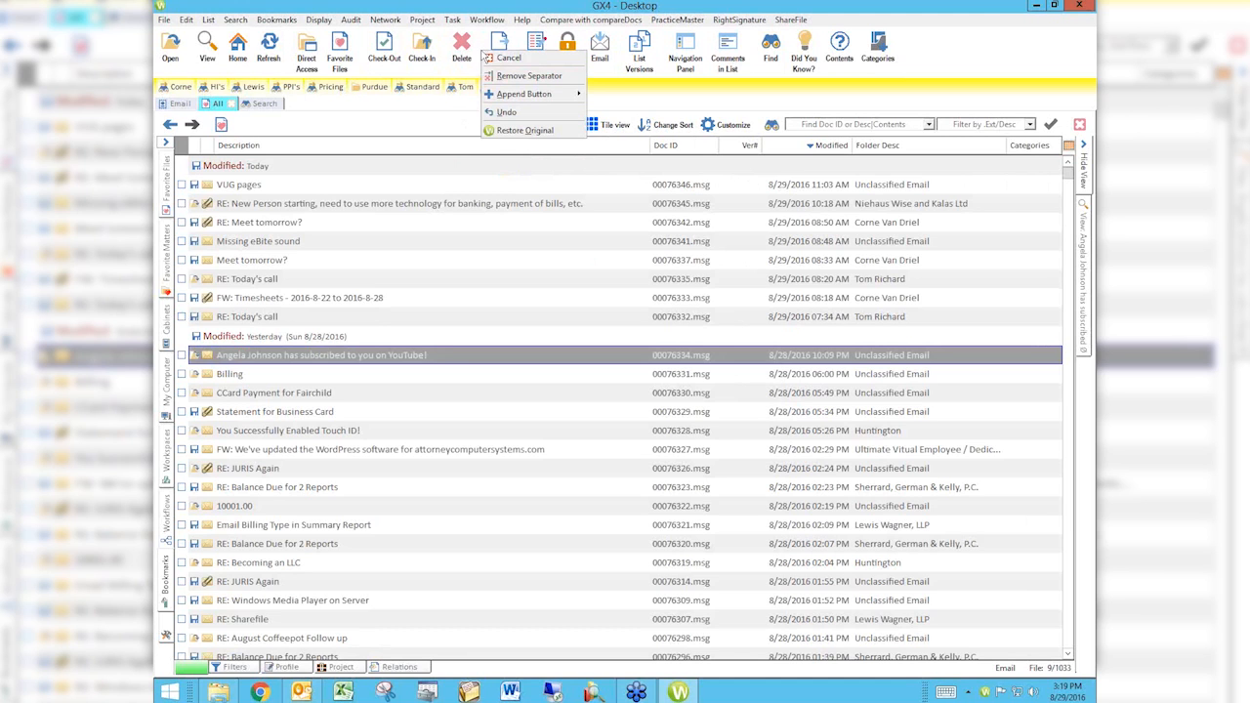
pyautogui.click(500, 77)
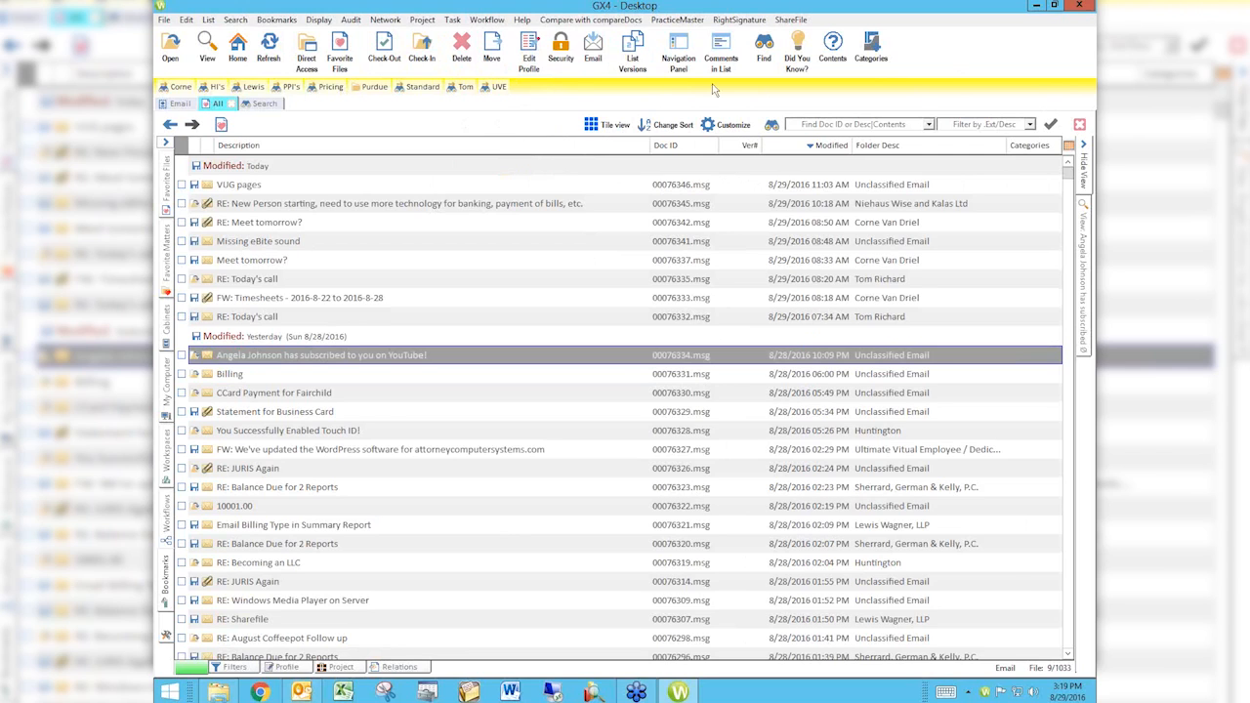
pyautogui.rightClick(491, 57)
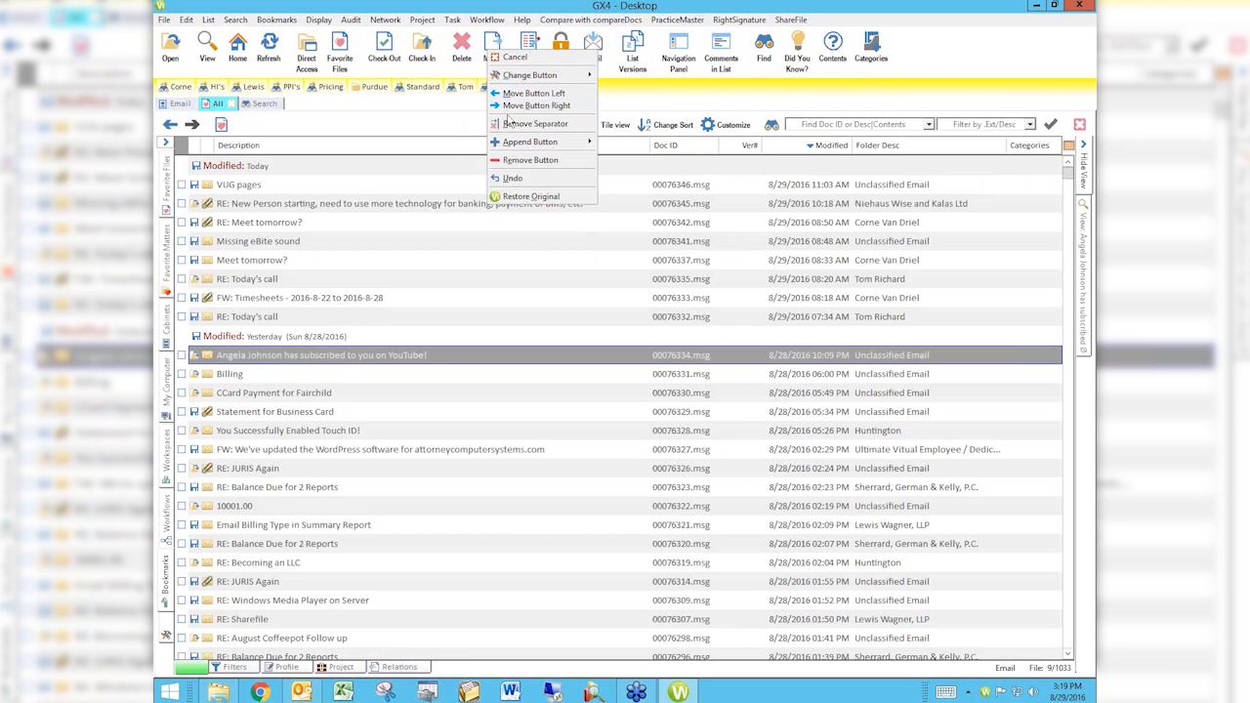
pyautogui.click(506, 93)
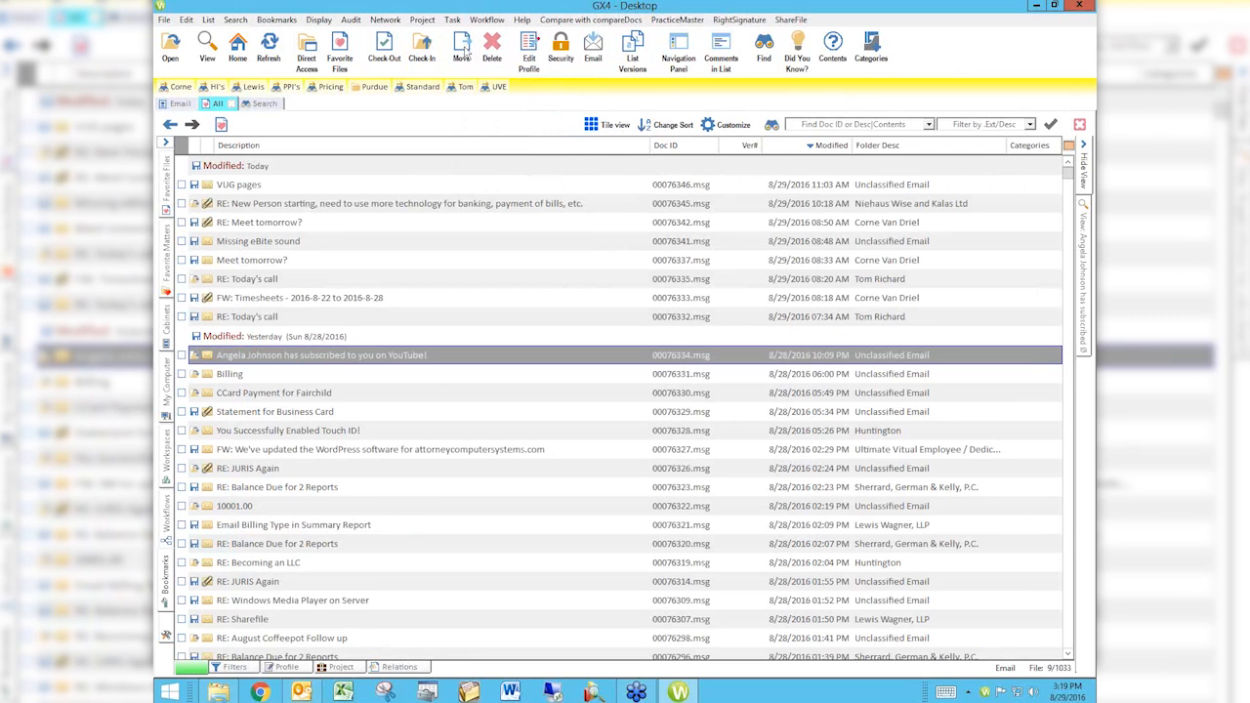
# Step: Review the customization options for the Move and Find buttons and the File commands that can be appended to the toolbar
pyautogui.rightClick(466, 55)
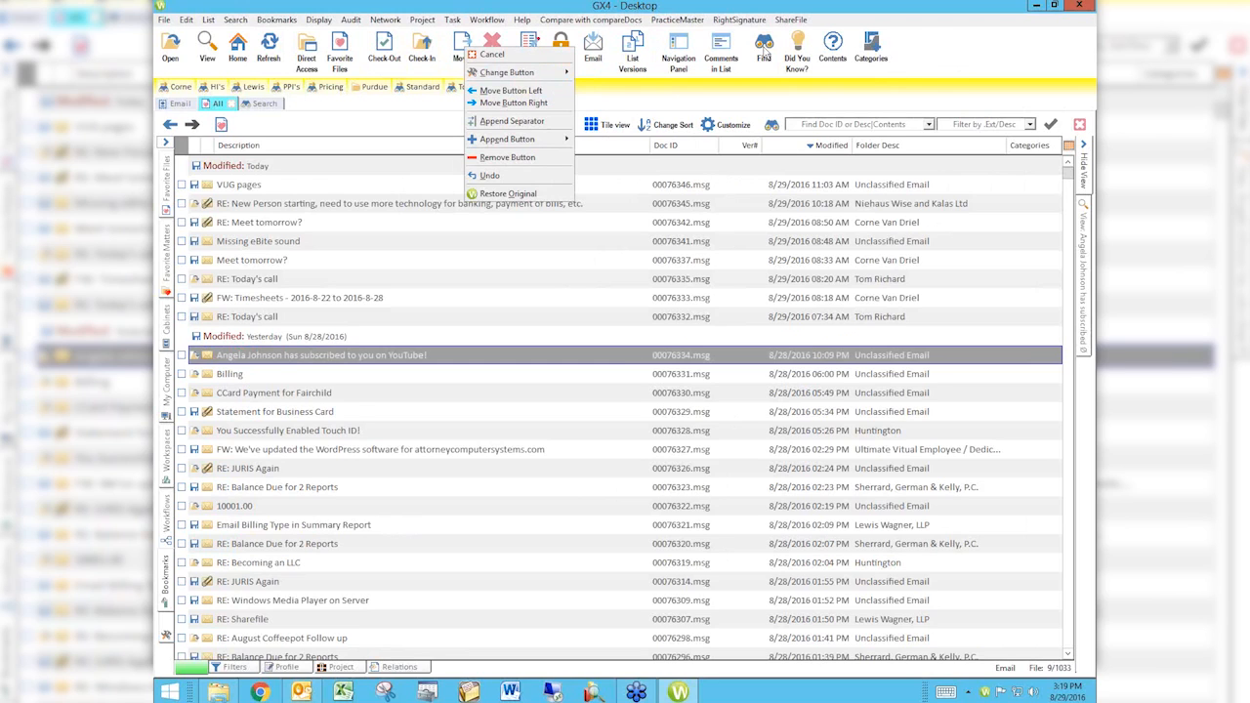
pyautogui.rightClick(766, 55)
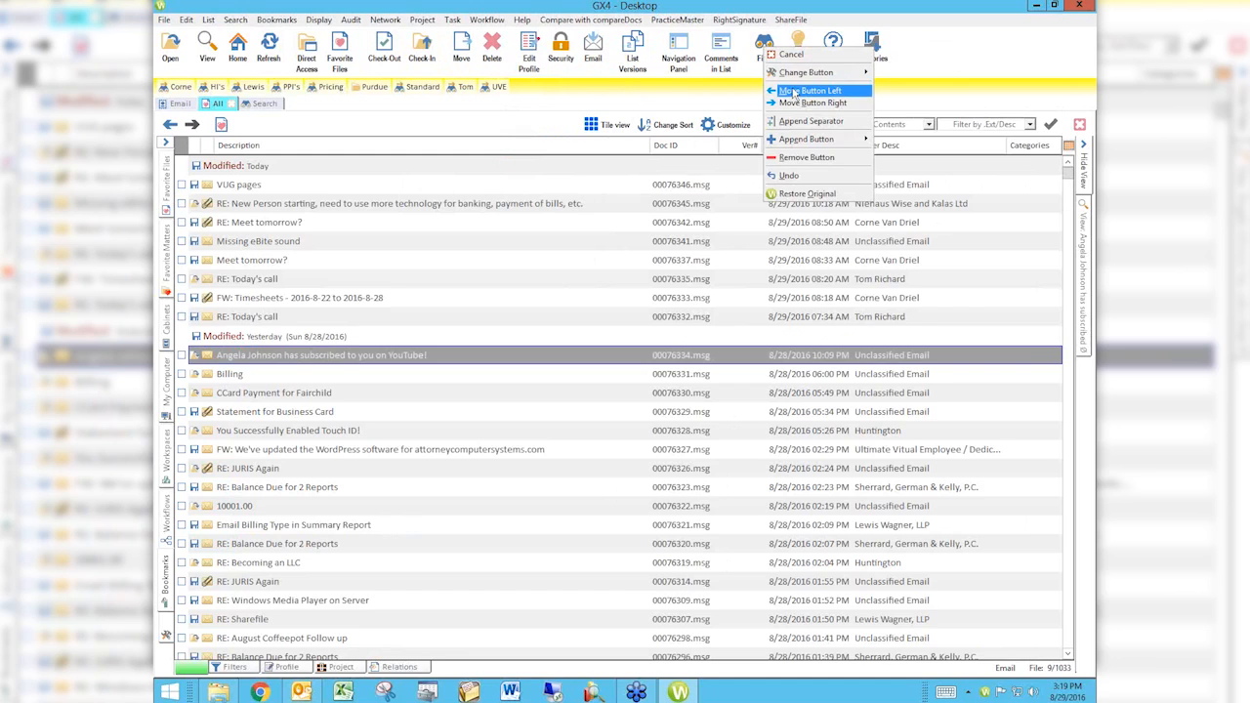
pyautogui.click(954, 51)
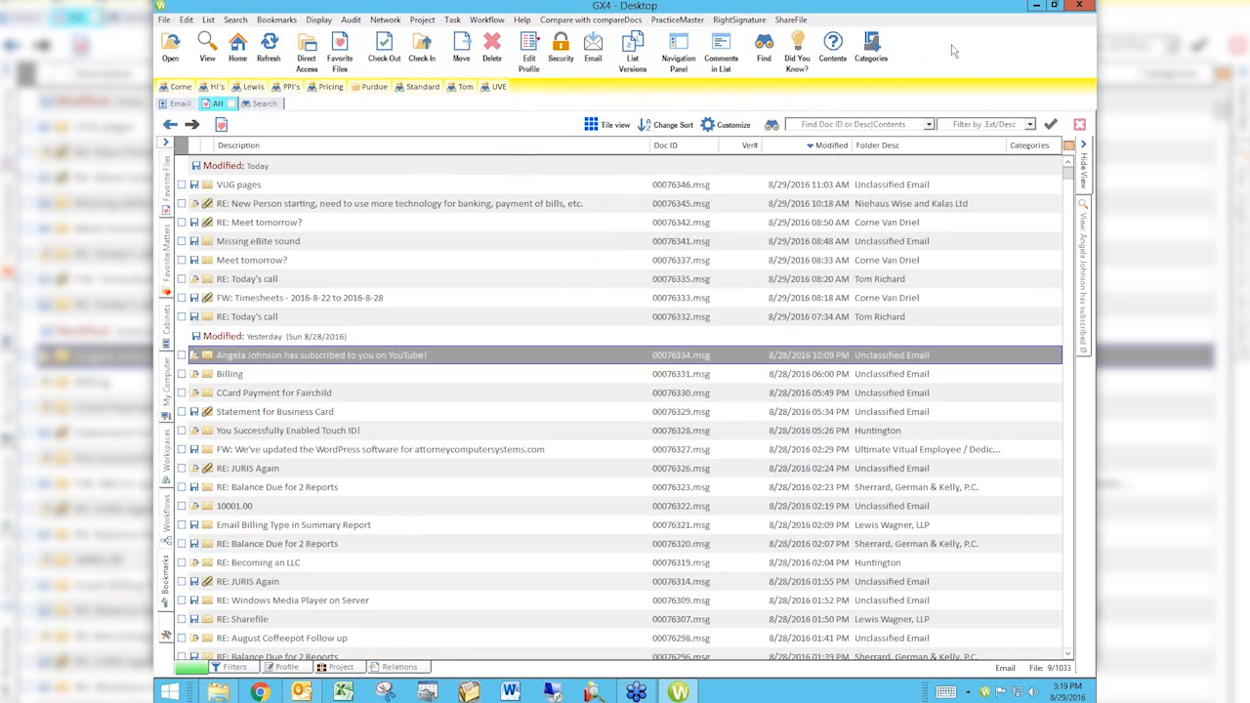
pyautogui.rightClick(954, 51)
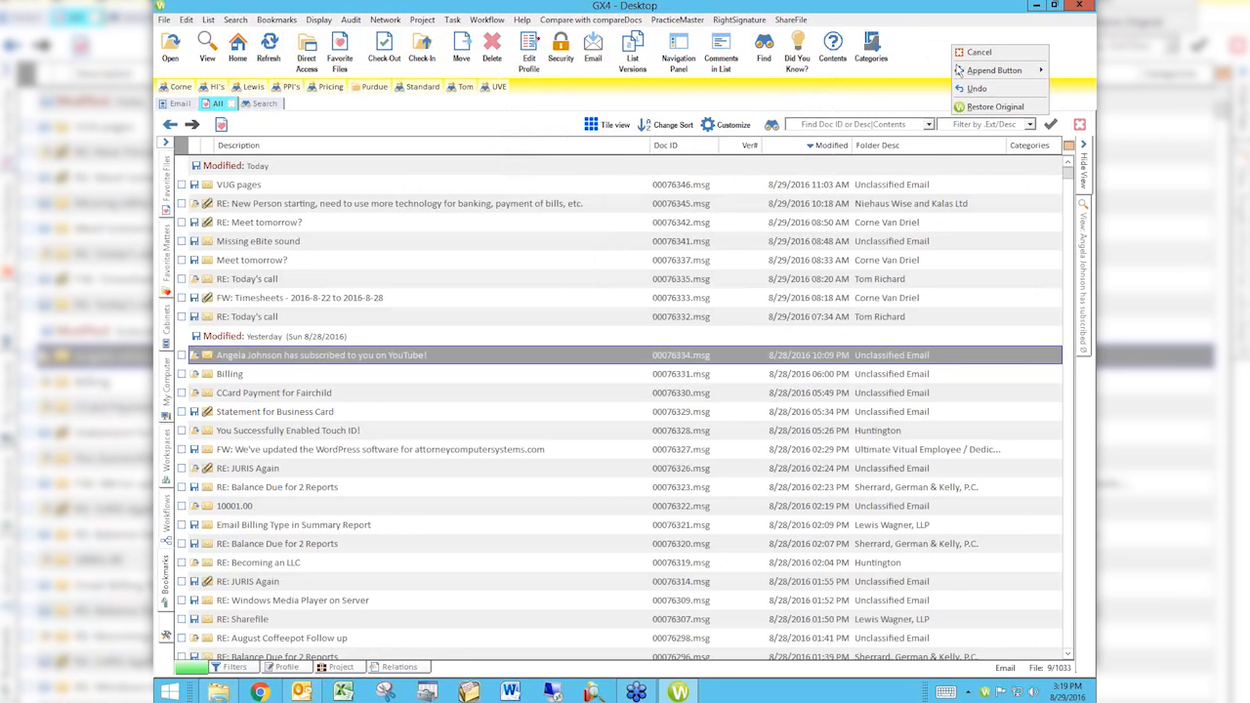
pyautogui.moveTo(961, 75)
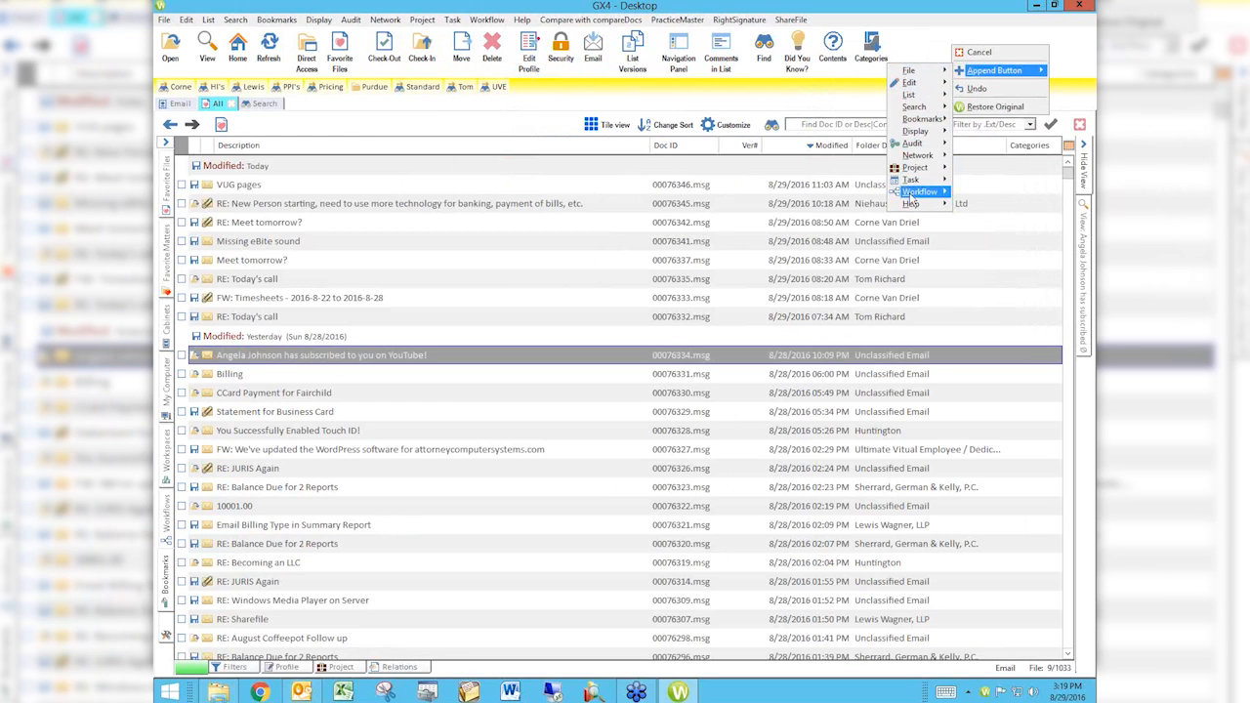
pyautogui.moveTo(911, 73)
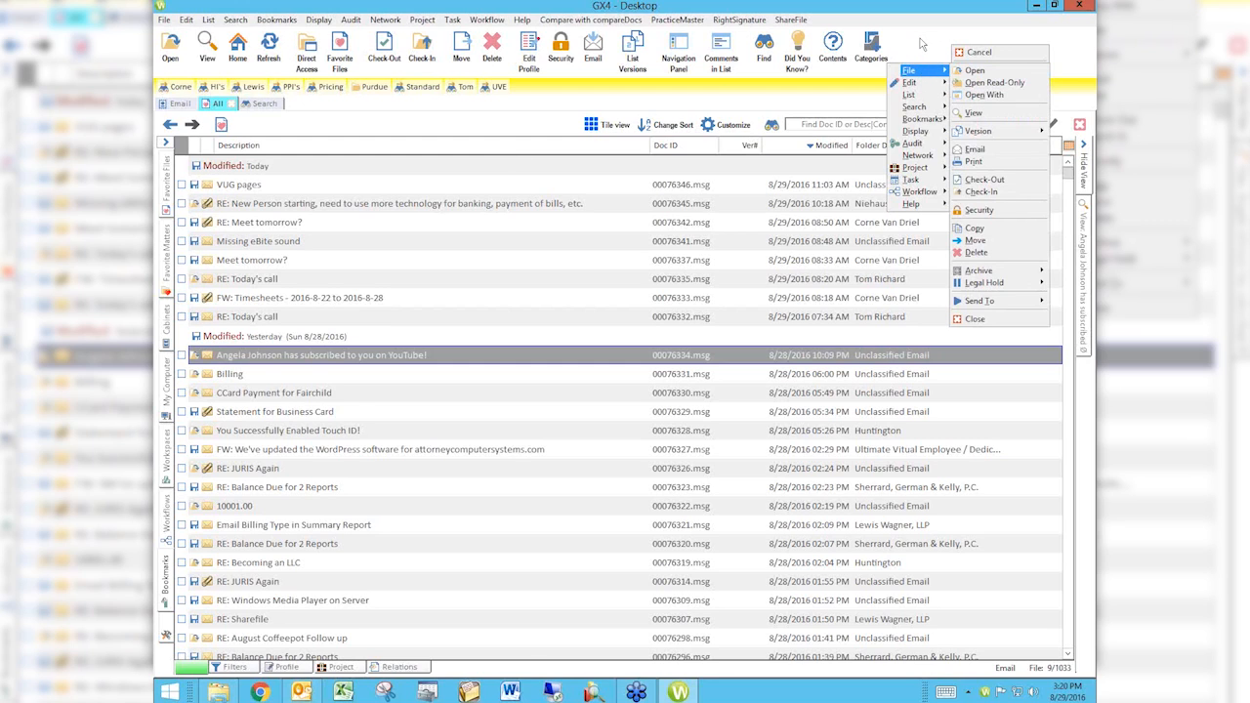
pyautogui.click(922, 46)
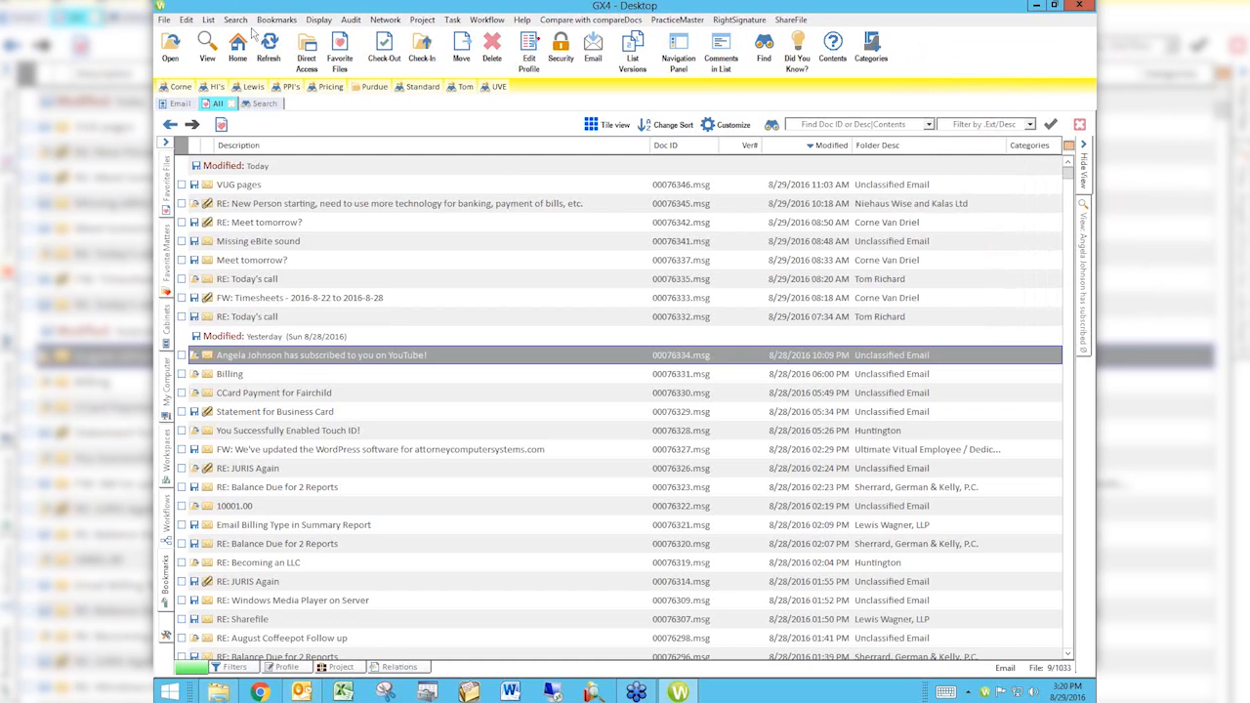
# Step: Append the File command Copy as a button at the toolbar's end and test it, cancelling the copy dialog
pyautogui.click(164, 22)
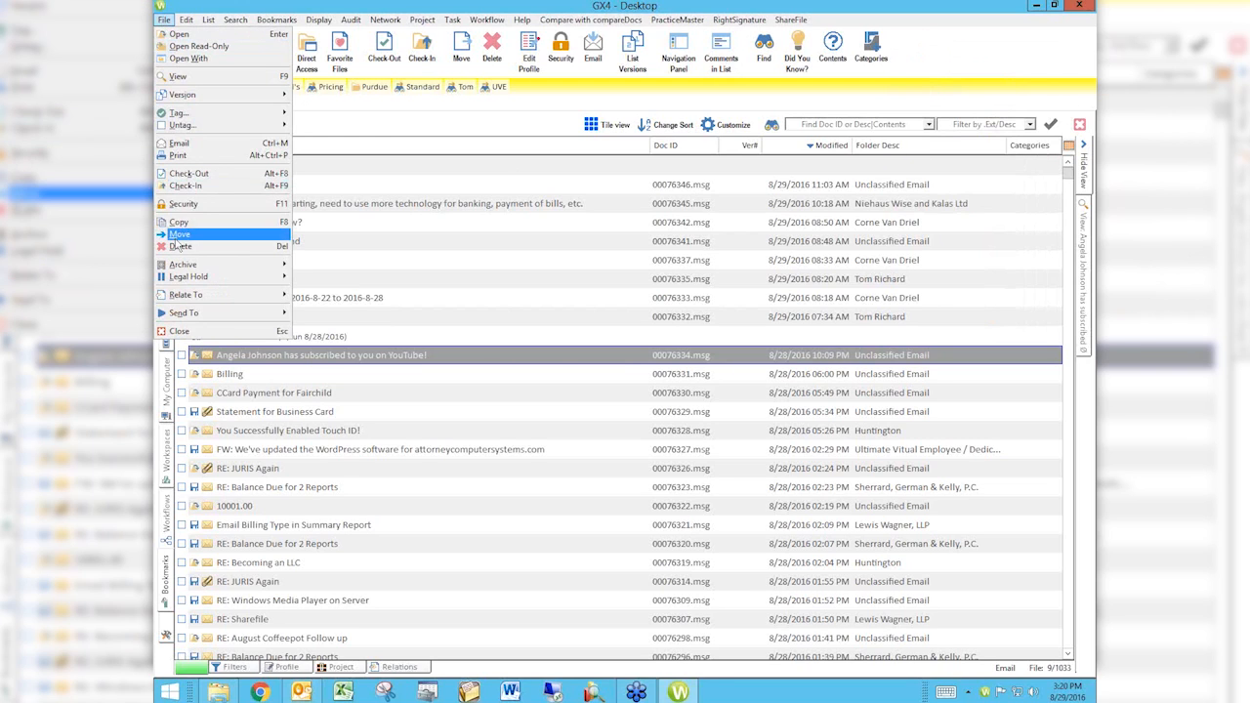
pyautogui.rightClick(941, 41)
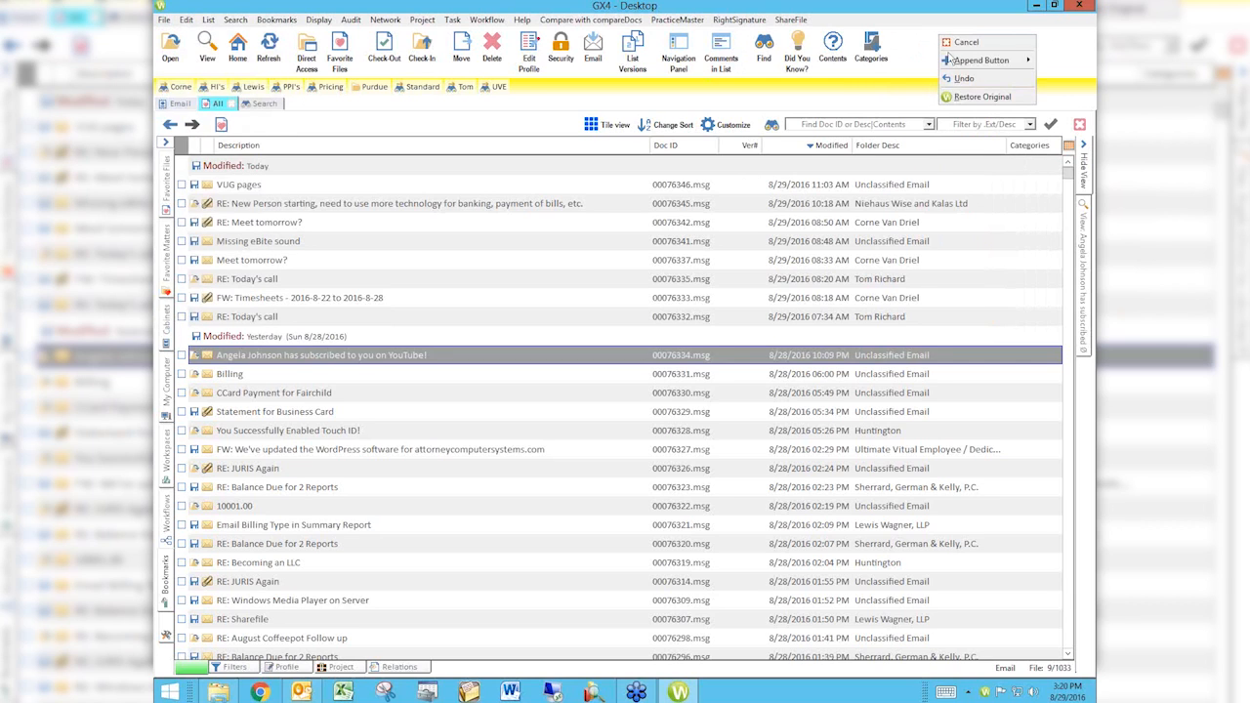
pyautogui.moveTo(944, 61)
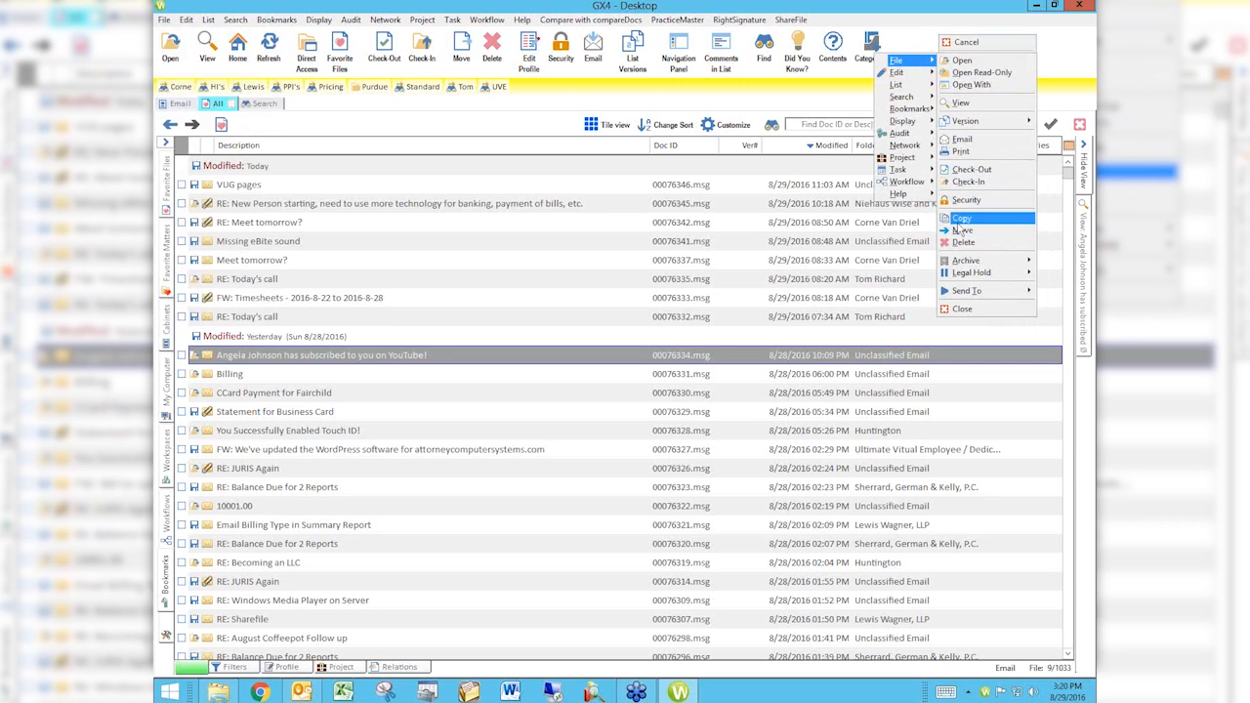
pyautogui.click(963, 220)
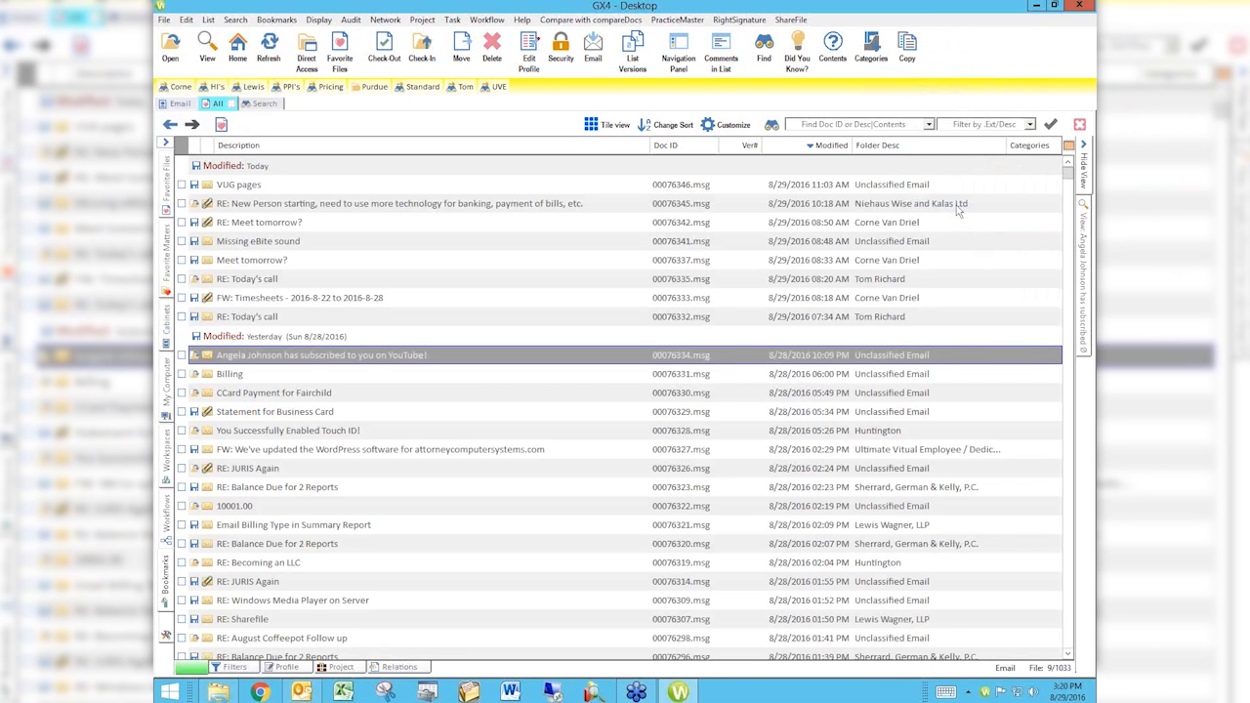
pyautogui.click(908, 51)
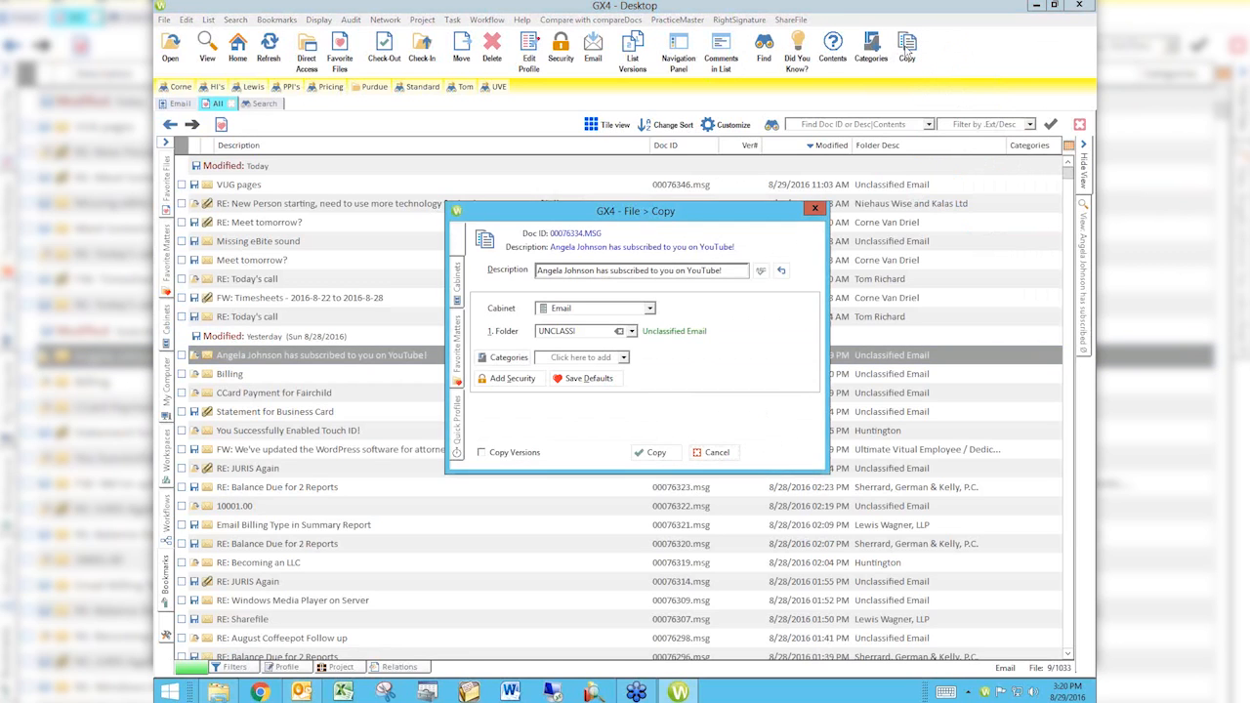
pyautogui.click(717, 452)
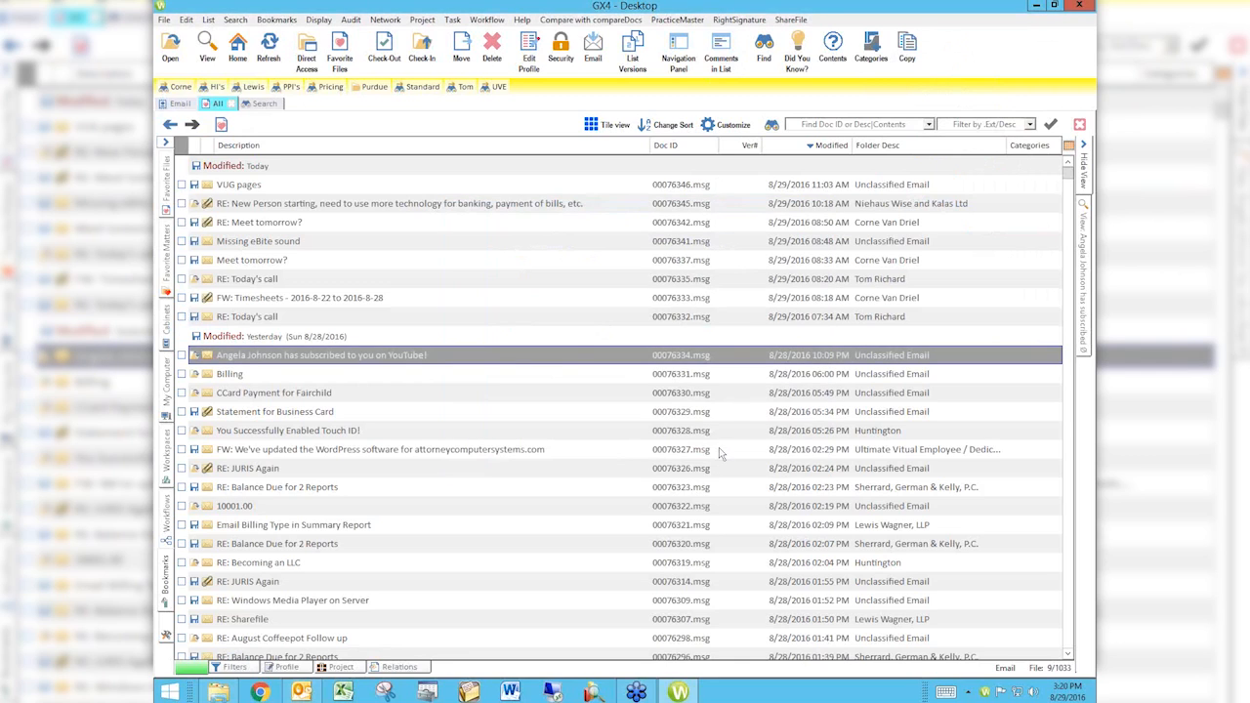
# Step: Shift the Copy button three places along the toolbar so it sits between Find and Did You Know?
pyautogui.rightClick(907, 58)
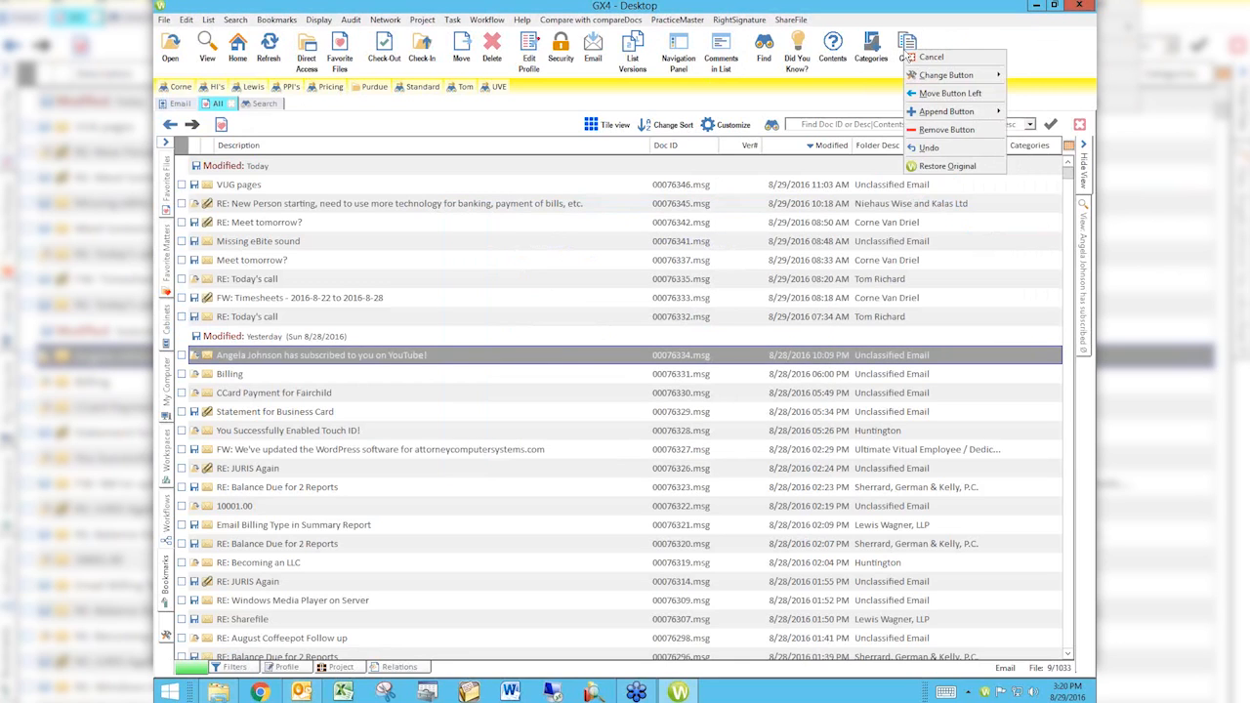
pyautogui.click(919, 97)
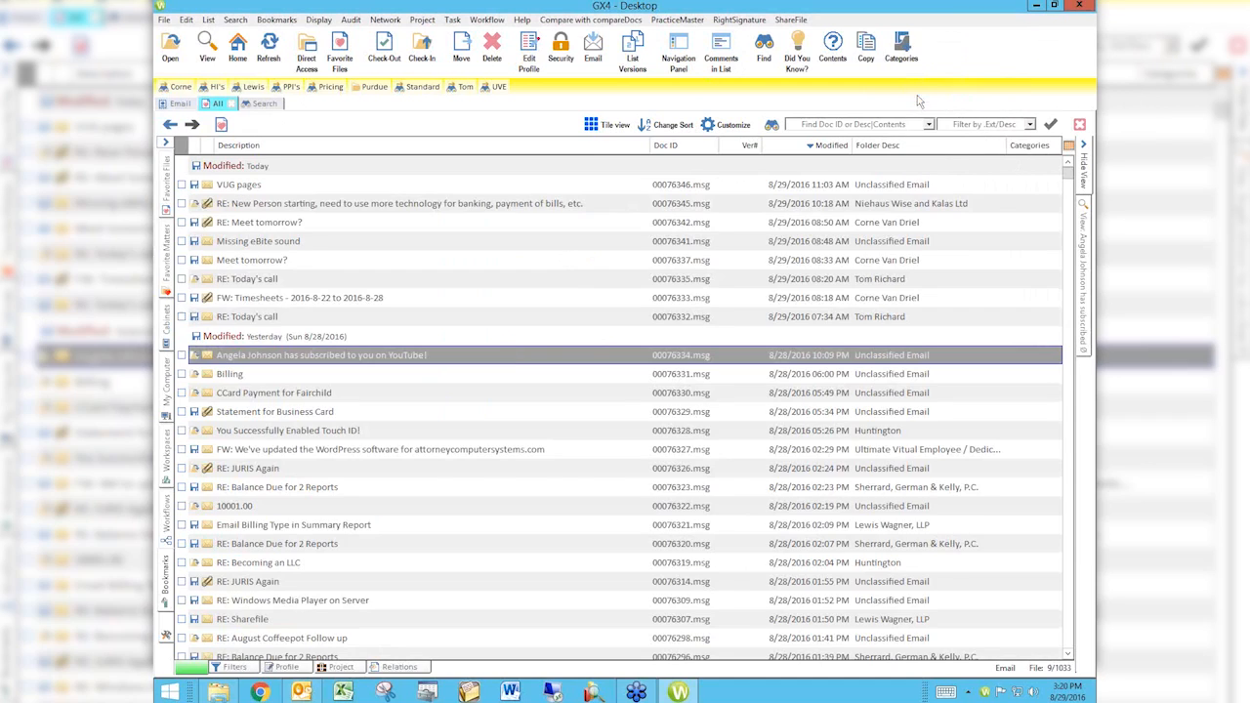
pyautogui.rightClick(867, 48)
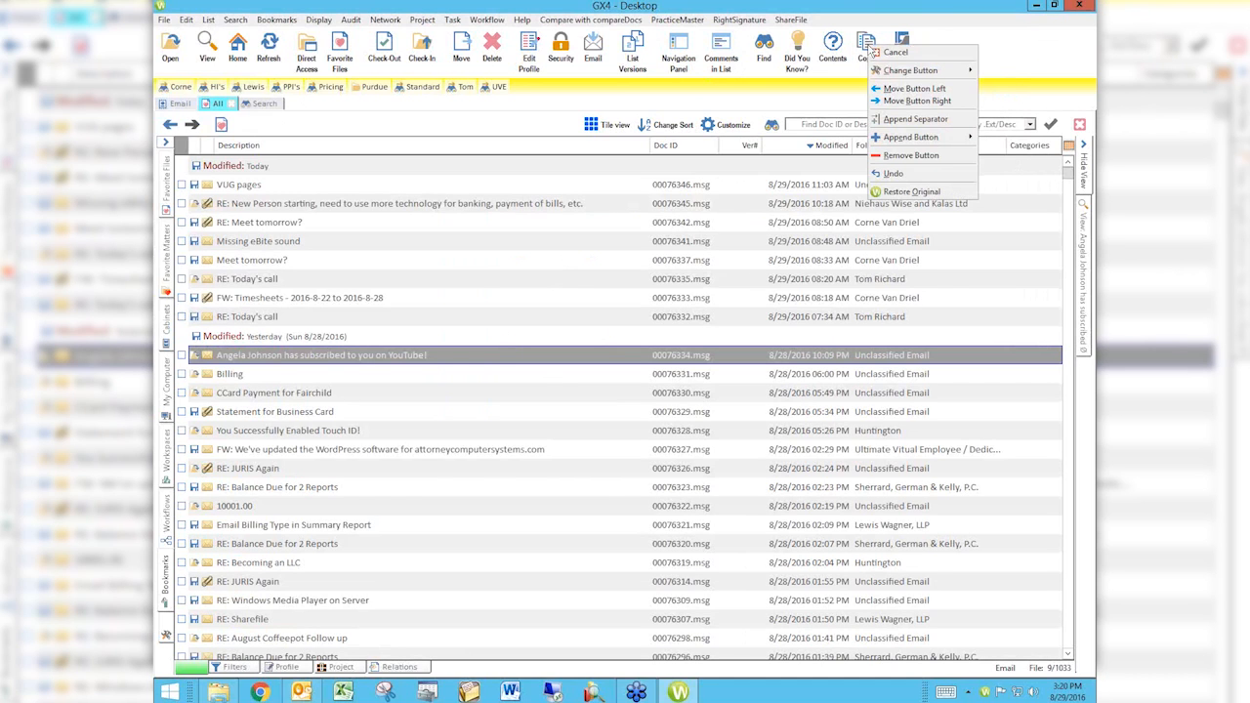
pyautogui.click(886, 89)
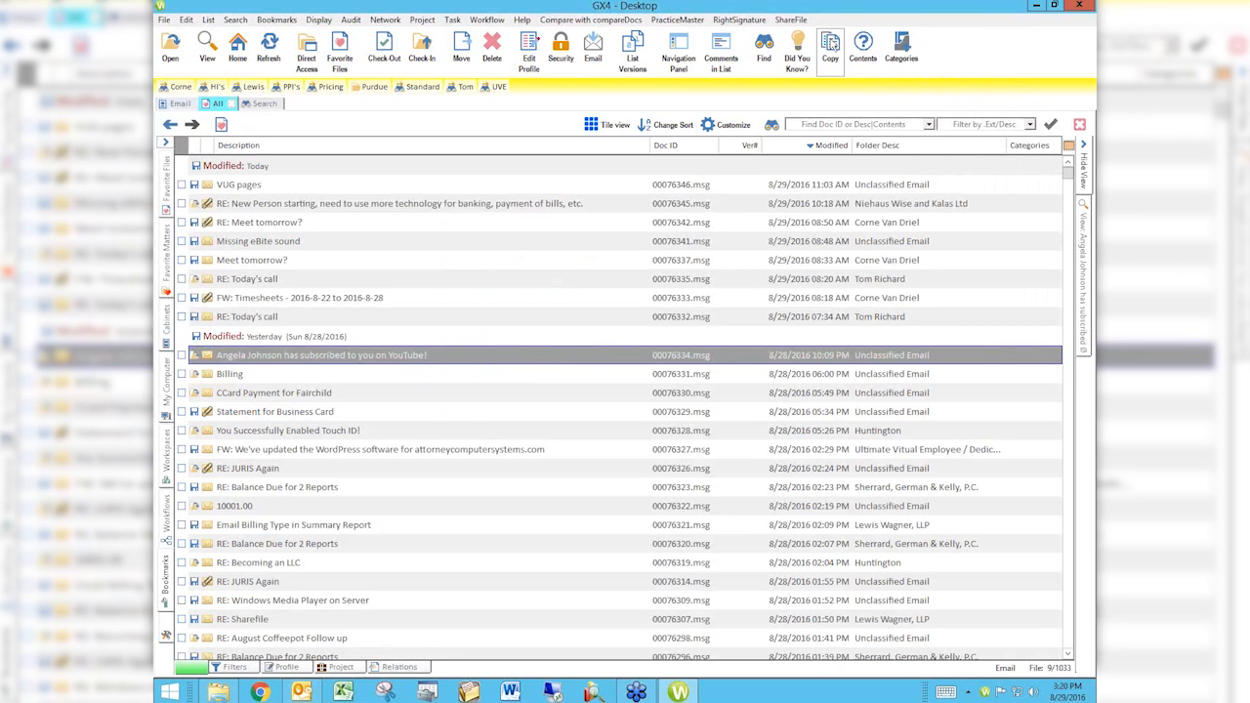
pyautogui.rightClick(830, 43)
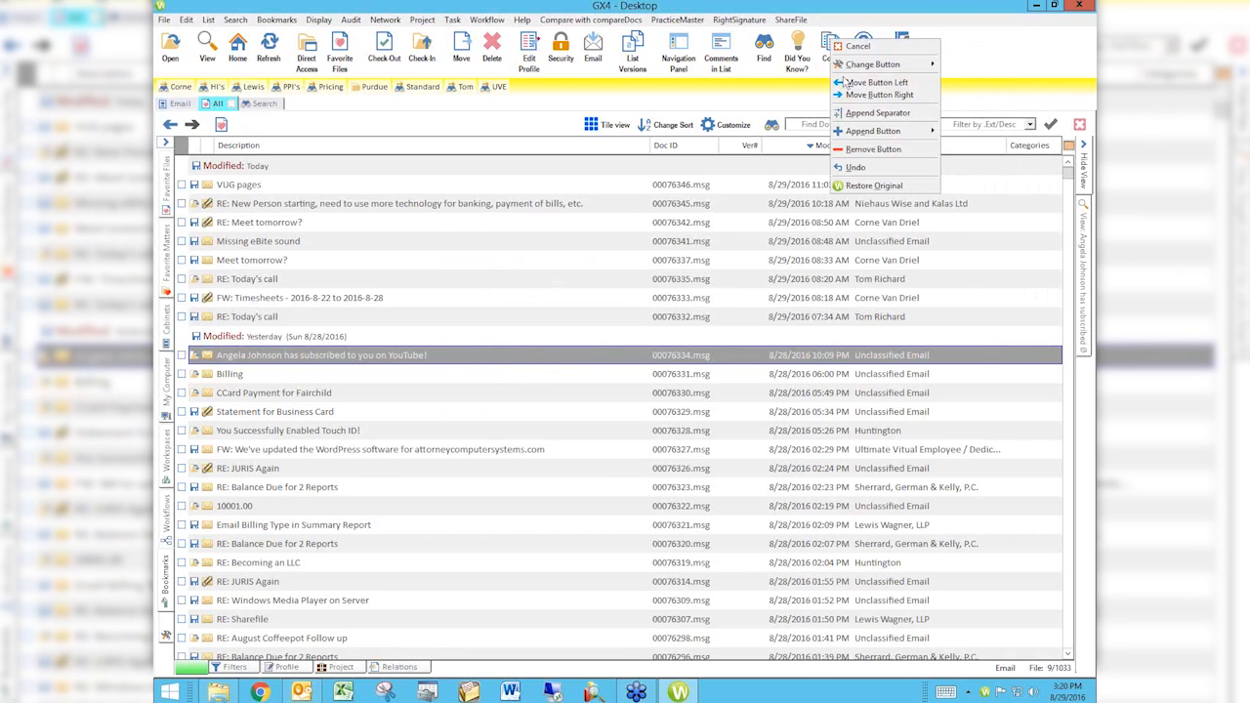
pyautogui.click(875, 84)
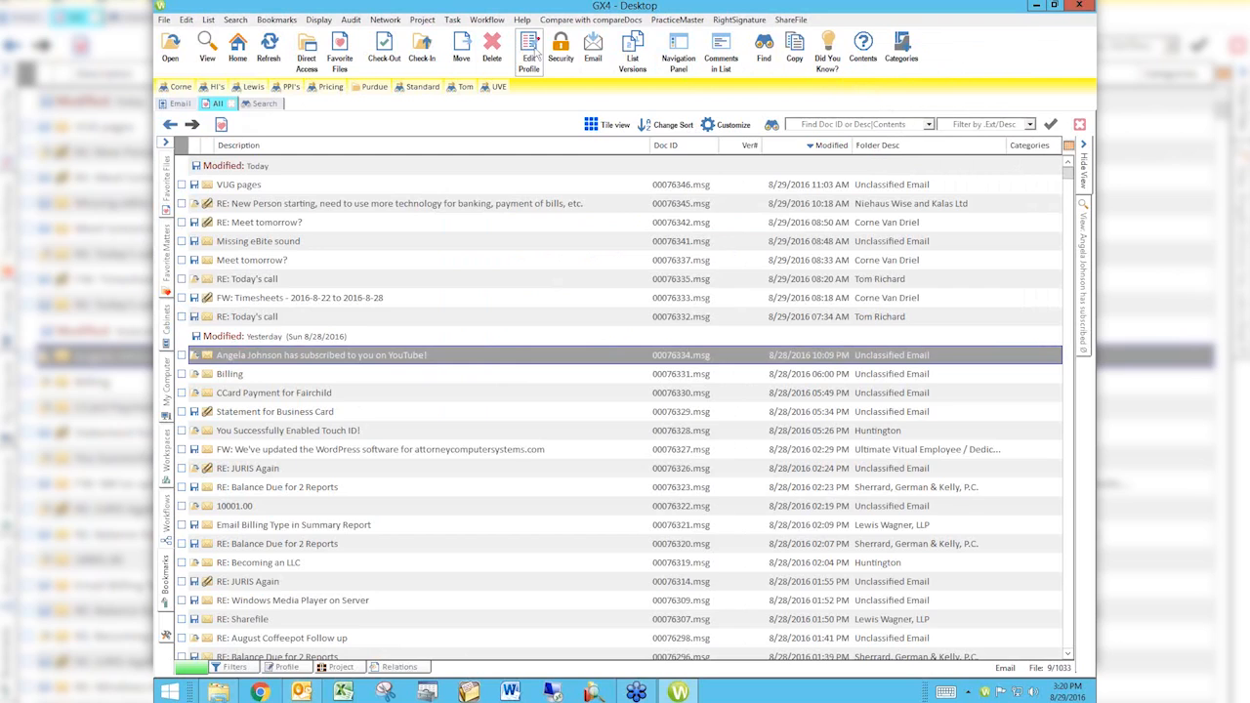
# Step: Change the icon of the toolbar's Categories button to document_into from the General icon set
pyautogui.rightClick(956, 56)
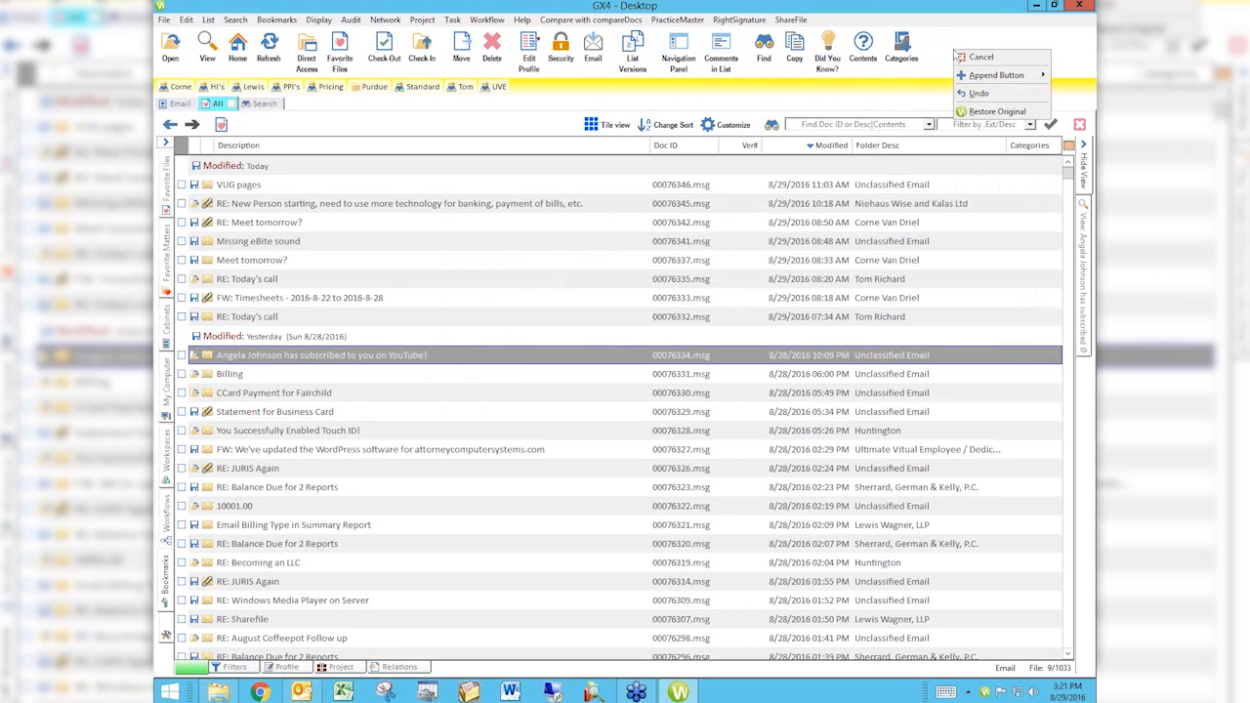
pyautogui.rightClick(903, 54)
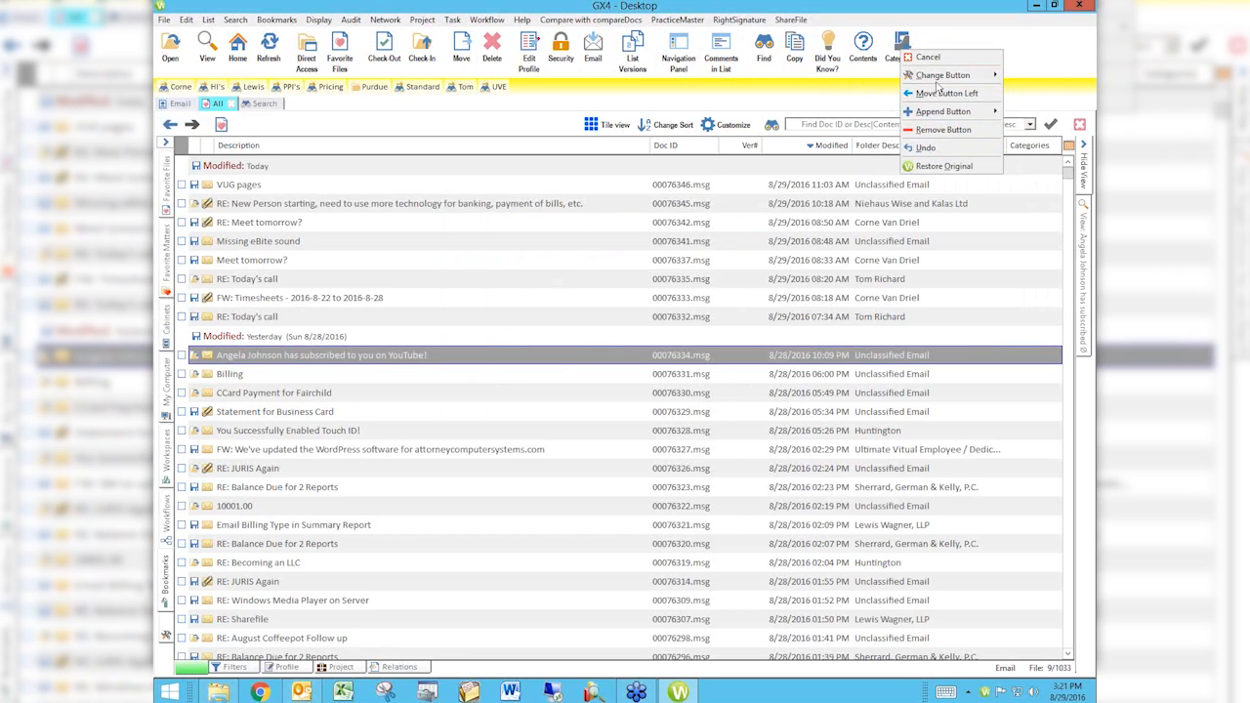
pyautogui.moveTo(948, 78)
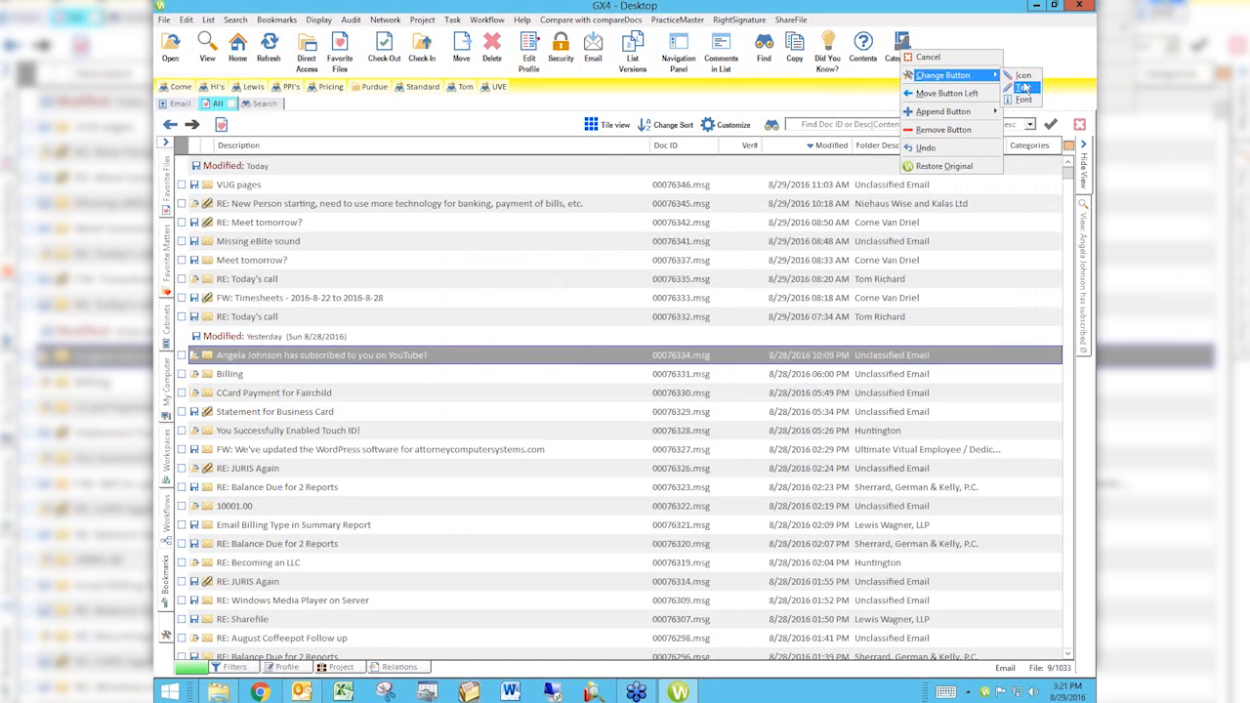
pyautogui.click(1023, 77)
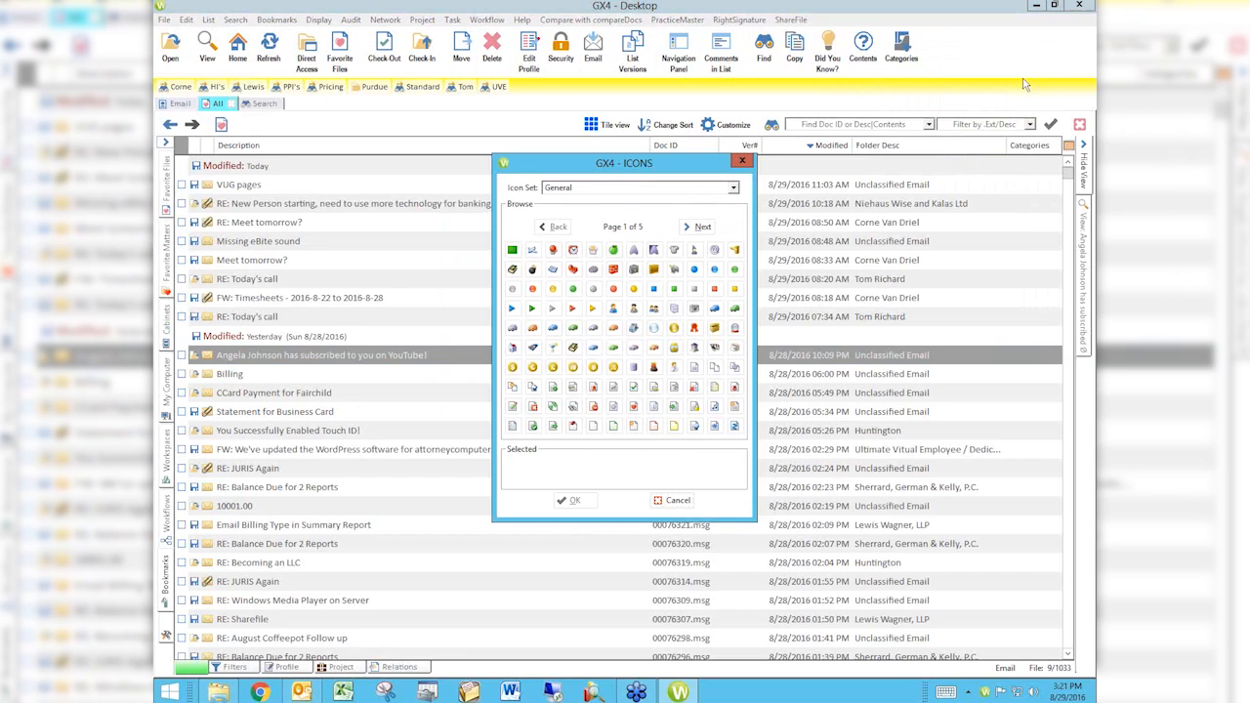
pyautogui.click(674, 407)
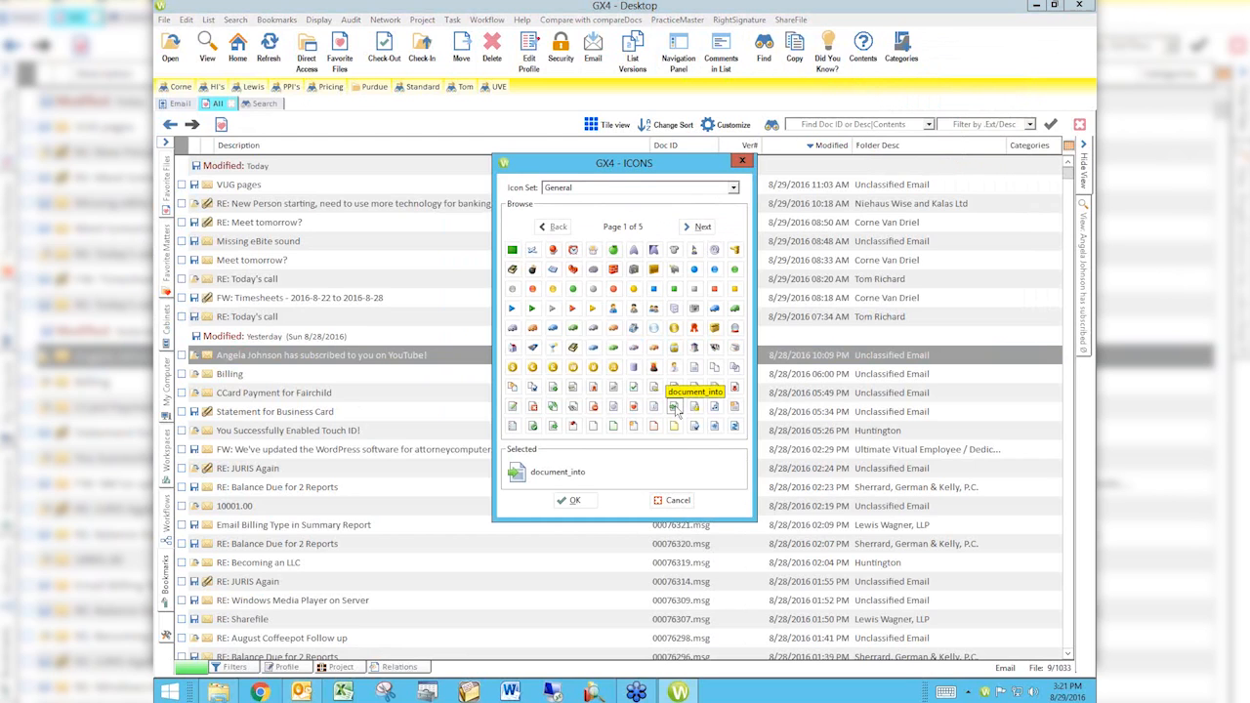
pyautogui.click(572, 501)
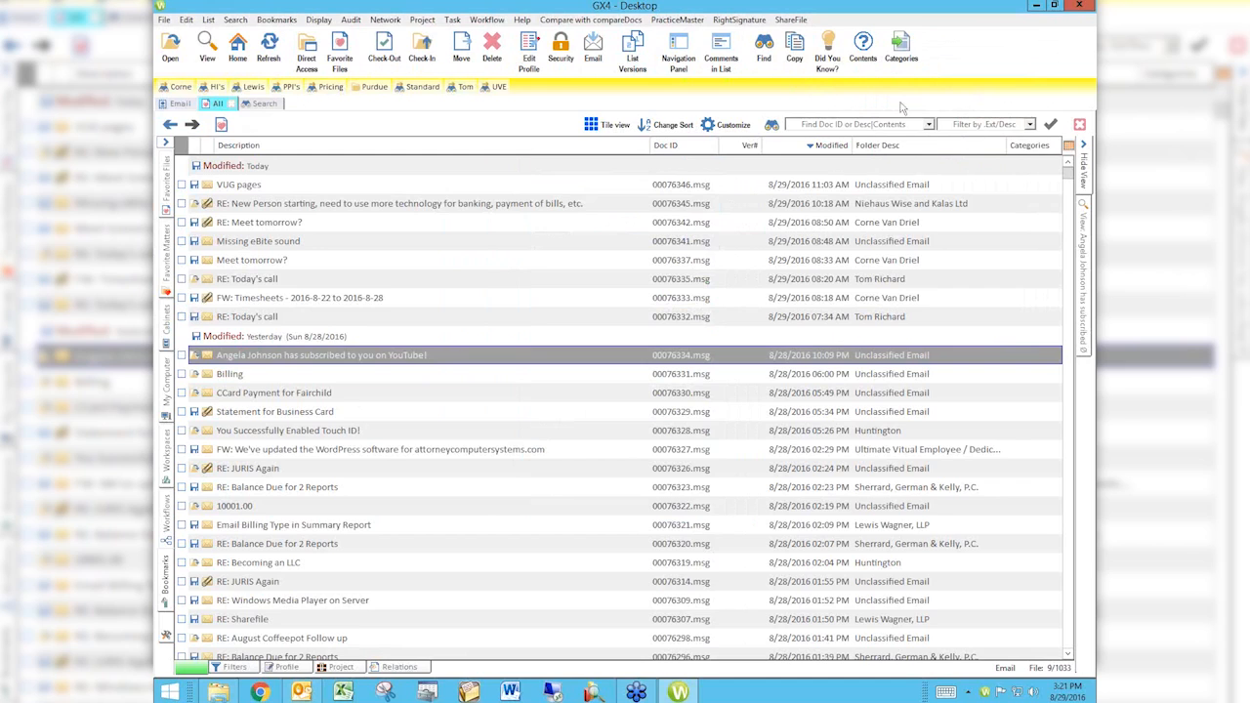
# Step: Restore the default icon of the Categories button
pyautogui.rightClick(909, 51)
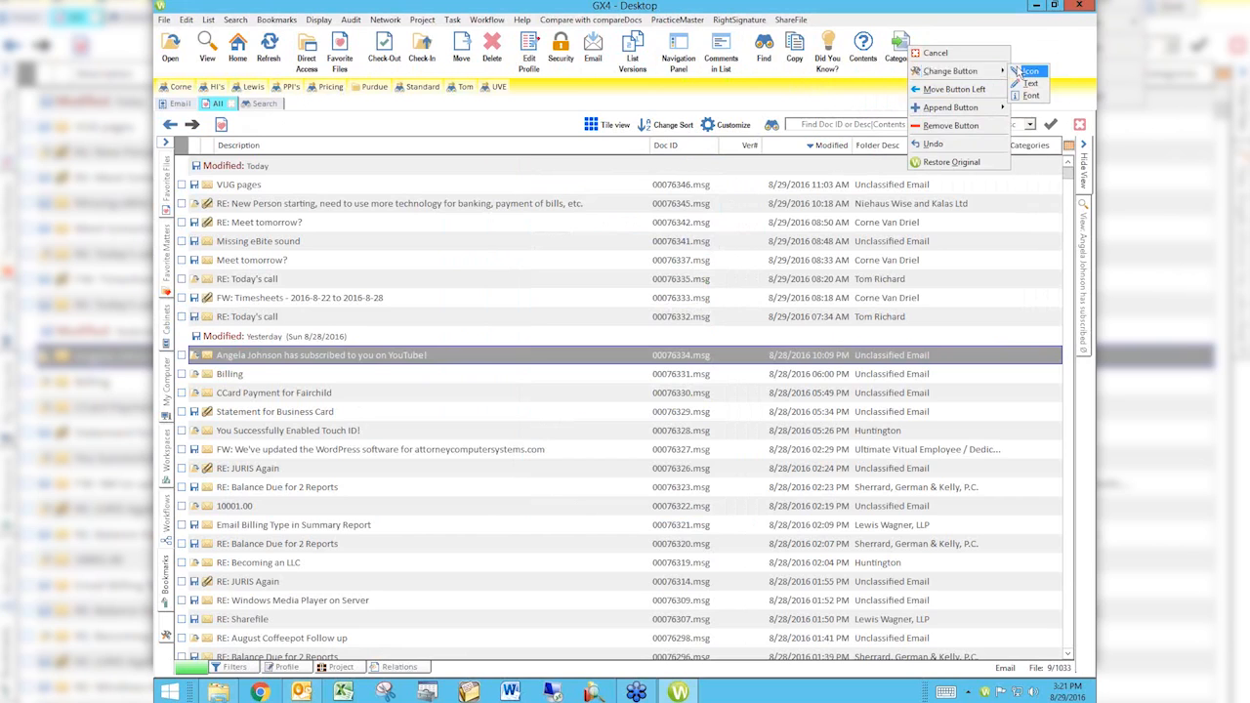
pyautogui.click(1026, 72)
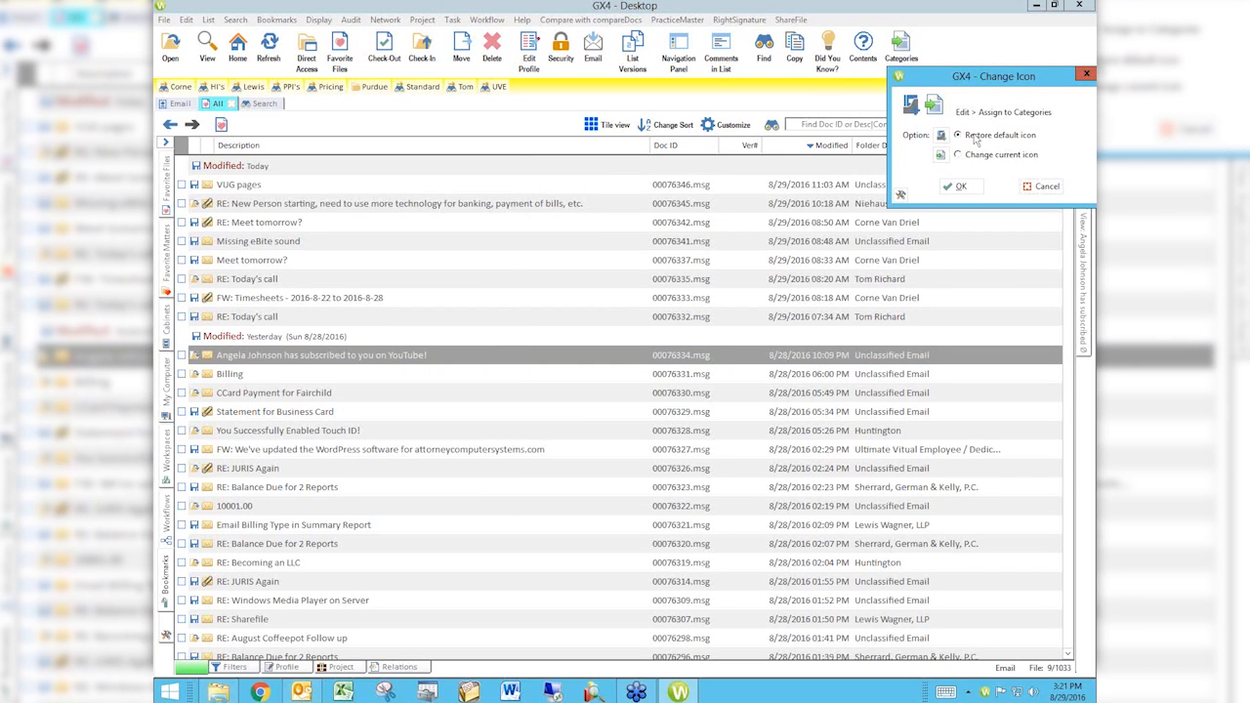
pyautogui.click(961, 186)
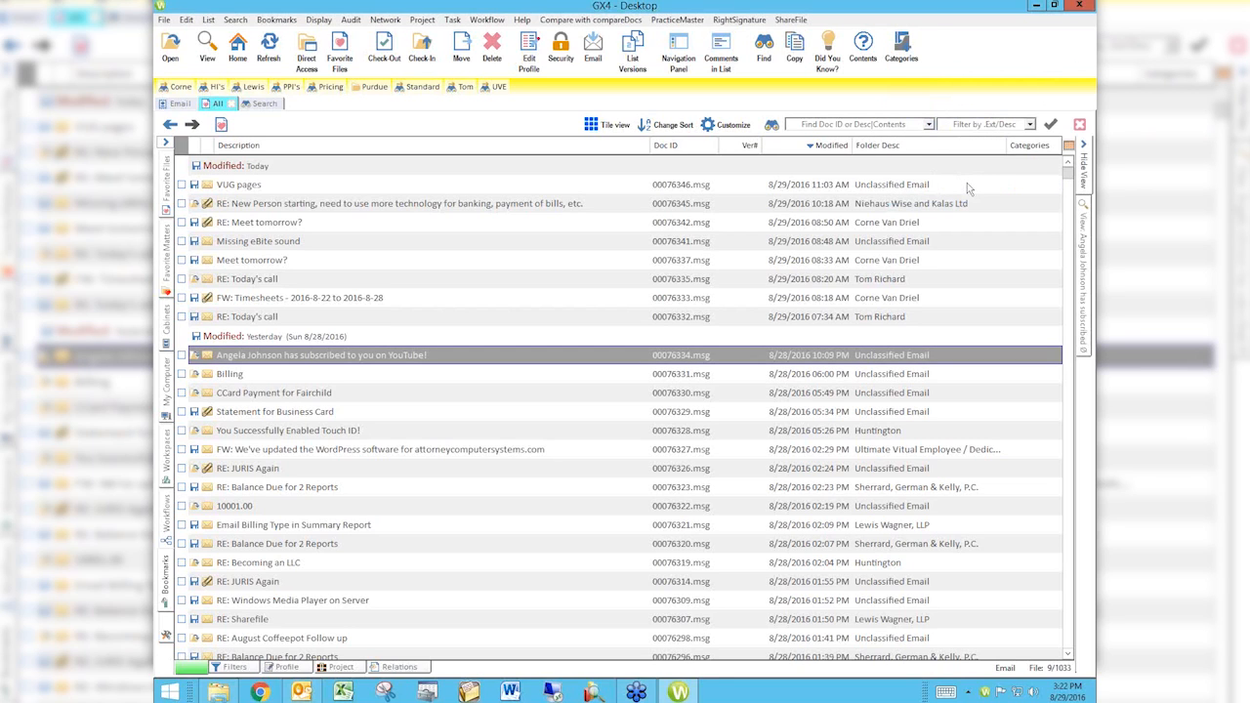
# Step: Browse the pages of the General icon set for the Categories button and close the icon picker without choosing one
pyautogui.rightClick(900, 59)
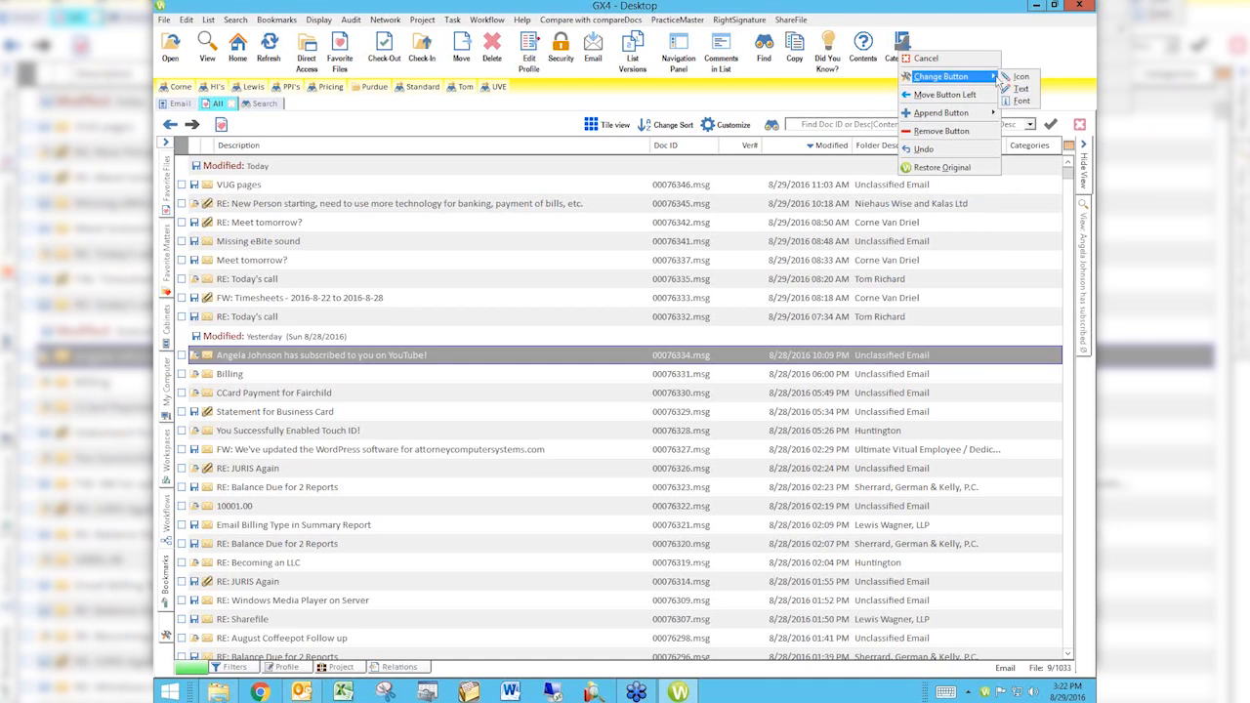
pyautogui.click(1020, 78)
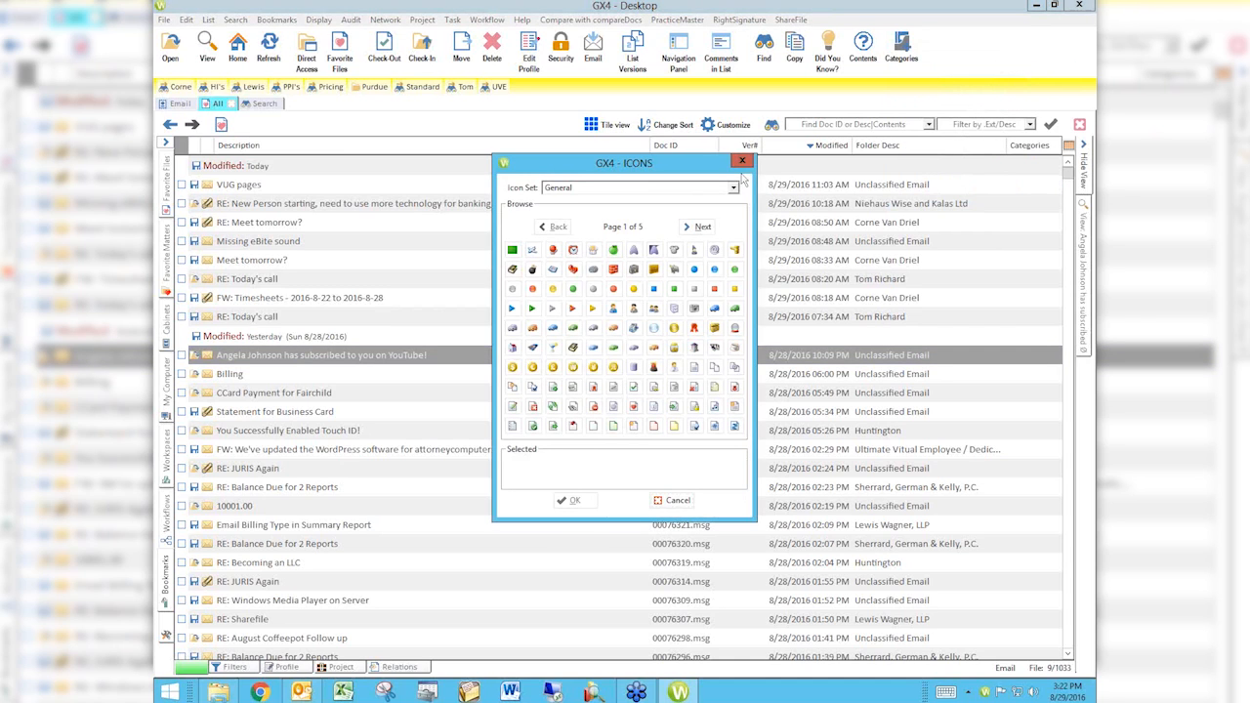
pyautogui.click(702, 227)
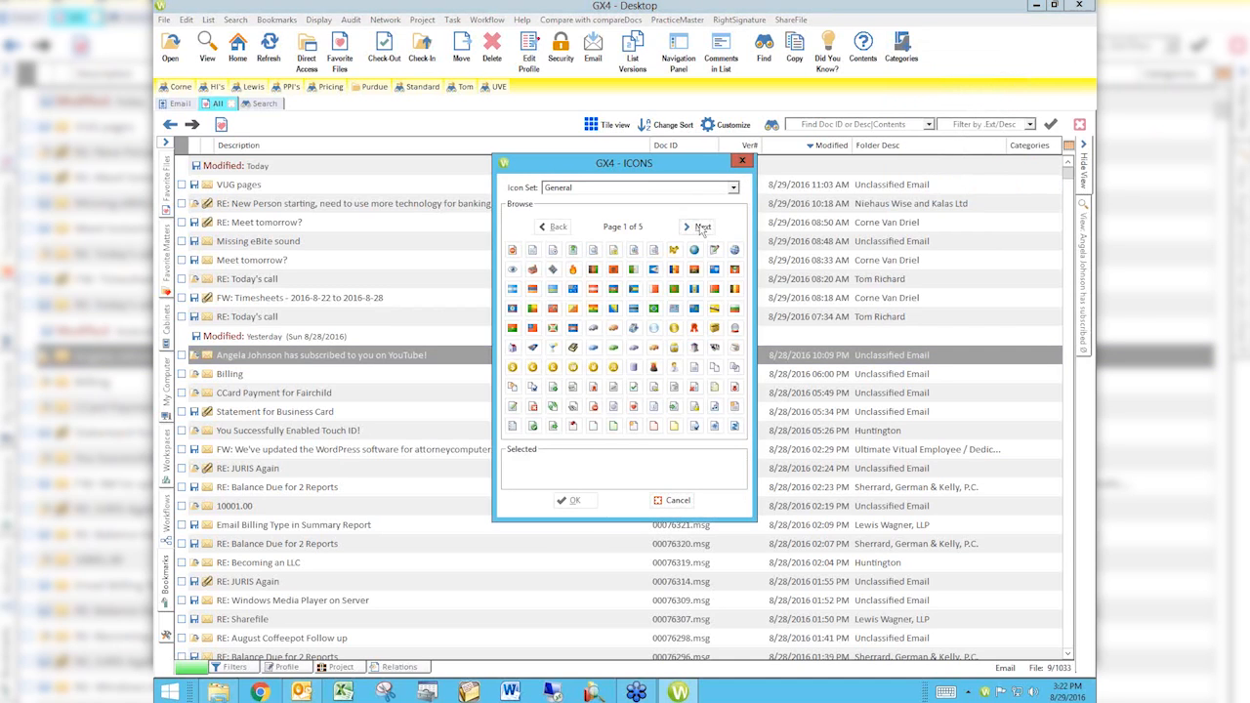
pyautogui.click(701, 227)
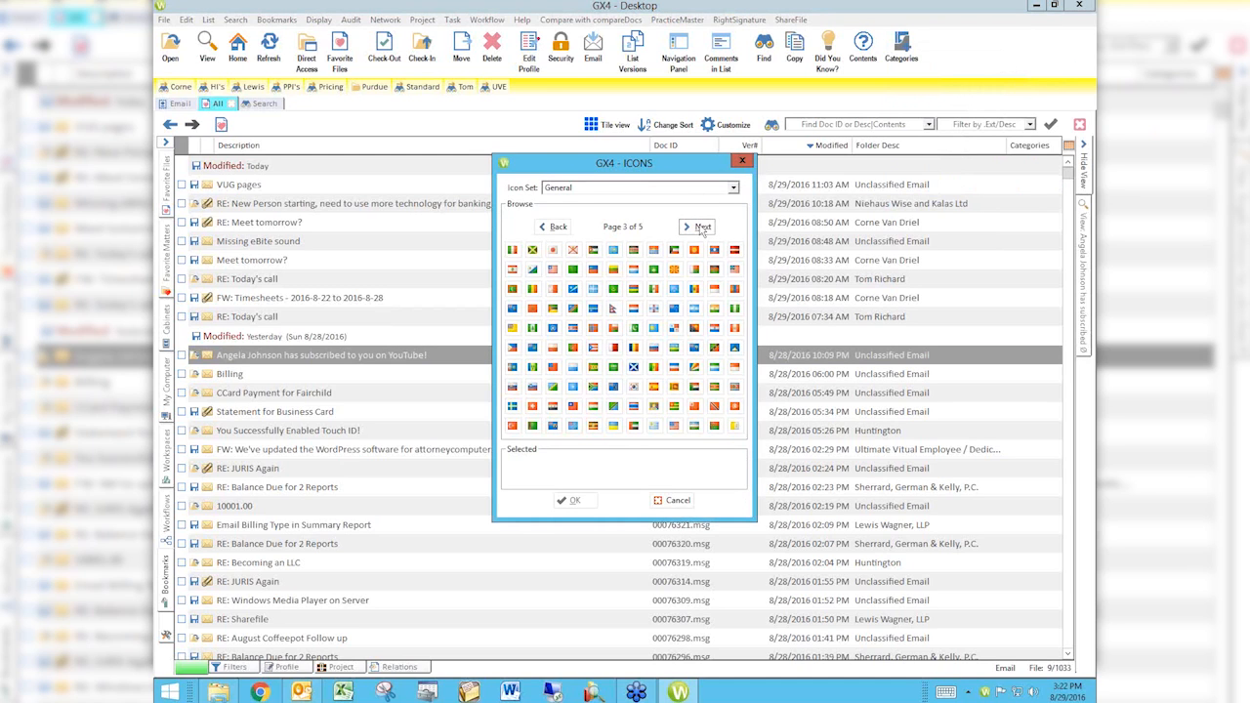
pyautogui.click(702, 226)
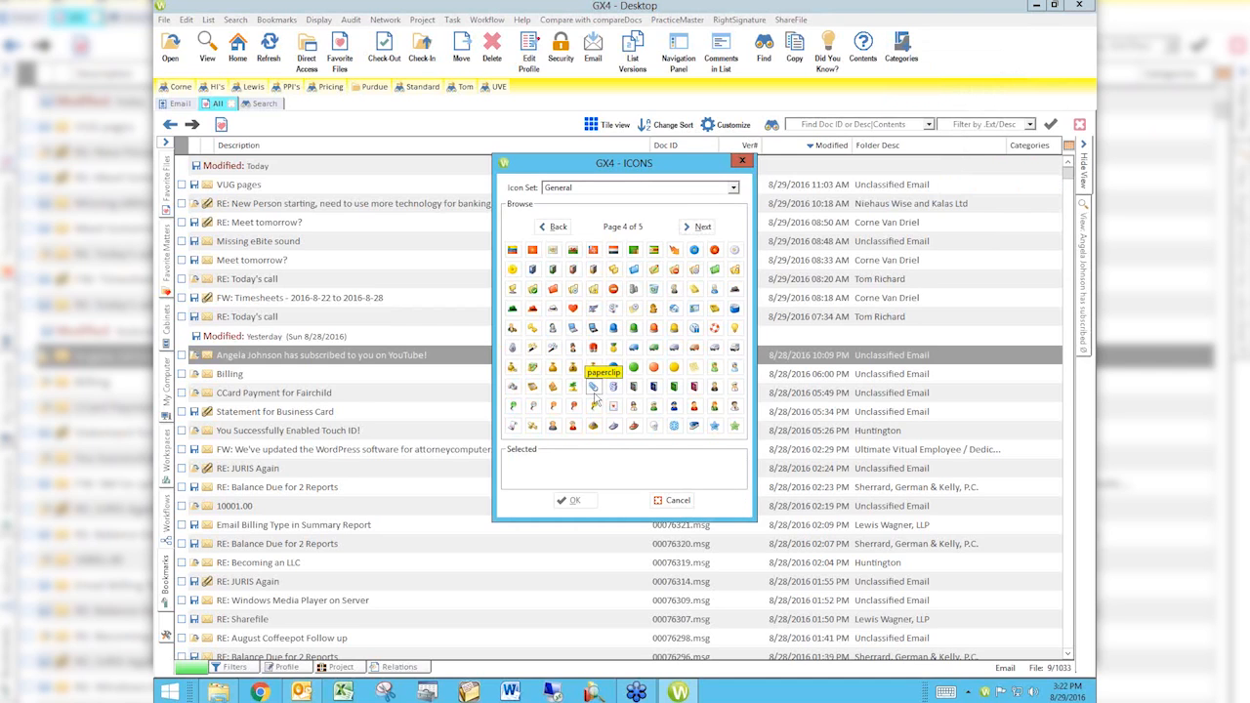
pyautogui.click(706, 231)
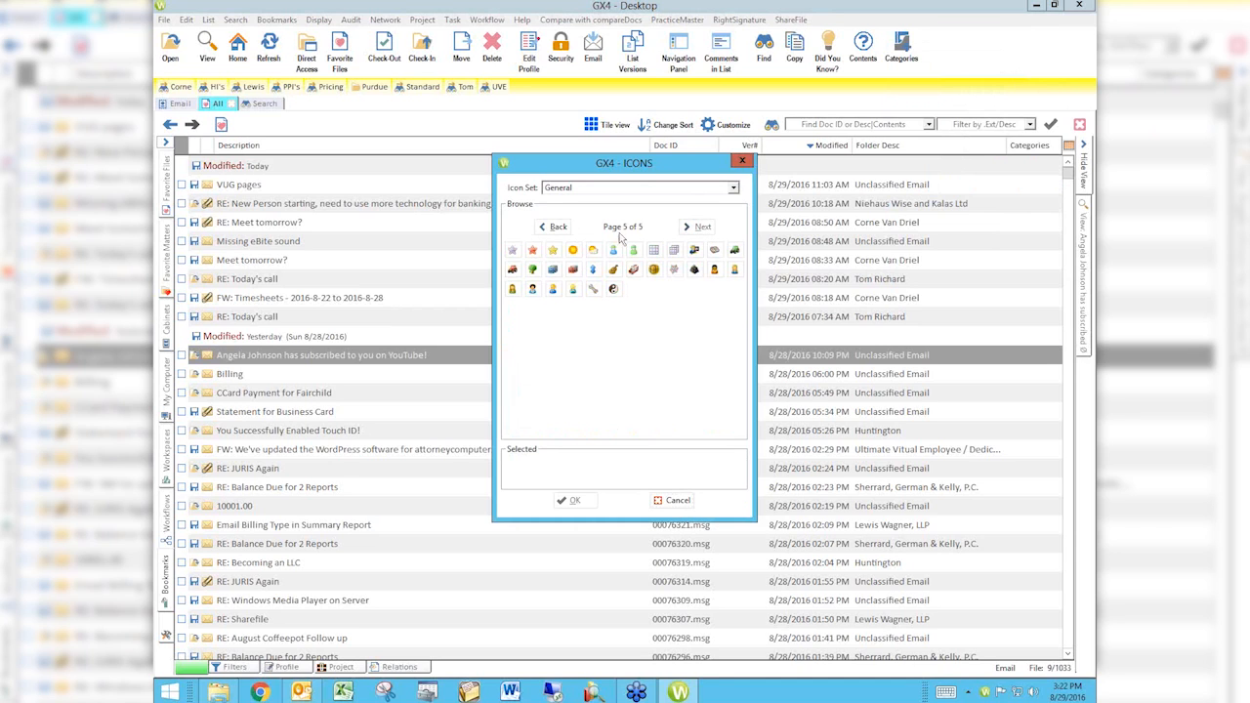
pyautogui.click(558, 228)
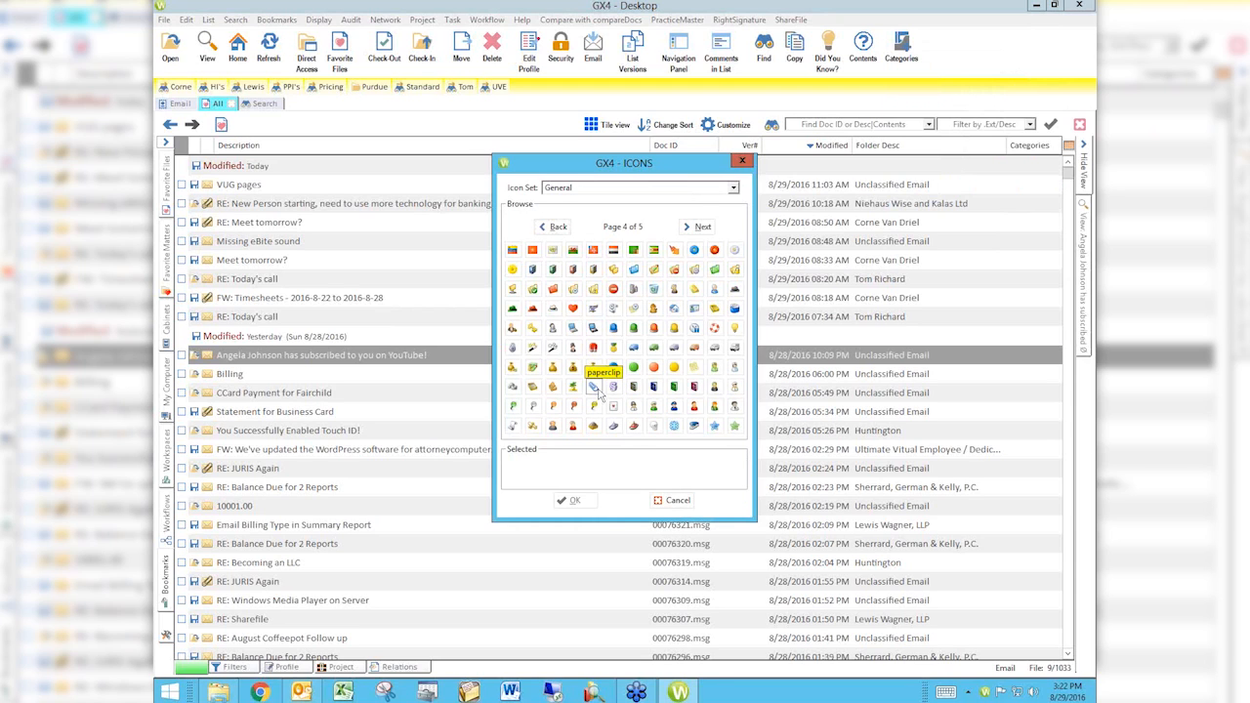
pyautogui.click(745, 164)
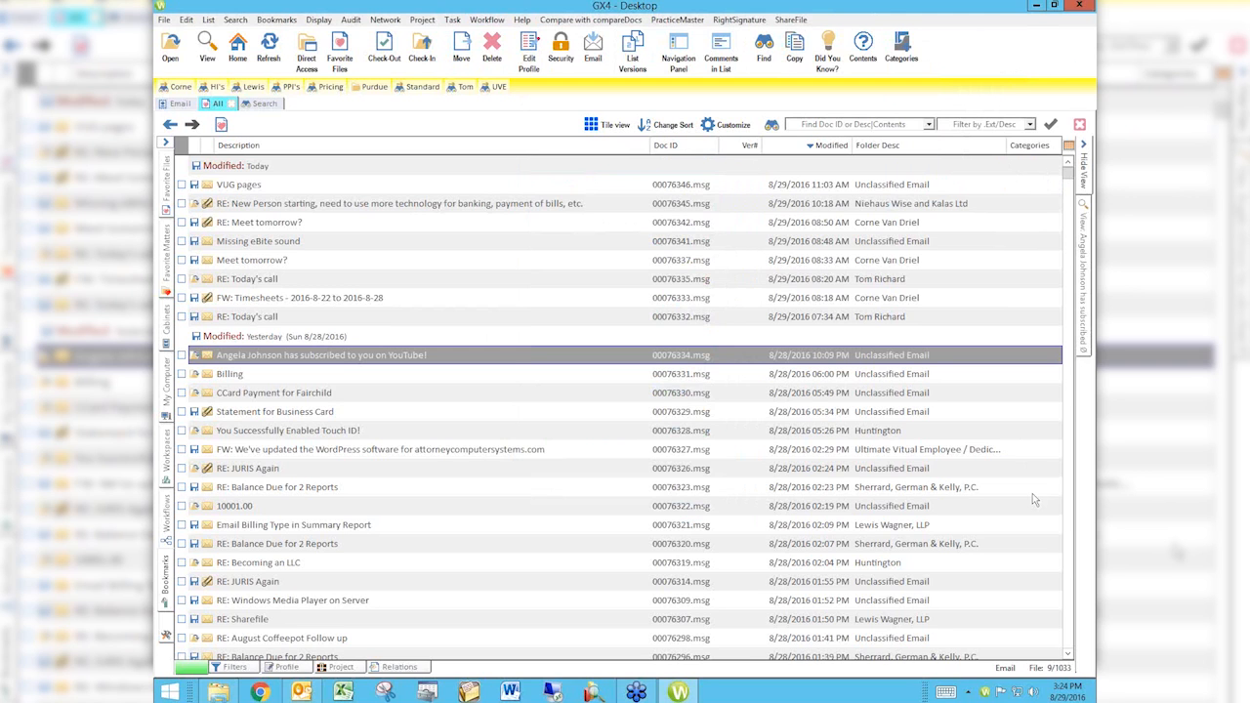
# Step: Switch to Outlook, view one of today's inbox messages and minimize the window
pyautogui.click(302, 692)
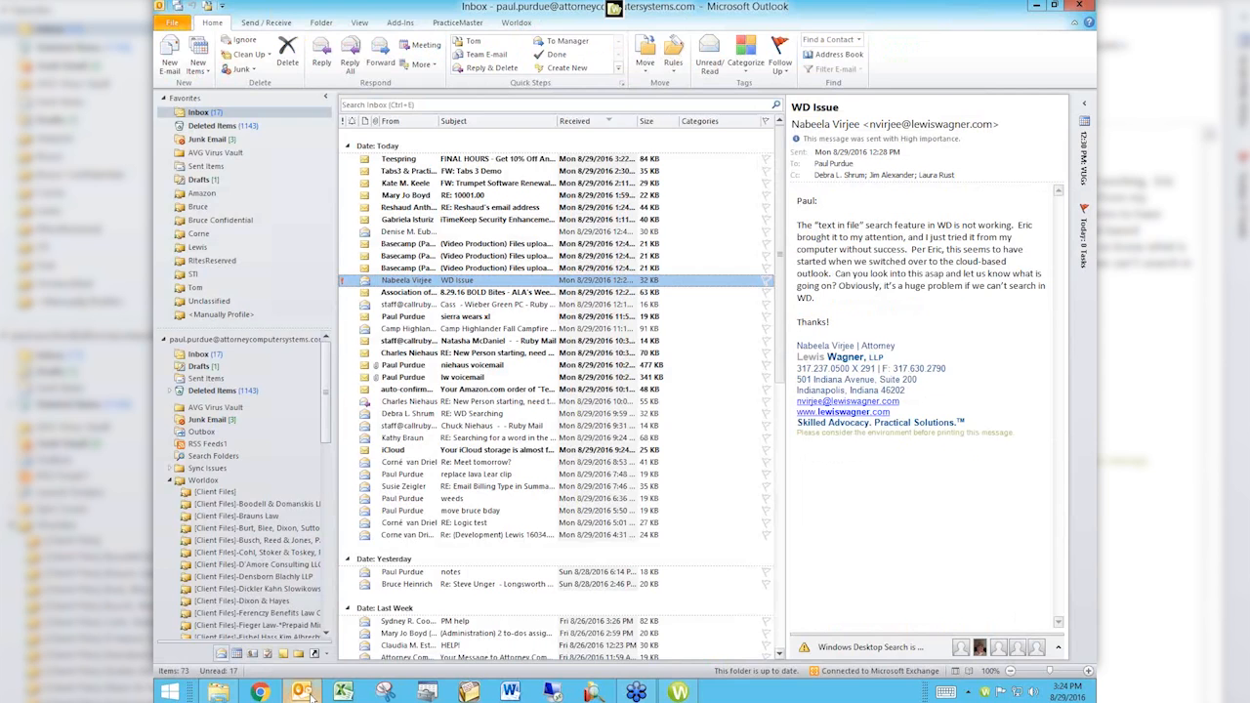
pyautogui.click(503, 430)
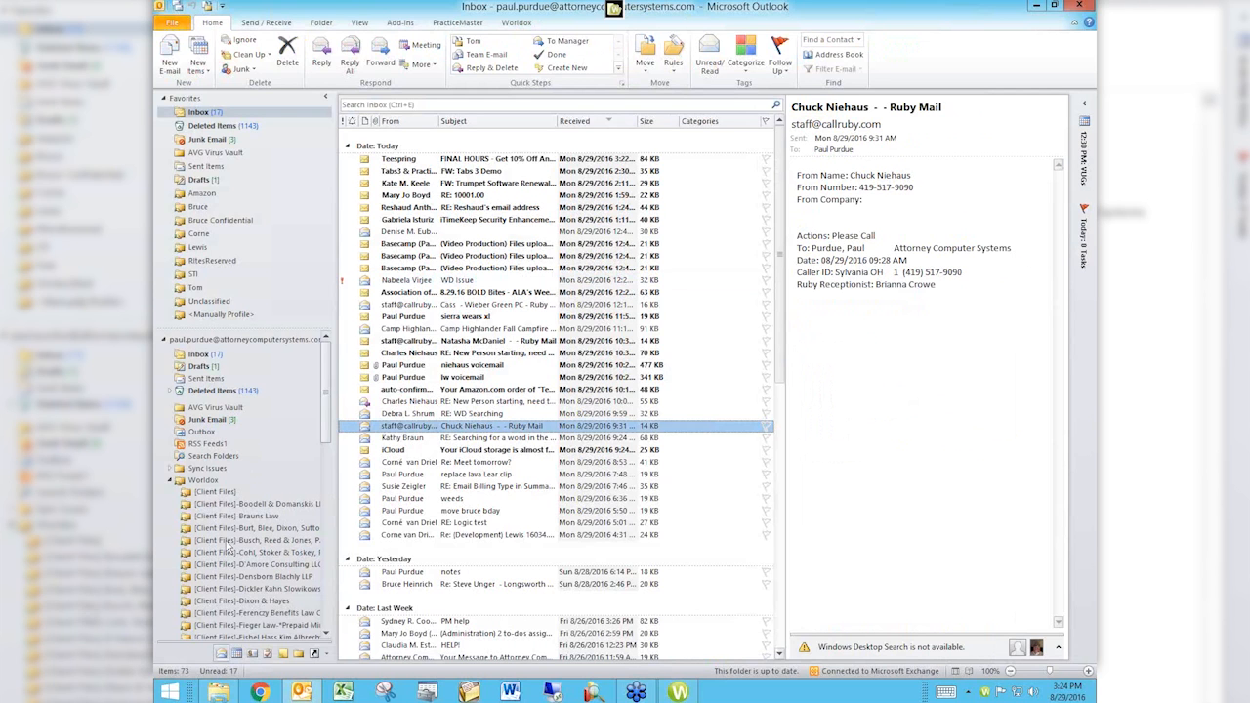
pyautogui.click(1038, 5)
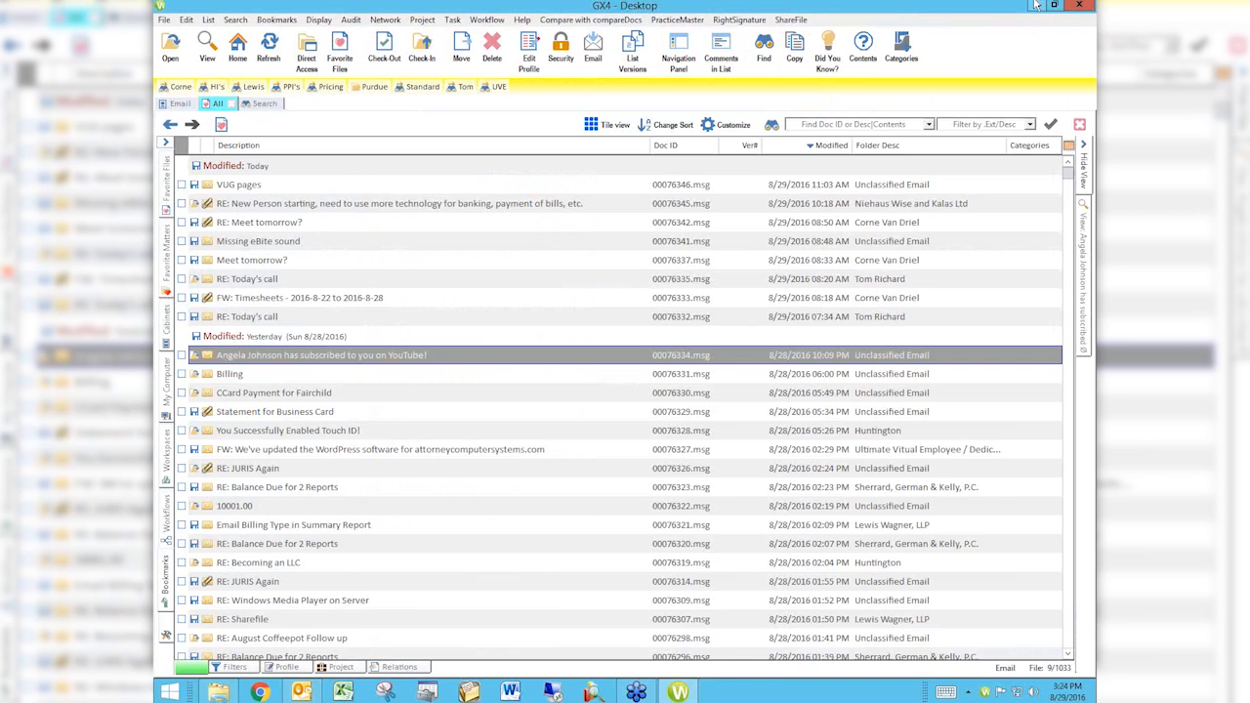
# Step: Switch to Chrome and load the website attorneycomputersystems.com
pyautogui.click(260, 692)
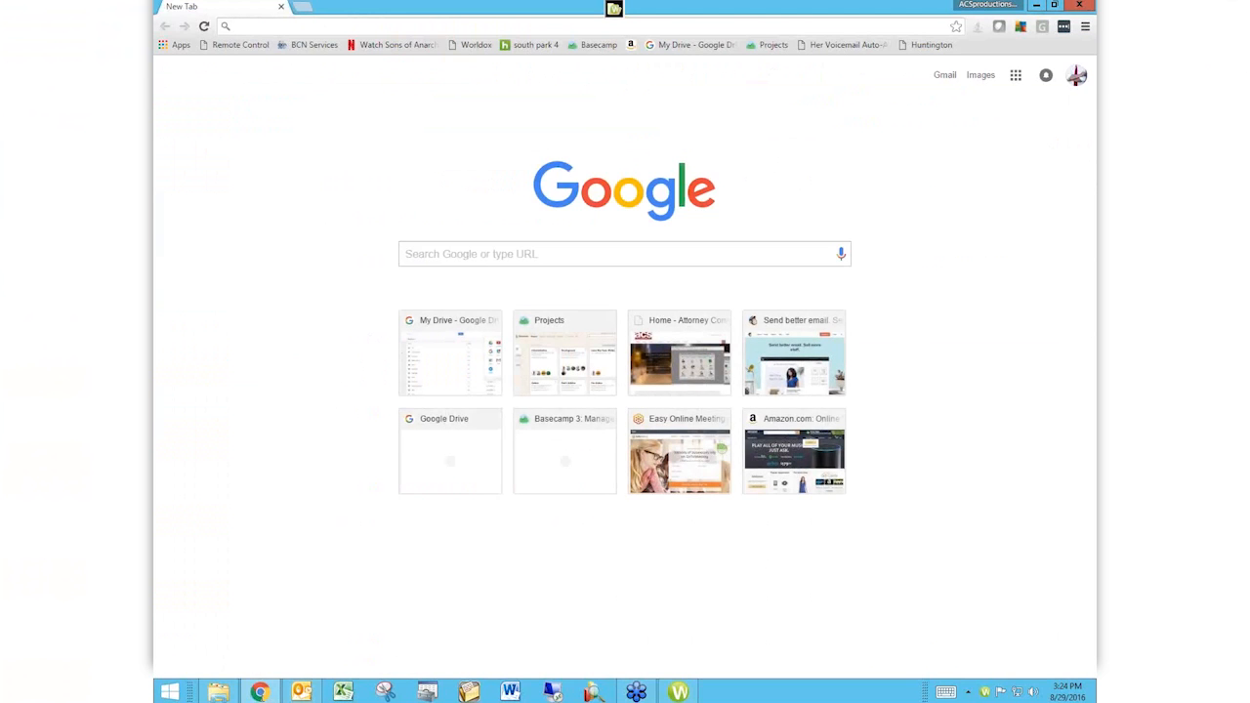
pyautogui.write('attorneycomputersystems.com')
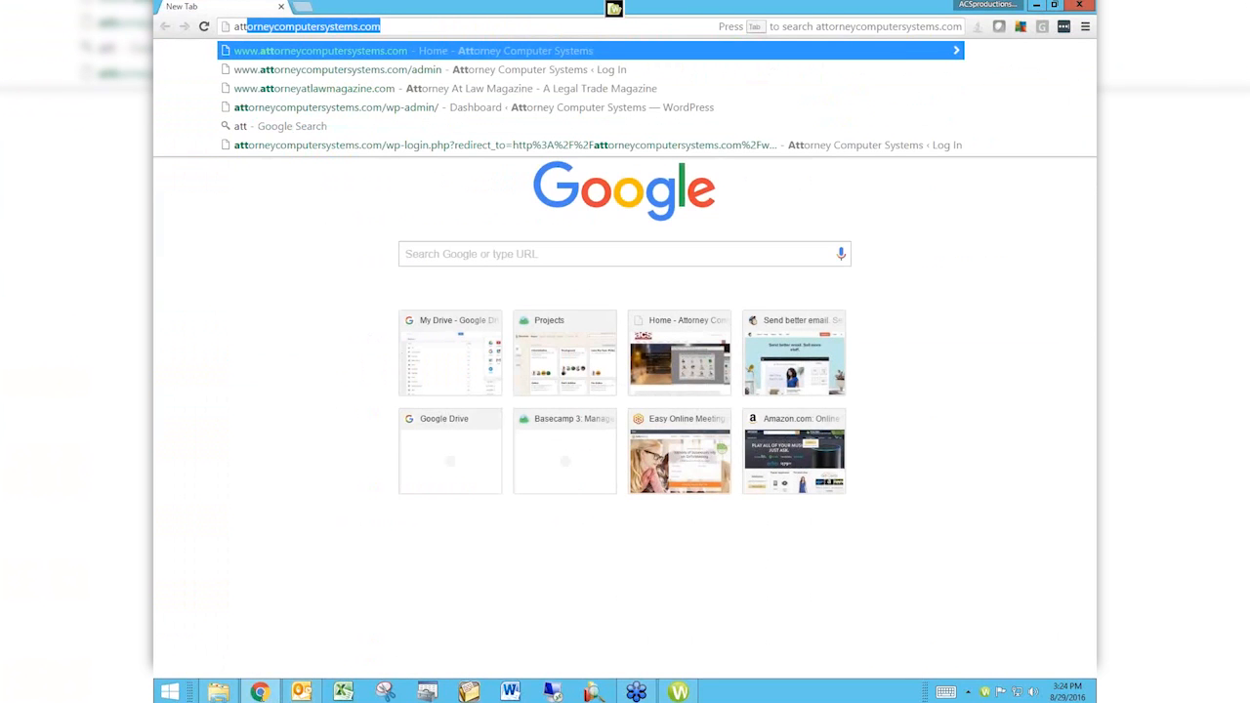
pyautogui.click(392, 24)
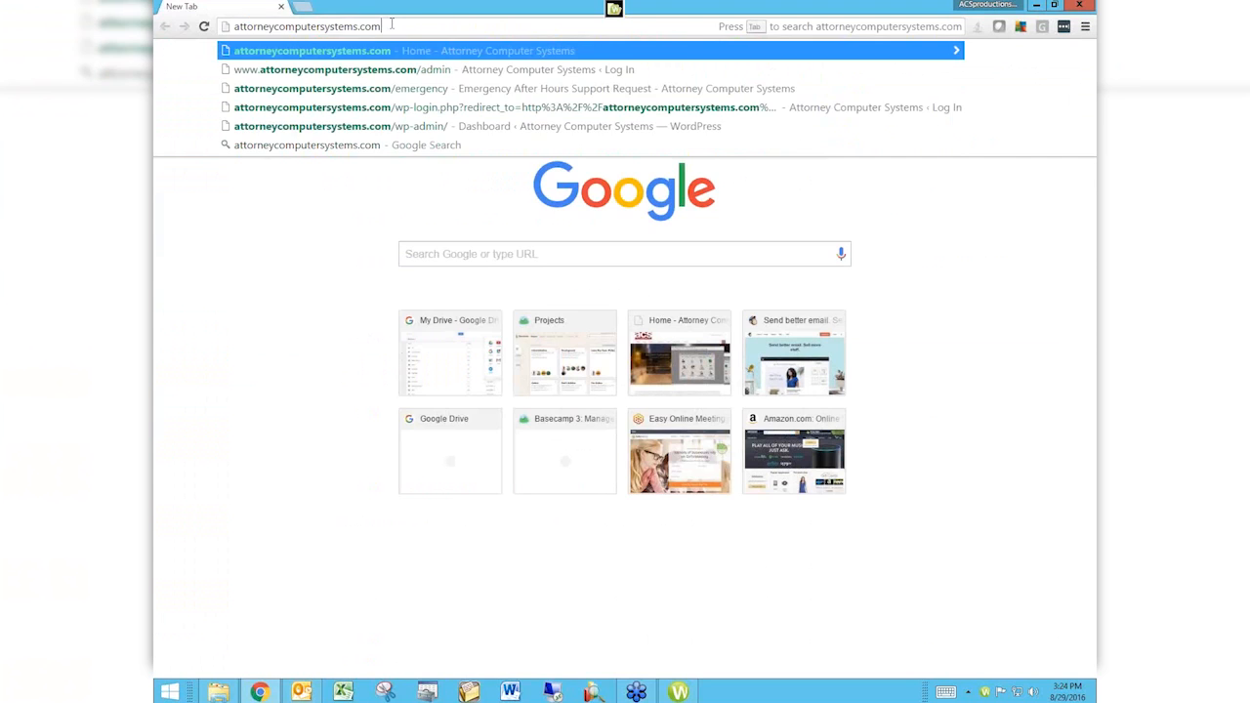
pyautogui.press('Left')
pyautogui.press('Left')
pyautogui.press('Left')
pyautogui.press('Left')
pyautogui.hotkey('shift', 'Left')
pyautogui.press('Return')
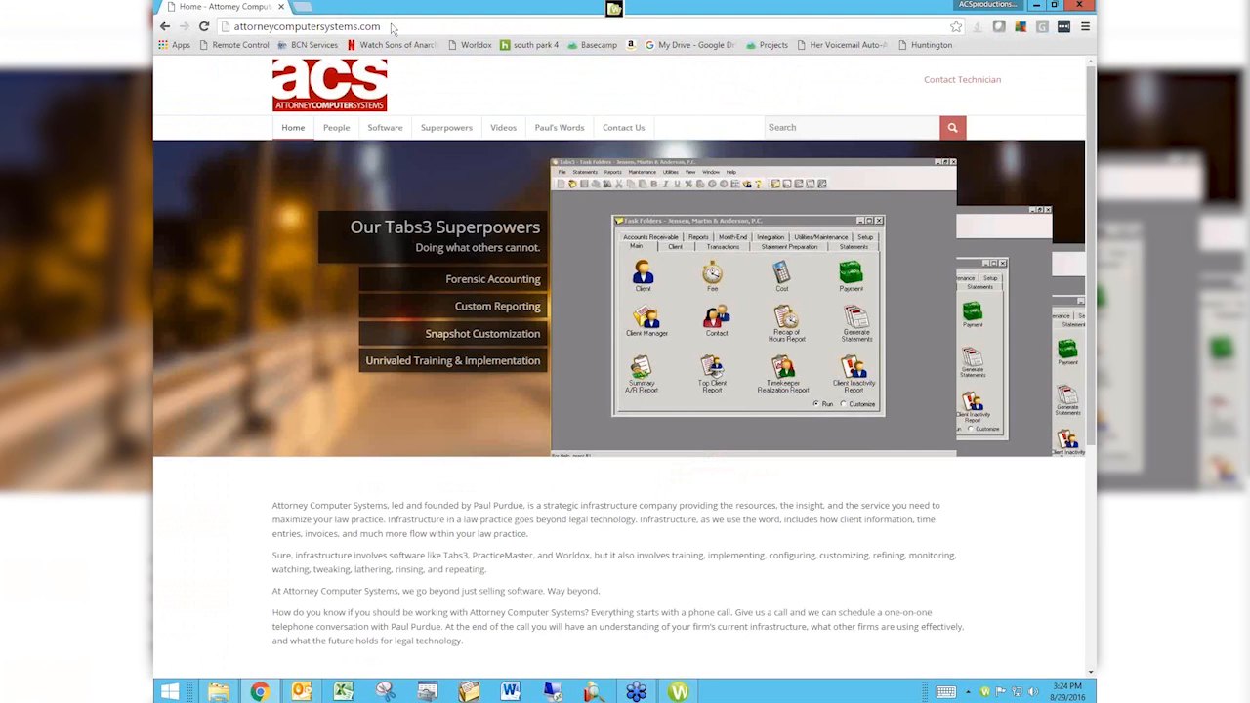
# Step: Open the website's Worldox Virtual User Group Meetings videos page and look through the recorded sessions
pyautogui.moveTo(503, 127)
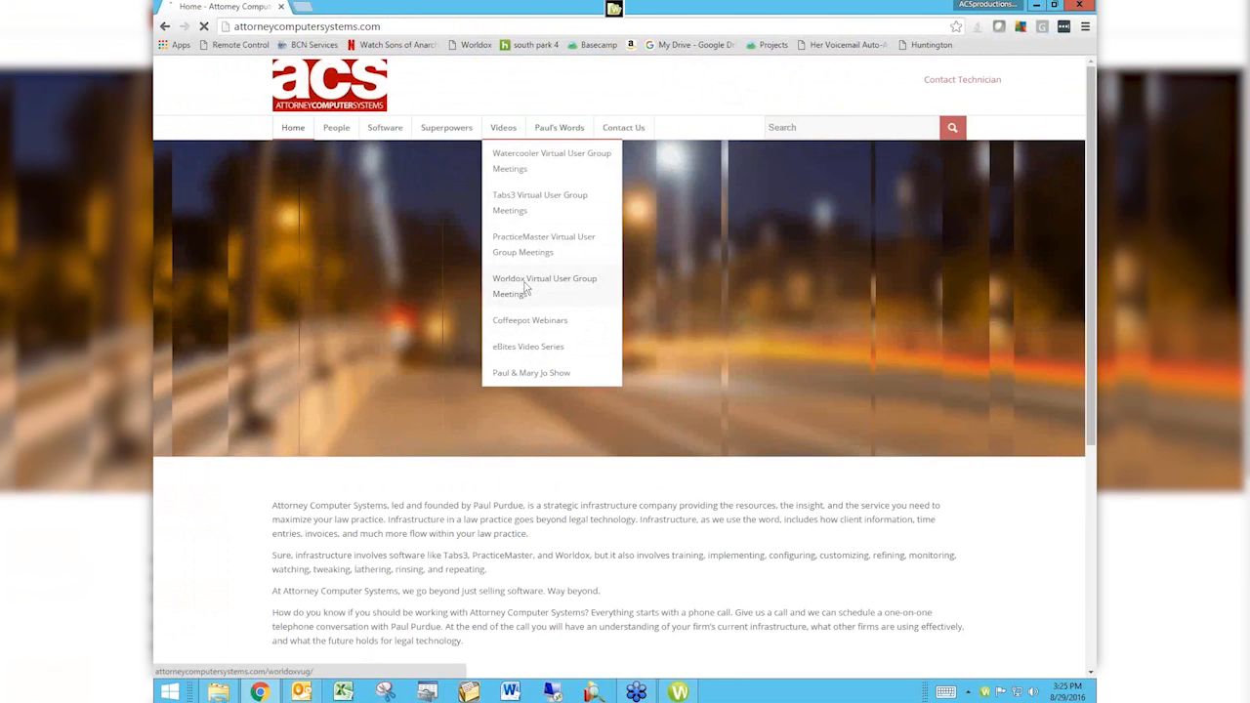
pyautogui.click(525, 286)
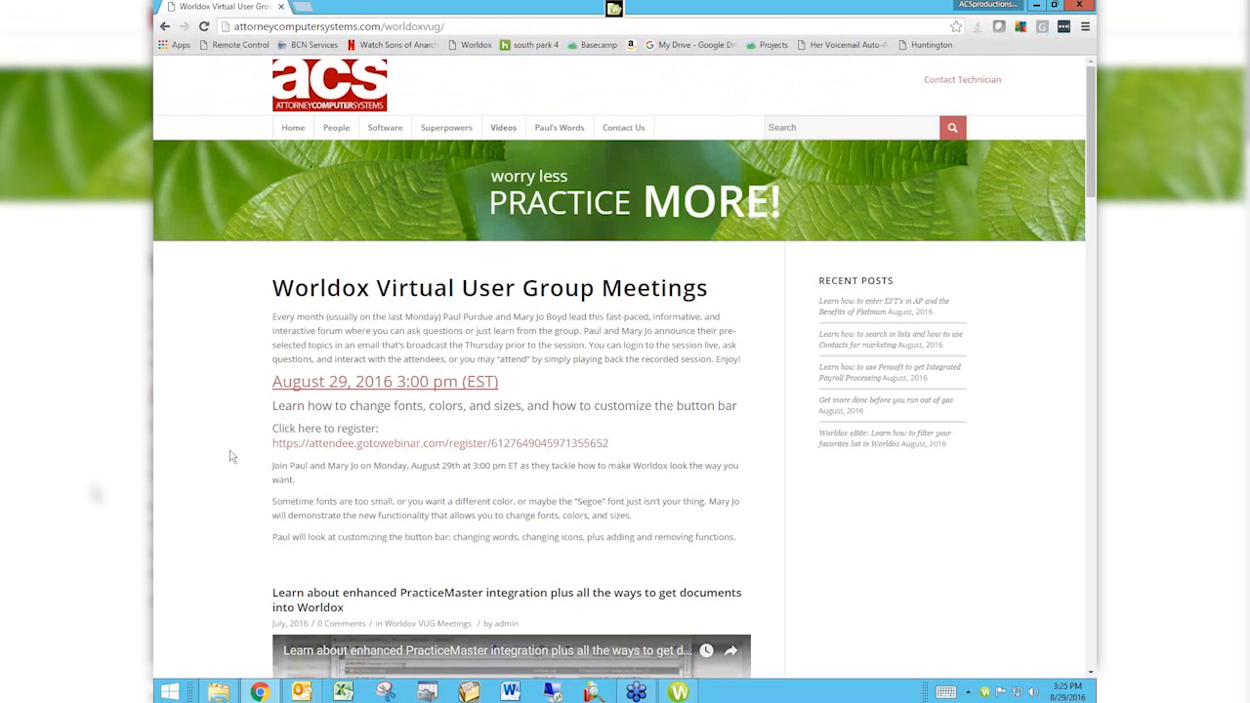
pyautogui.scroll(-5, 231, 456)
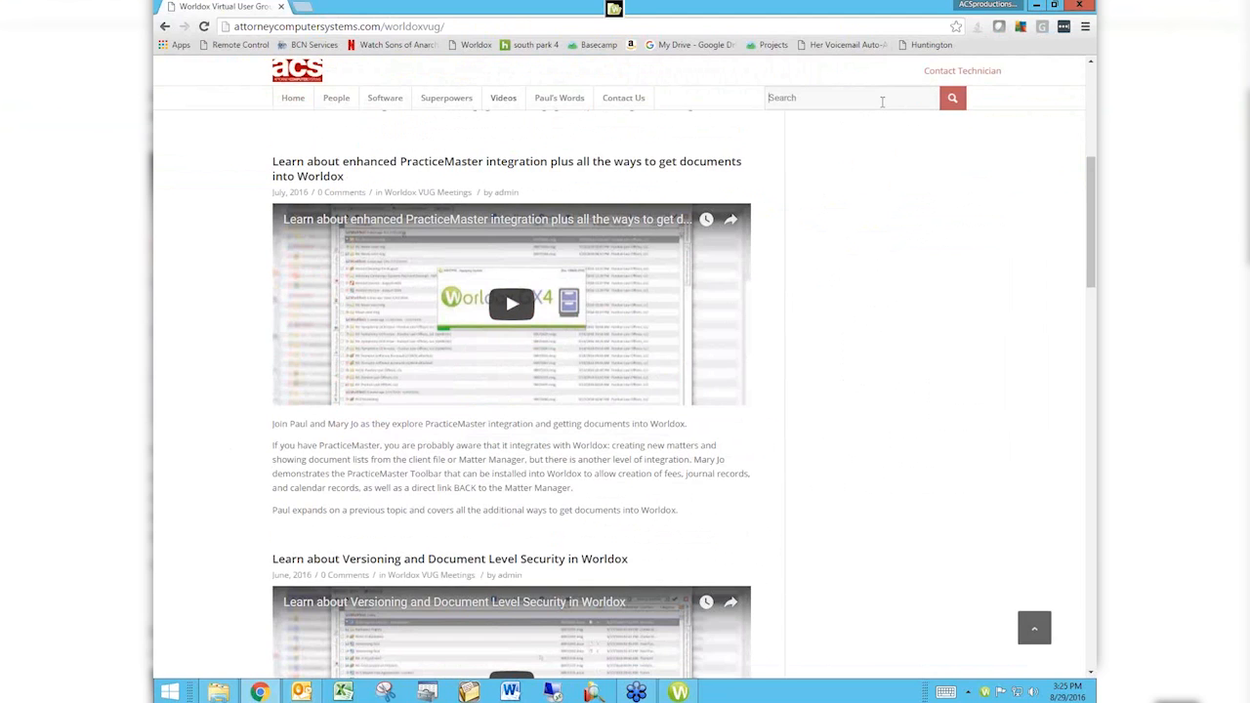
# Step: Search the website for "categories" and check the available video collections
pyautogui.click(882, 102)
pyautogui.write('categories')
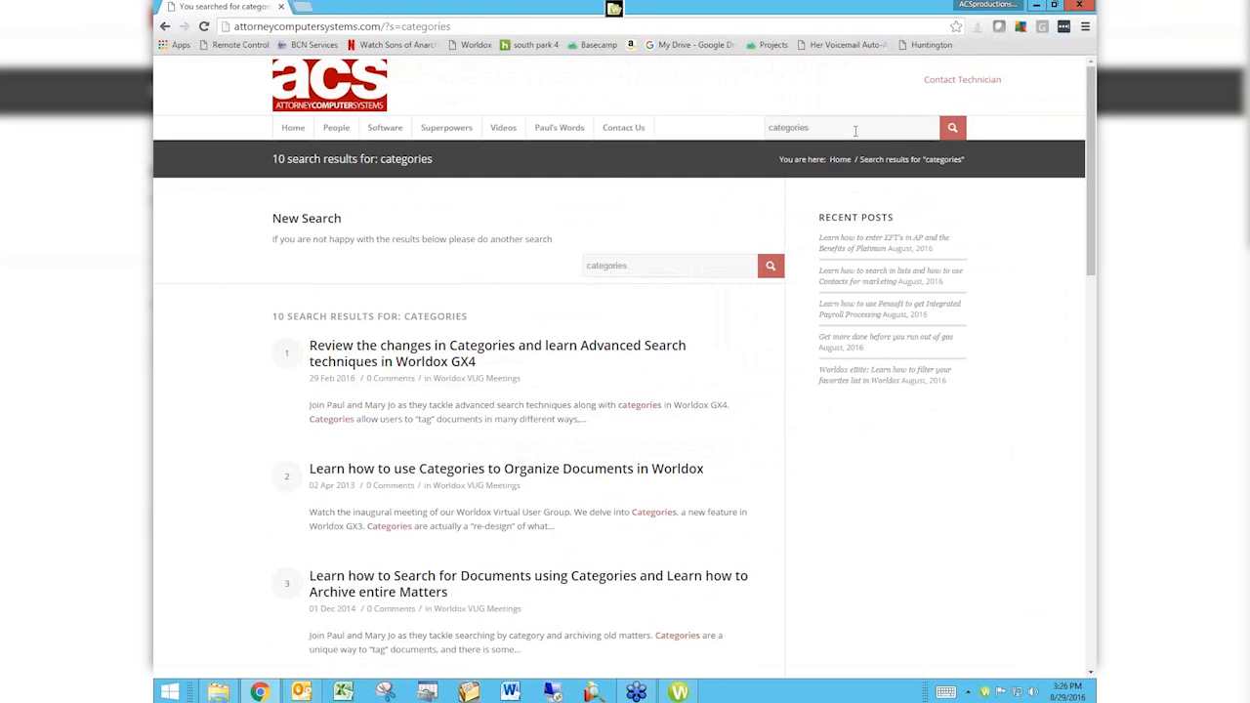
pyautogui.moveTo(508, 138)
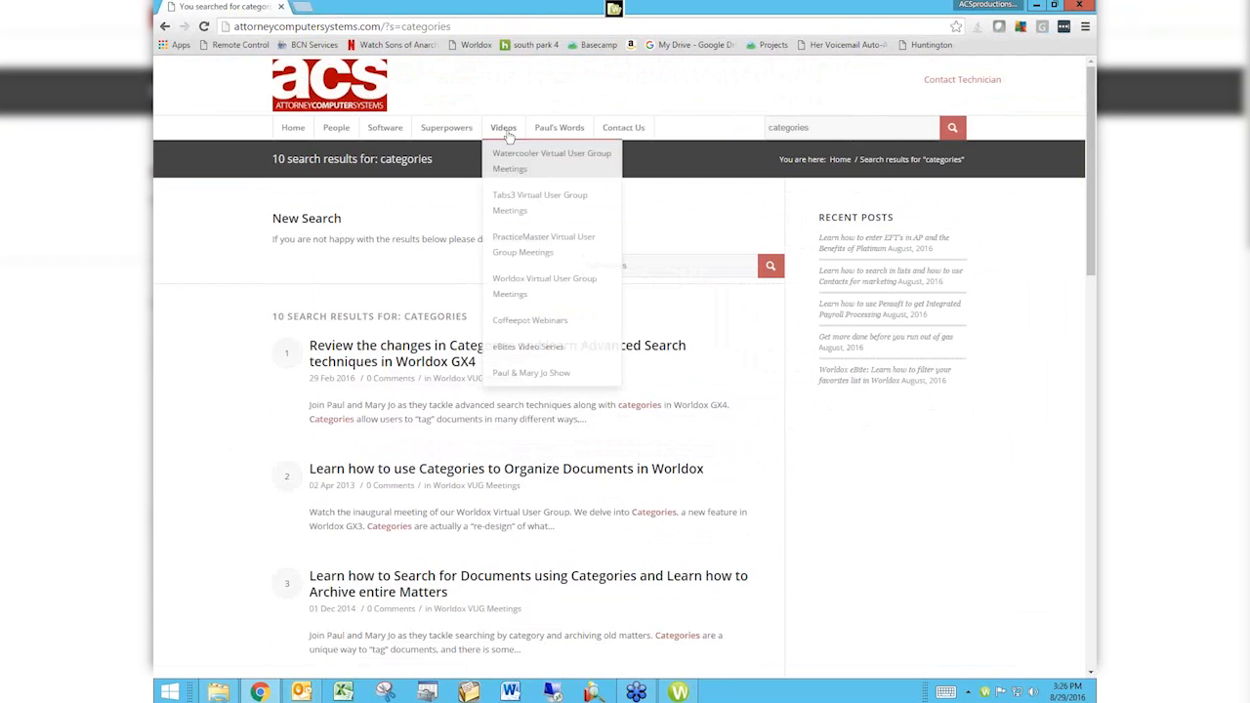